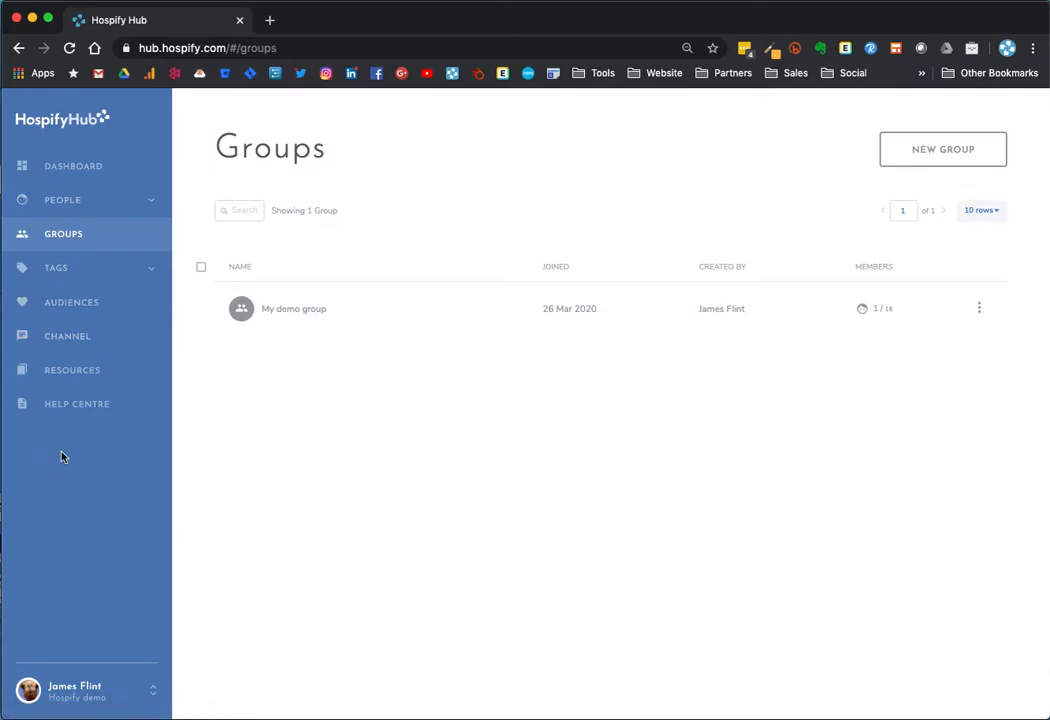
Step: Look over the dashboard, the member list of My demo group and the Channel page
{"action": "left_click", "coordinate": [76, 170]}
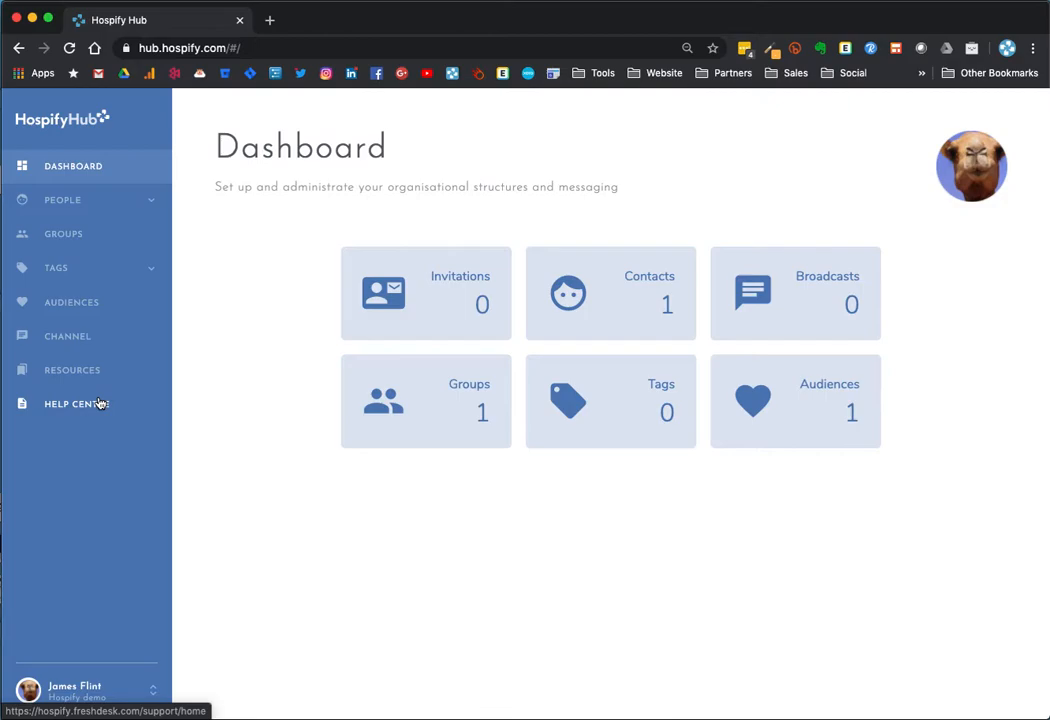
{"action": "left_click", "coordinate": [61, 238]}
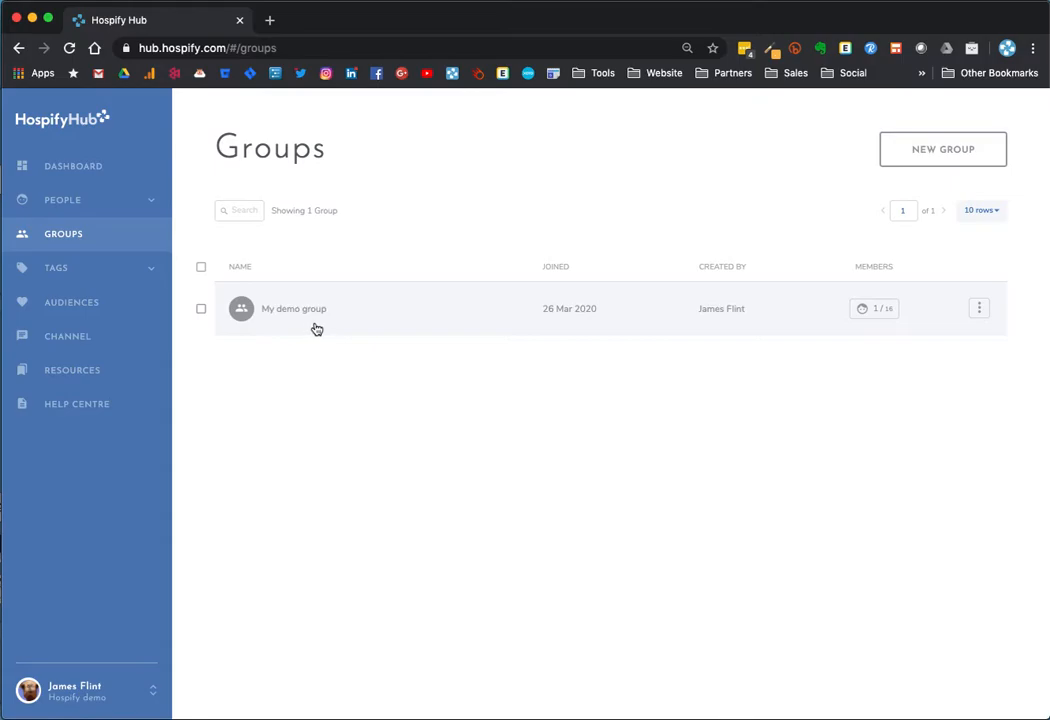
{"action": "left_click", "coordinate": [881, 316]}
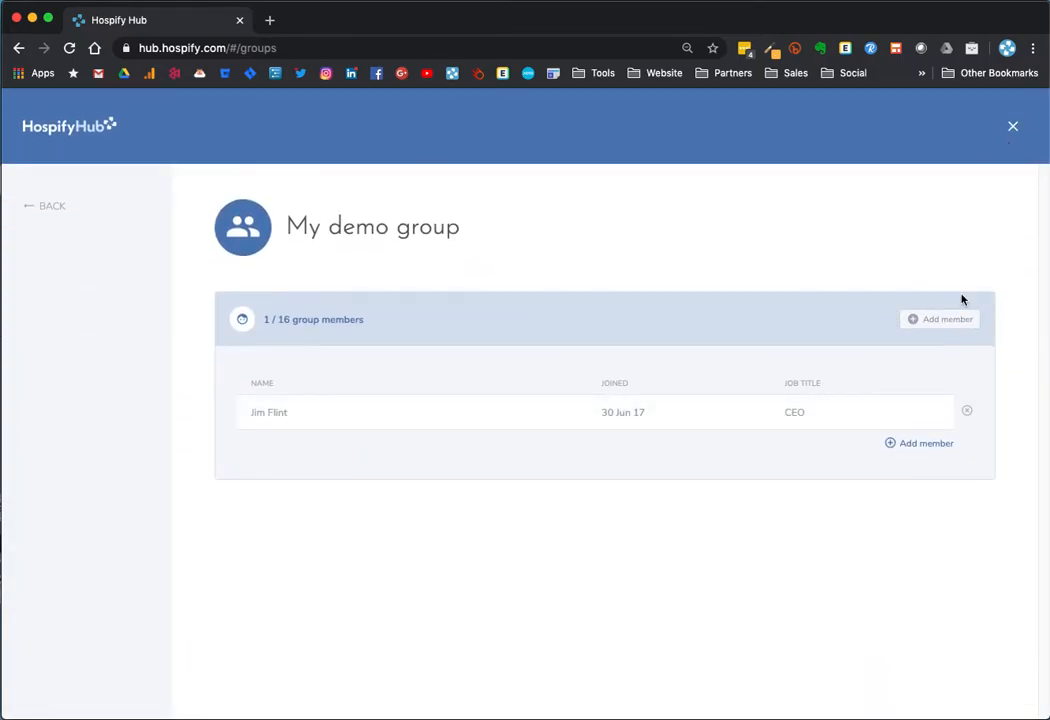
{"action": "left_click", "coordinate": [1012, 127]}
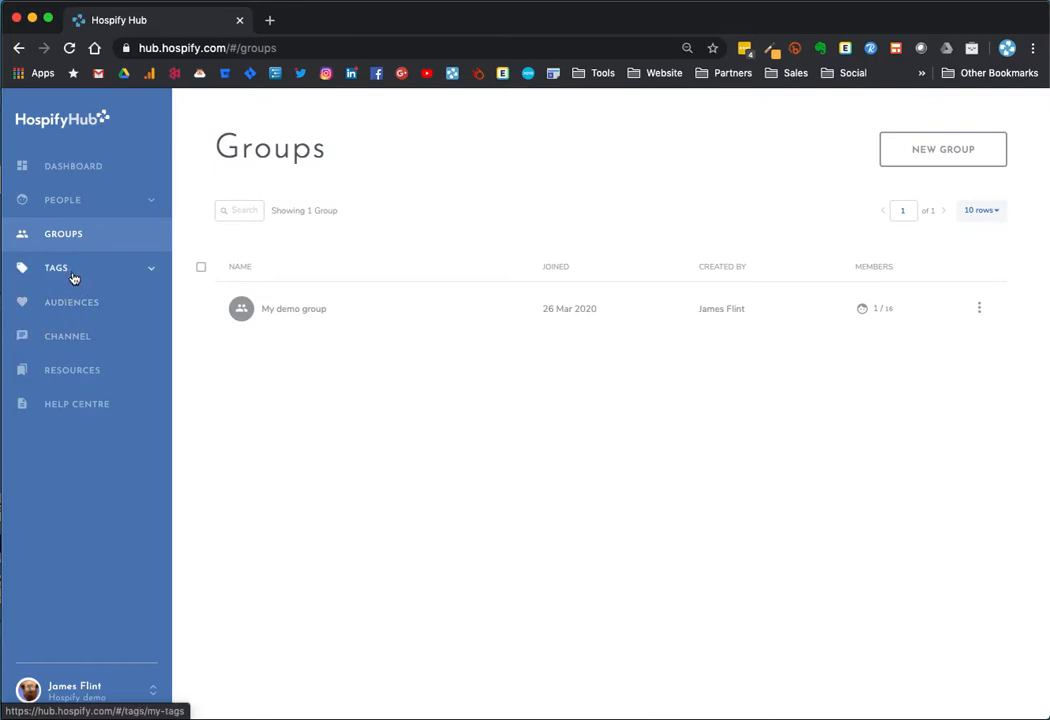
{"action": "left_click", "coordinate": [67, 341]}
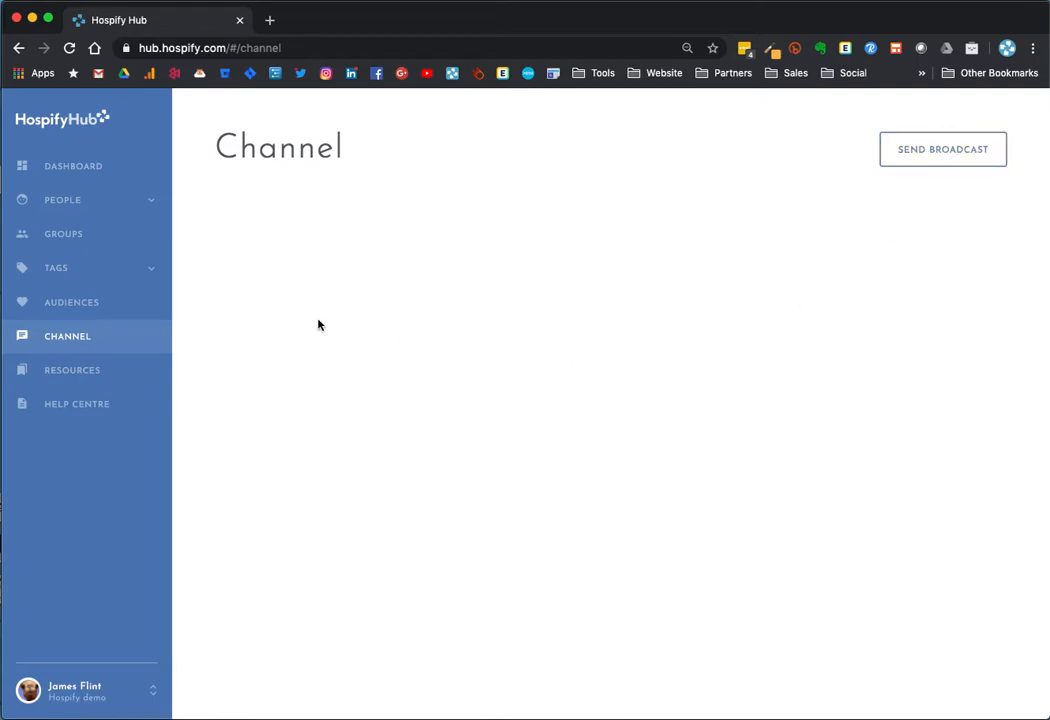
{"action": "left_click", "coordinate": [73, 311]}
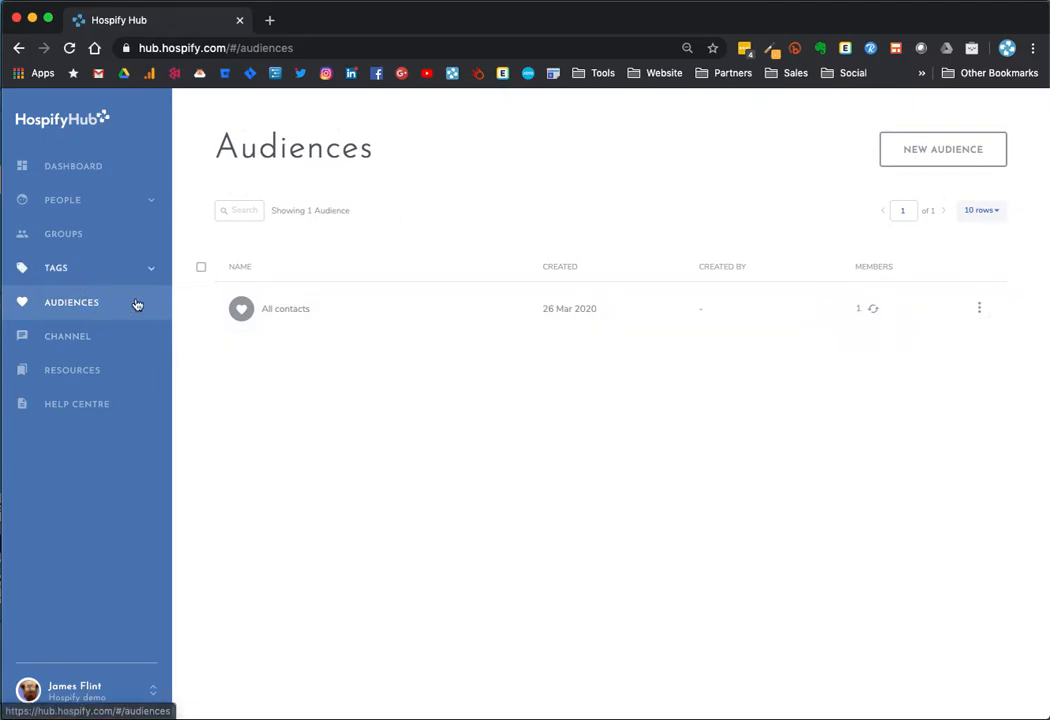
{"action": "left_click", "coordinate": [937, 155]}
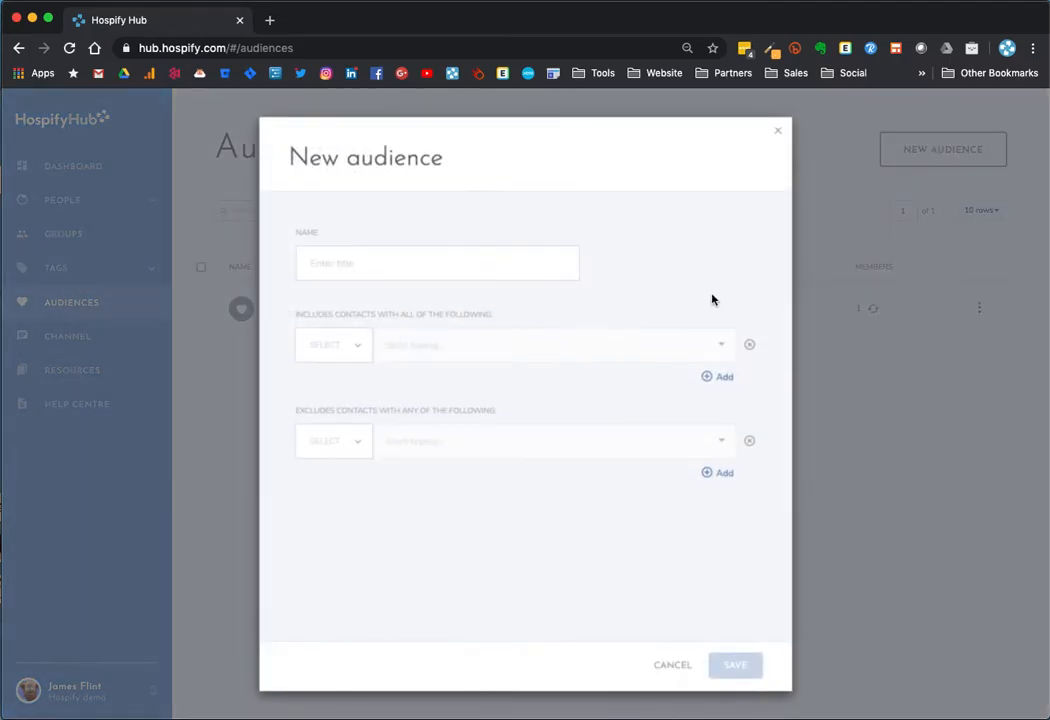
{"action": "left_click", "coordinate": [364, 265]}
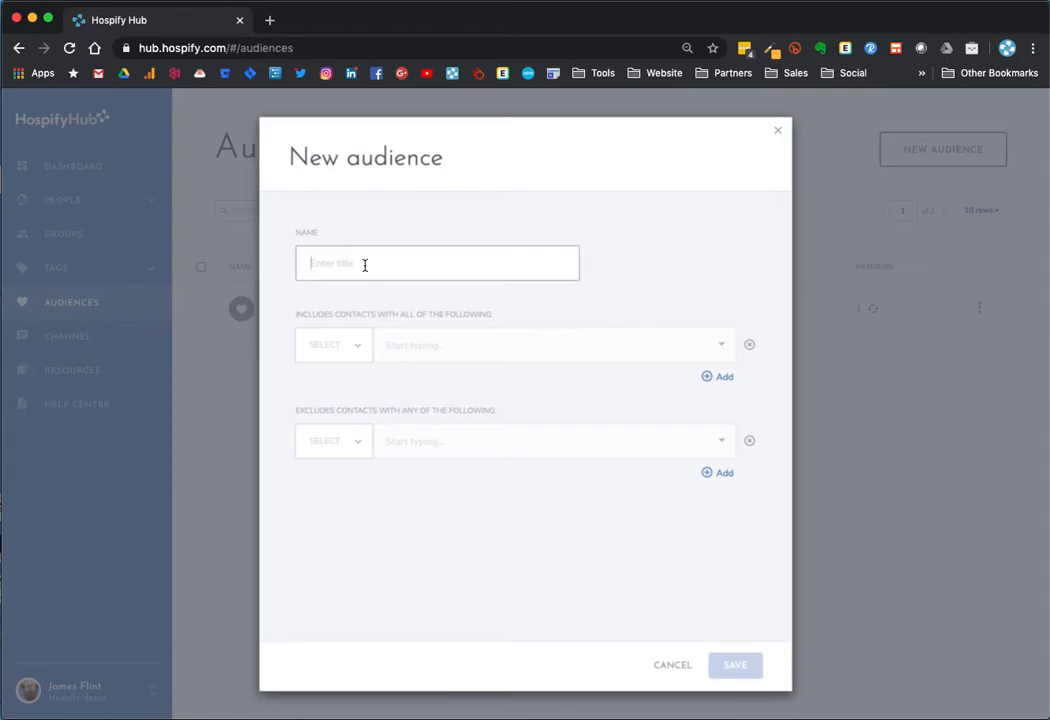
{"action": "type", "text": "Demo audience"}
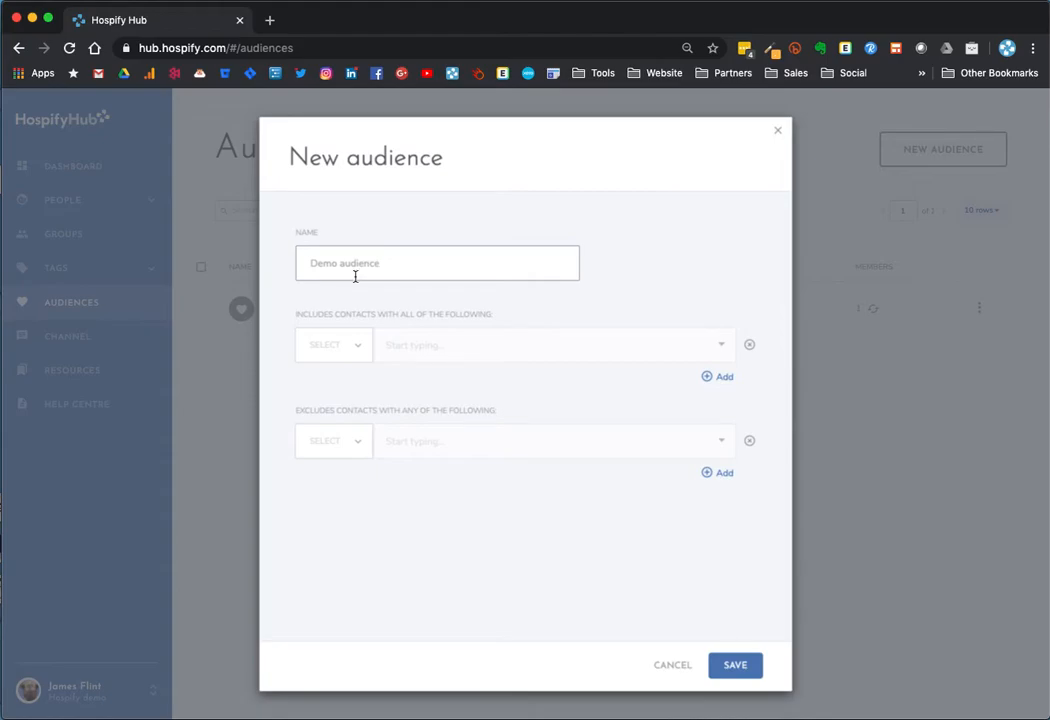
{"action": "left_click", "coordinate": [372, 352]}
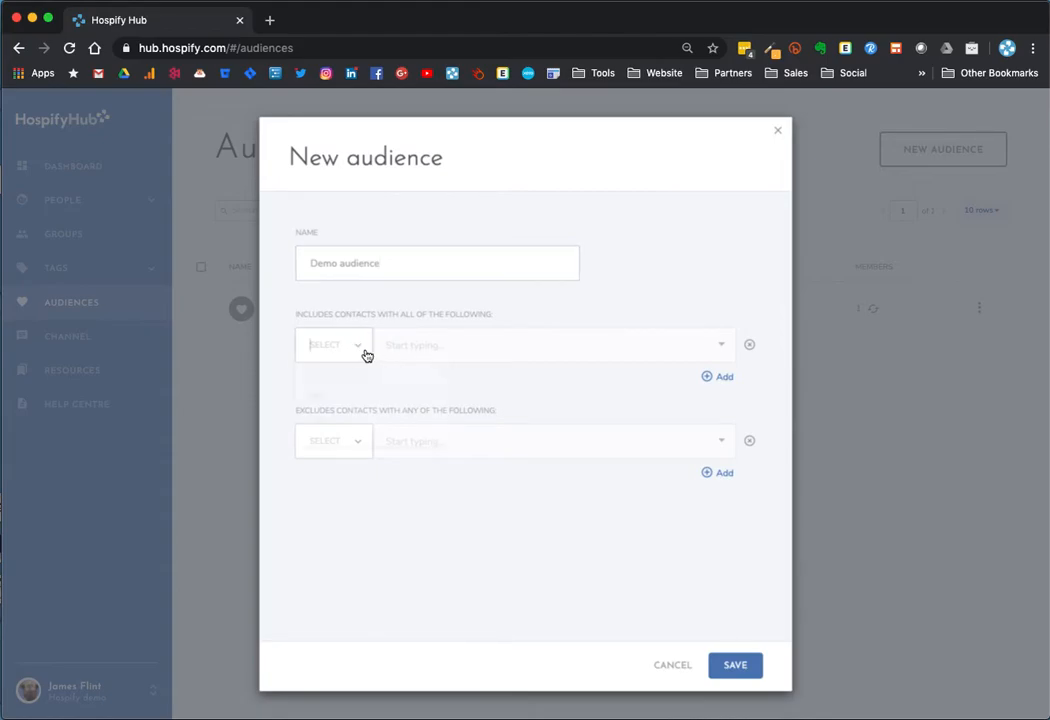
{"action": "left_click", "coordinate": [367, 355]}
{"action": "left_click", "coordinate": [347, 406]}
{"action": "left_click", "coordinate": [358, 362]}
{"action": "left_click", "coordinate": [328, 411]}
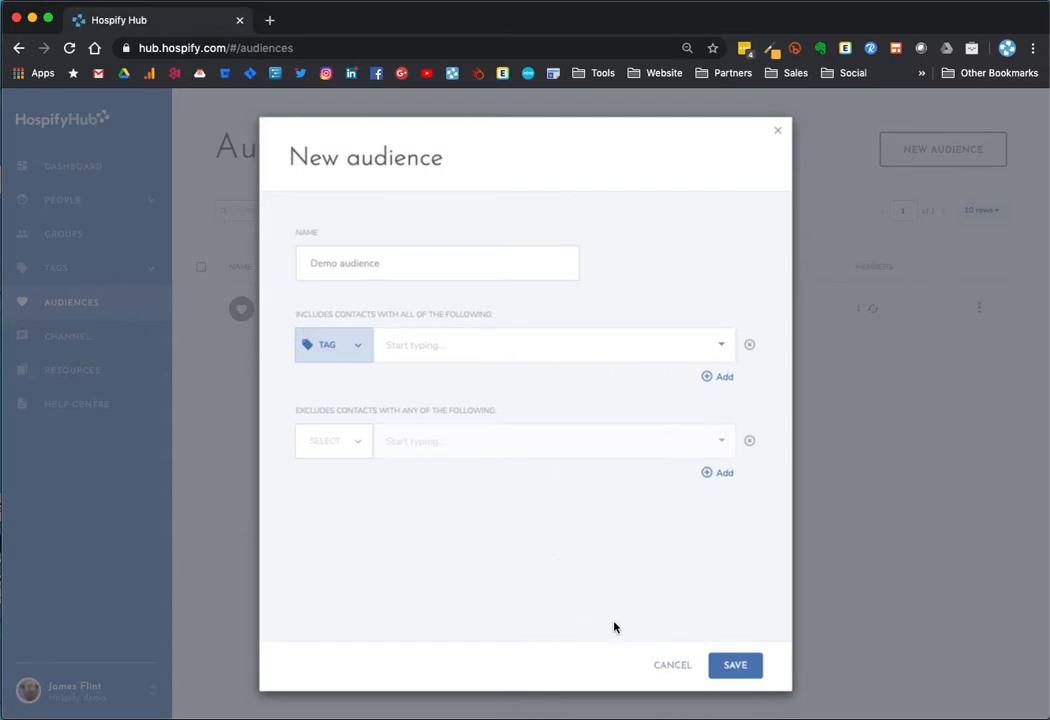
{"action": "left_click", "coordinate": [672, 667]}
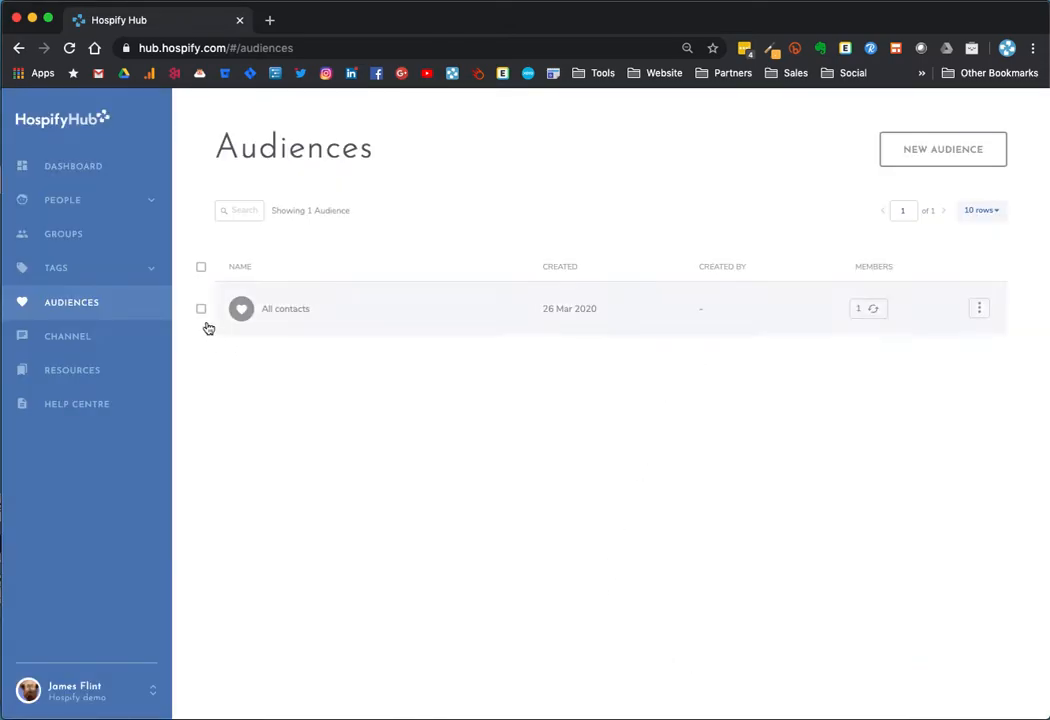
Step: Create a tag named Nurse in the Job title category and save it
{"action": "left_click", "coordinate": [62, 270]}
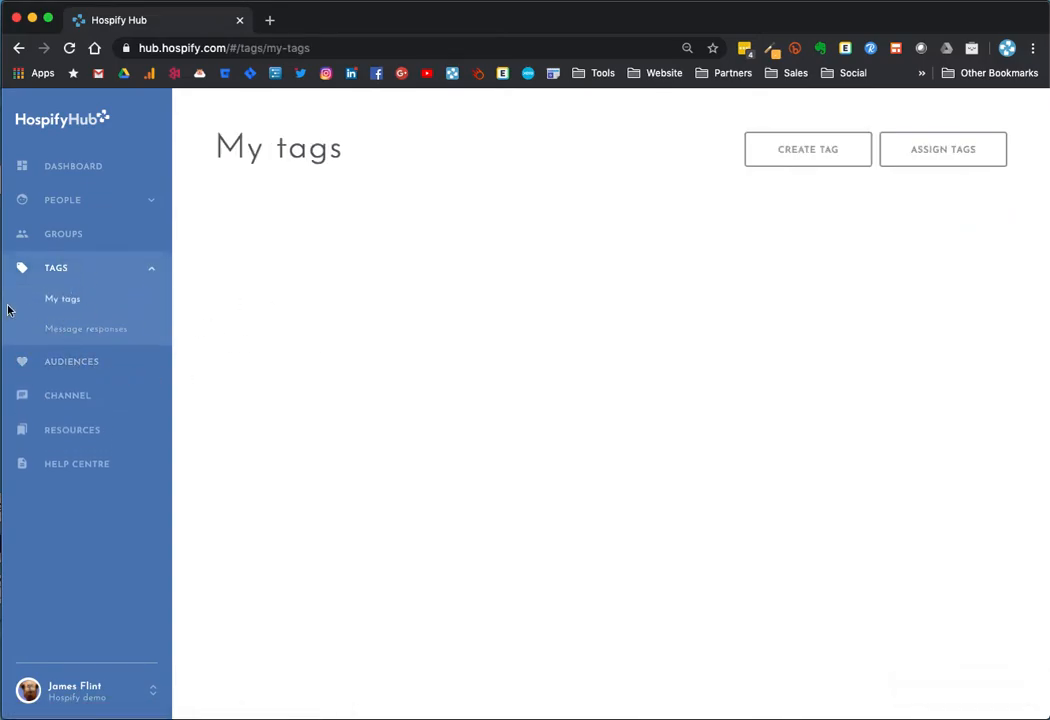
{"action": "left_click", "coordinate": [811, 151]}
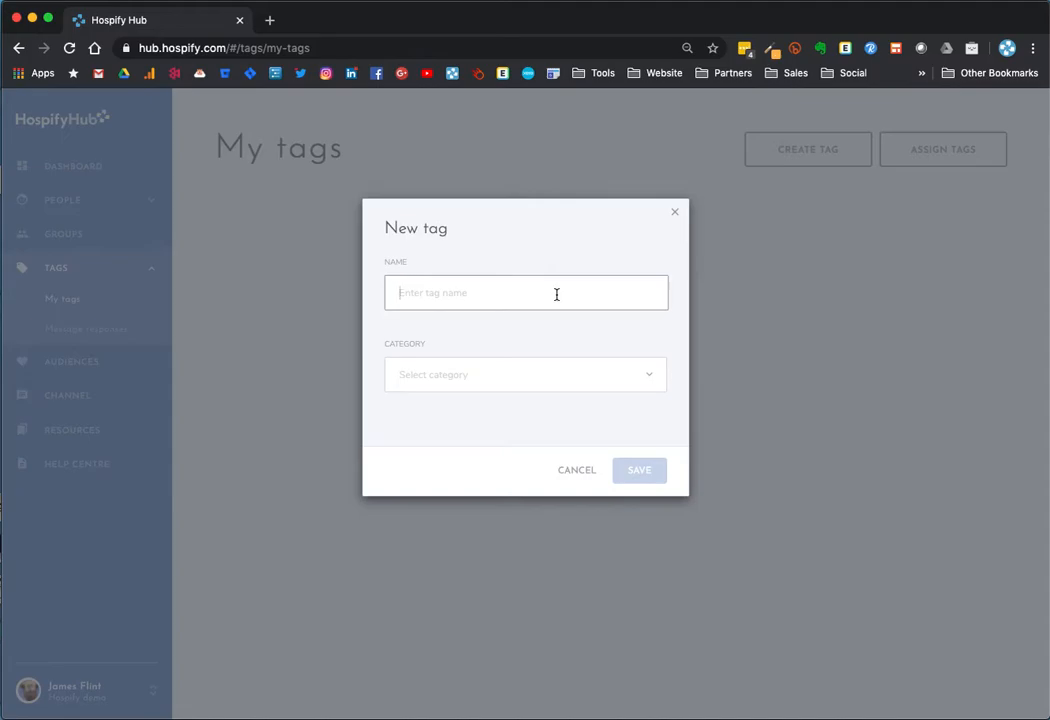
{"action": "type", "text": "Nurse"}
{"action": "left_click", "coordinate": [560, 387]}
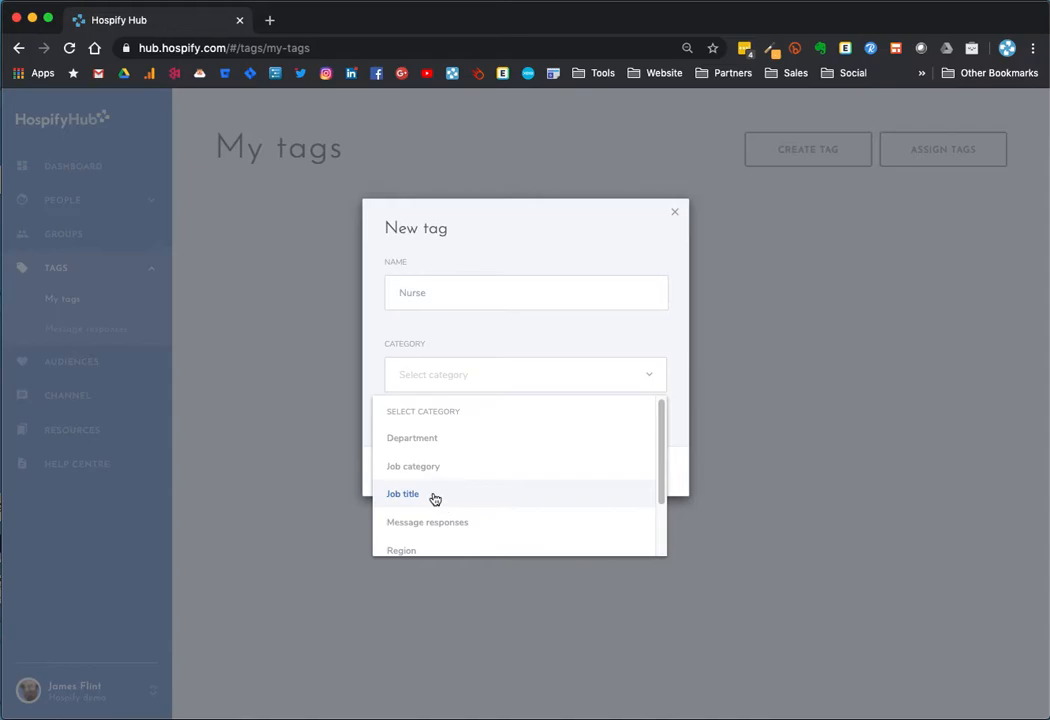
{"action": "left_click", "coordinate": [435, 500]}
{"action": "left_click", "coordinate": [480, 382]}
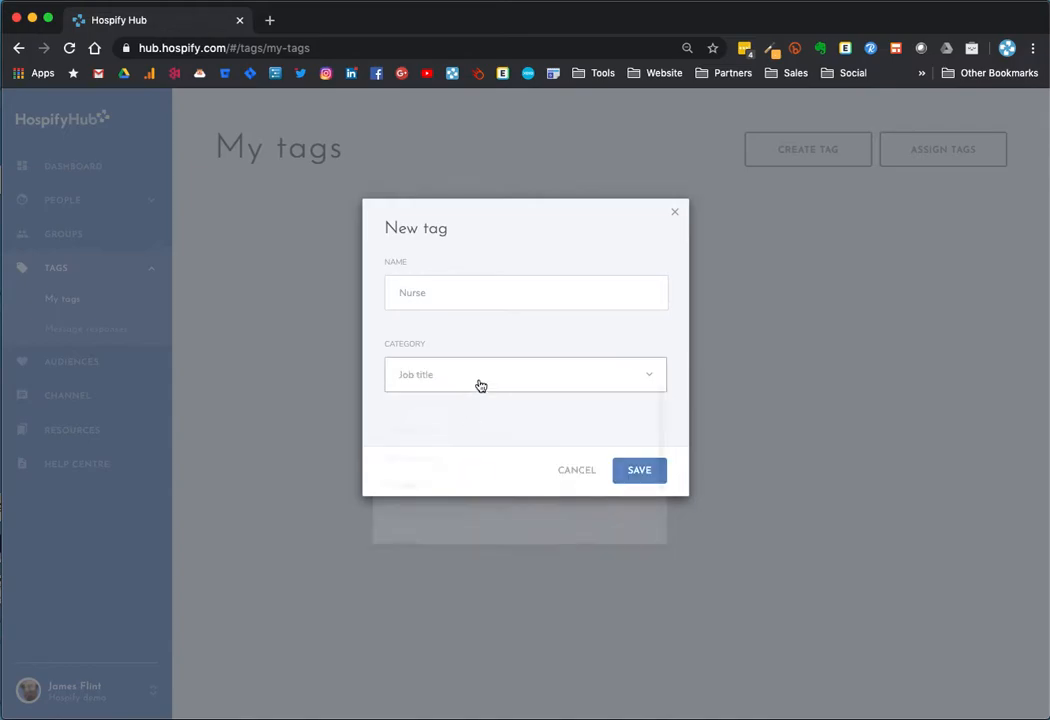
{"action": "scroll", "coordinate": [483, 519], "scroll_direction": "down", "scroll_amount": 2}
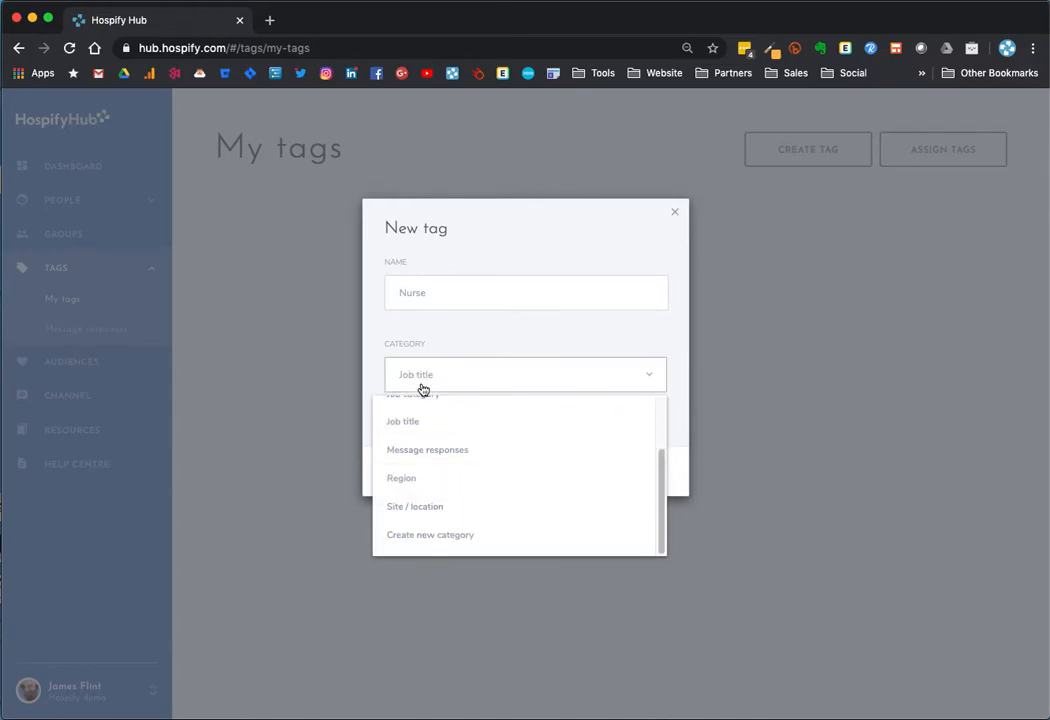
{"action": "scroll", "coordinate": [440, 451], "scroll_direction": "up", "scroll_amount": 2}
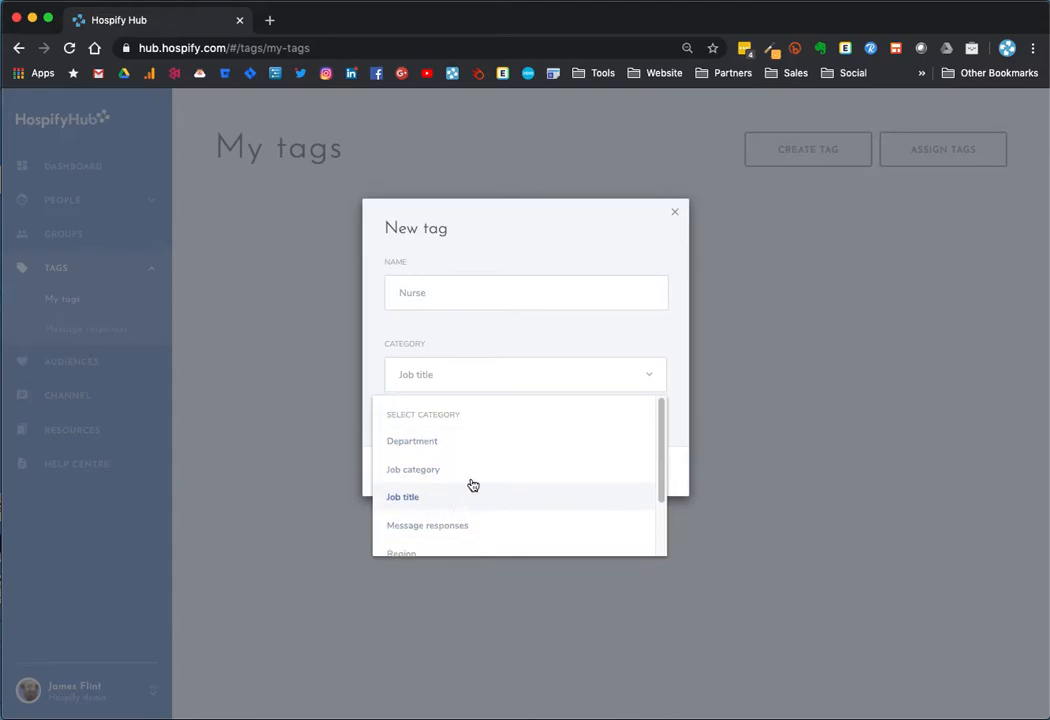
{"action": "scroll", "coordinate": [470, 485], "scroll_direction": "down", "scroll_amount": 2}
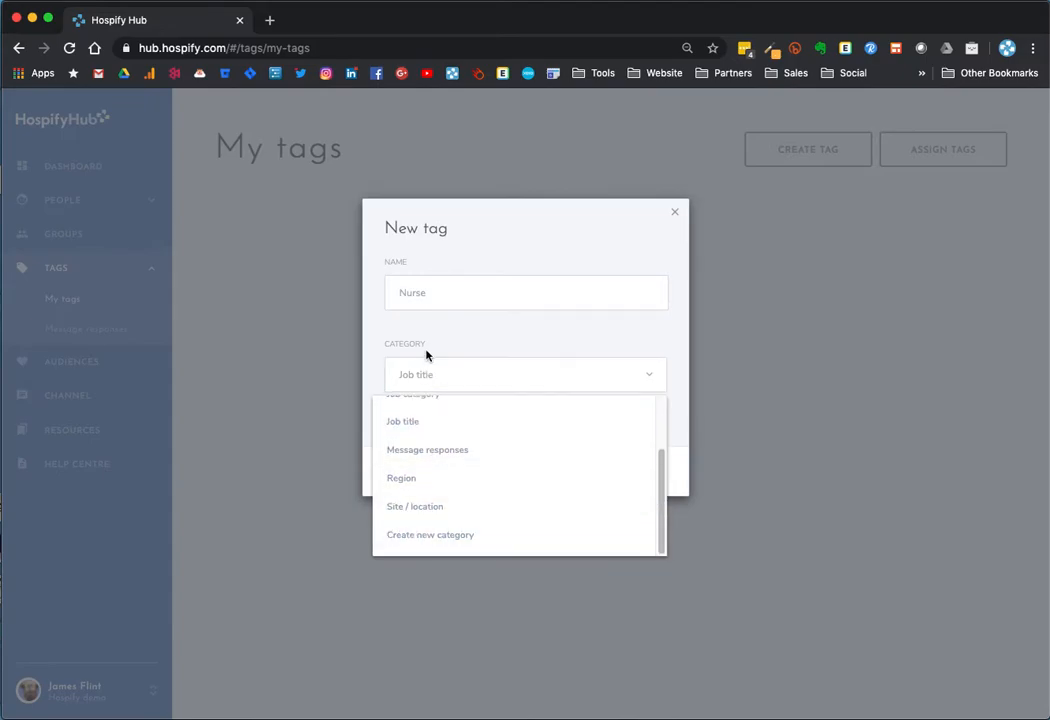
{"action": "left_click", "coordinate": [397, 338]}
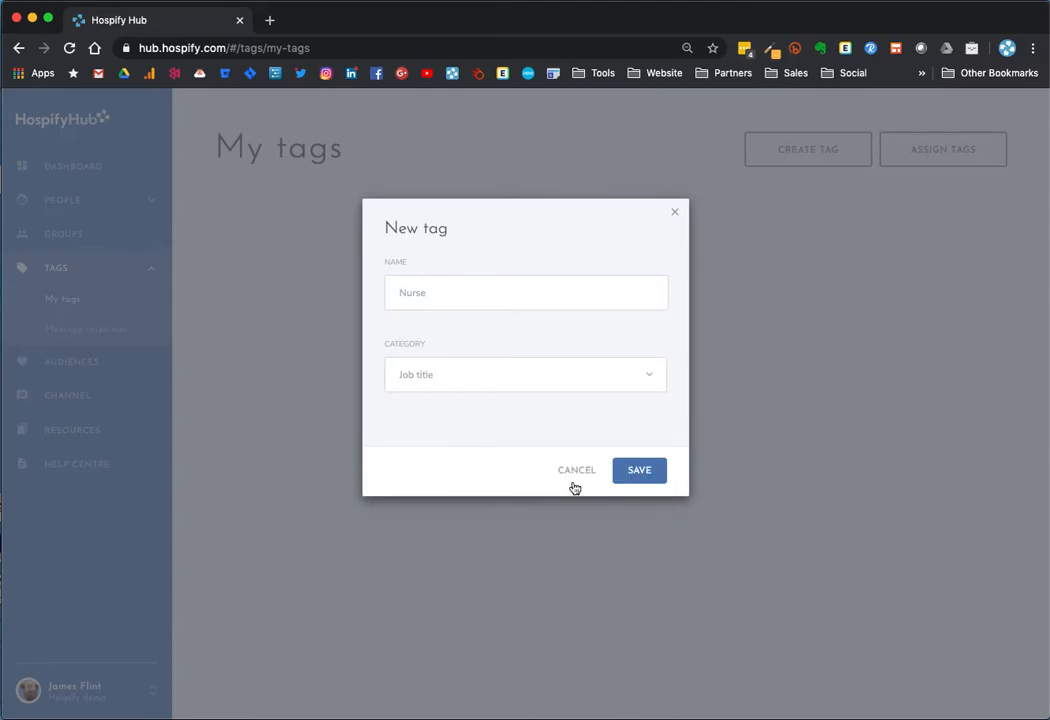
{"action": "left_click", "coordinate": [648, 478]}
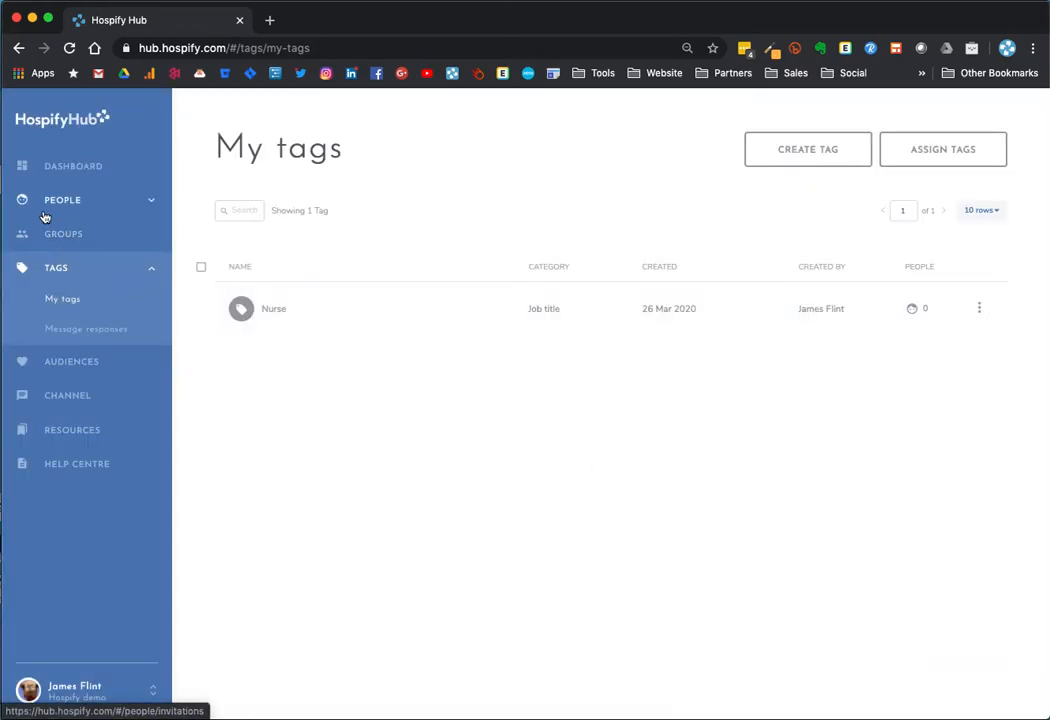
Step: Assign the Nurse tag to the existing contact and return to the tag list
{"action": "left_click", "coordinate": [920, 312]}
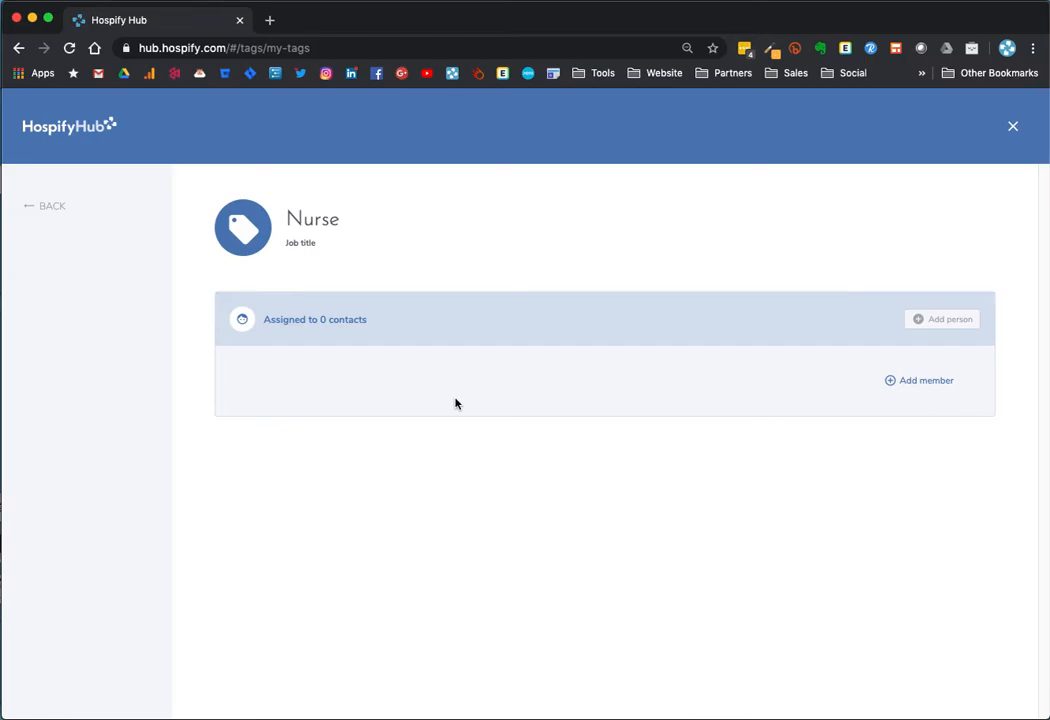
{"action": "left_click", "coordinate": [938, 321]}
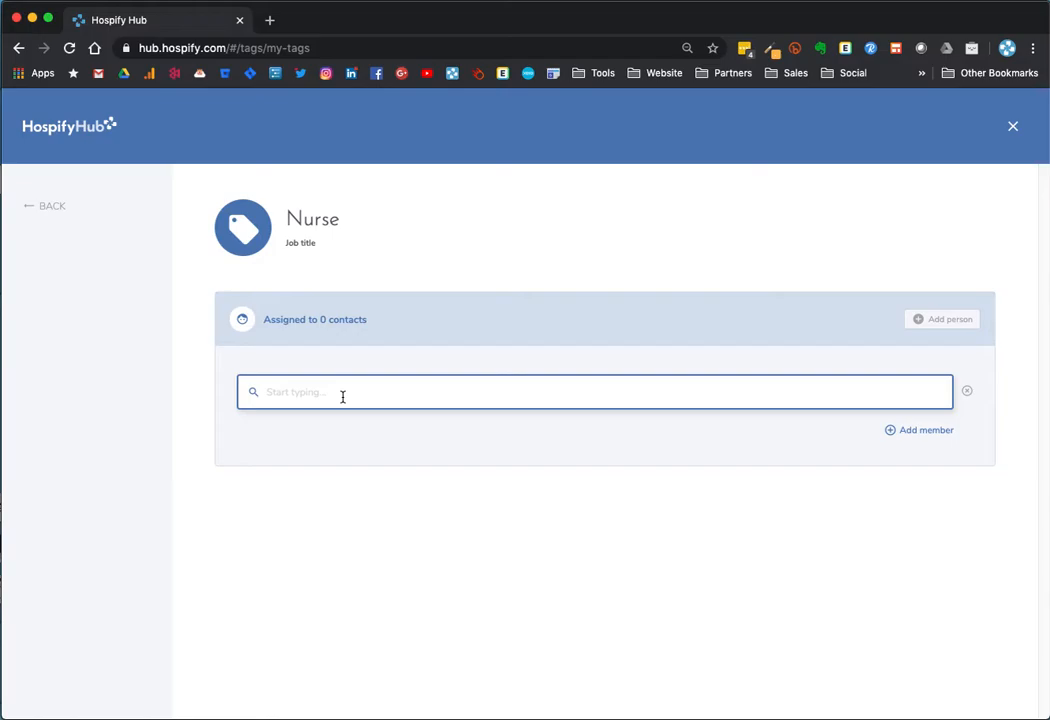
{"action": "type", "text": "Jim"}
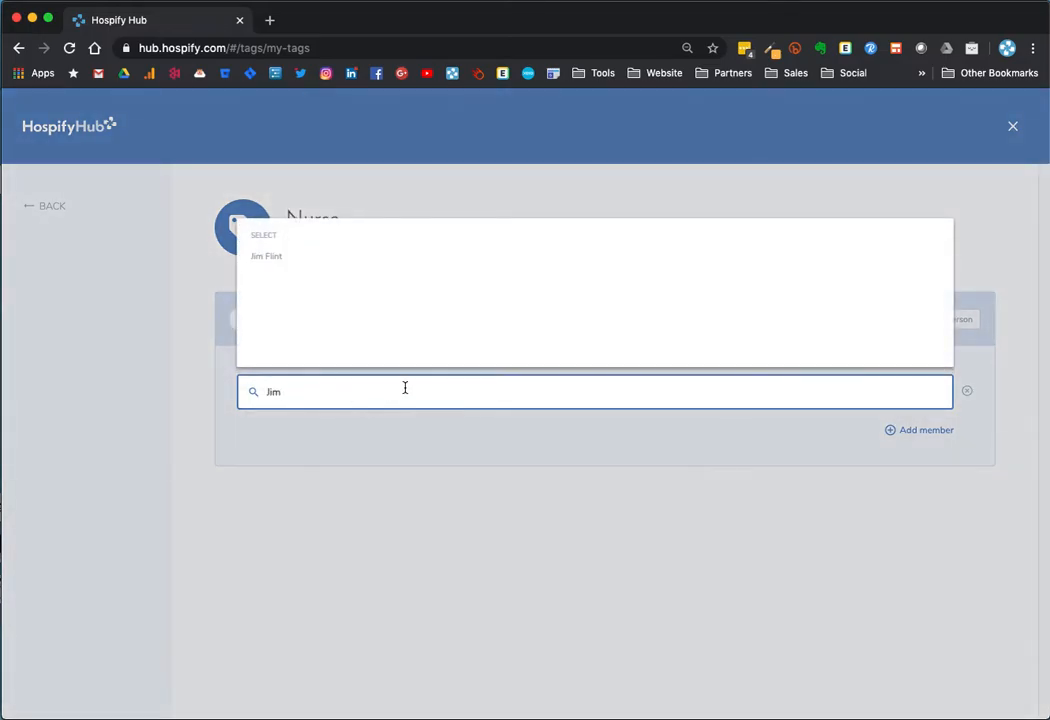
{"action": "left_click", "coordinate": [277, 260]}
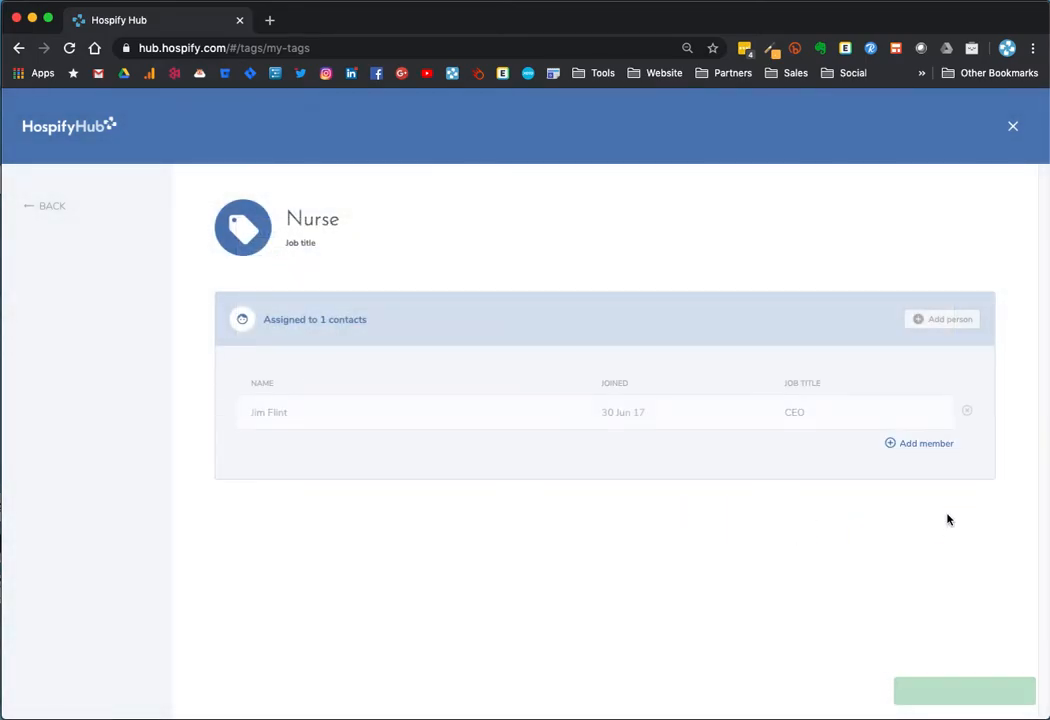
{"action": "left_click", "coordinate": [38, 206]}
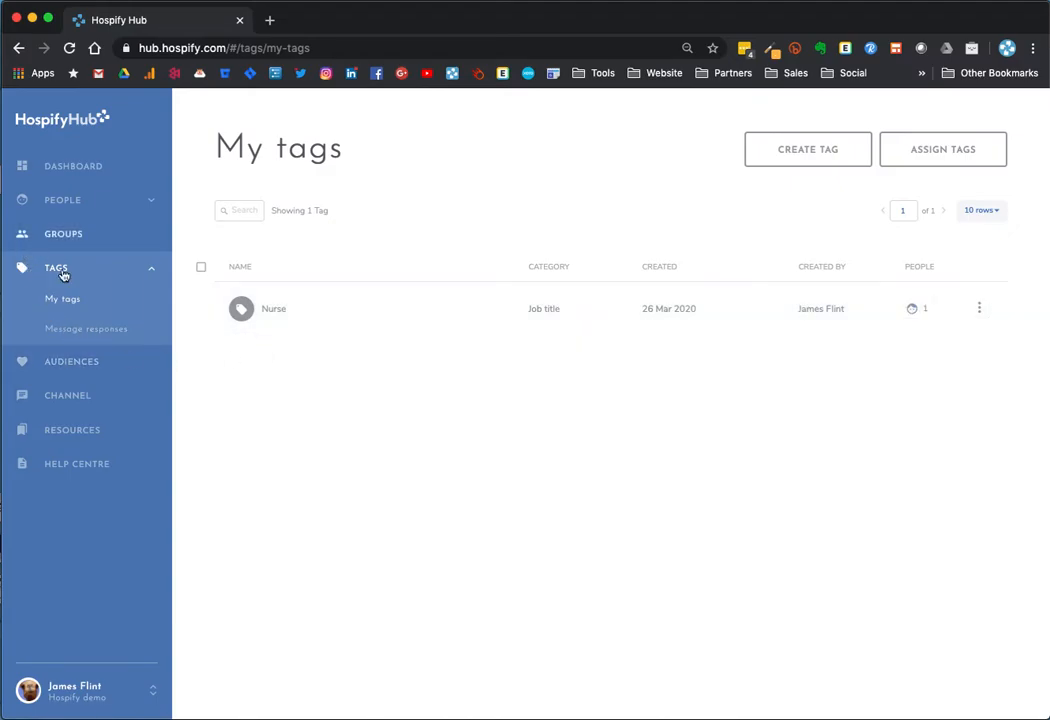
Step: Review the people assigned to the Nurse tag and the groups and tags listed on the contact's profile
{"action": "left_click", "coordinate": [915, 310]}
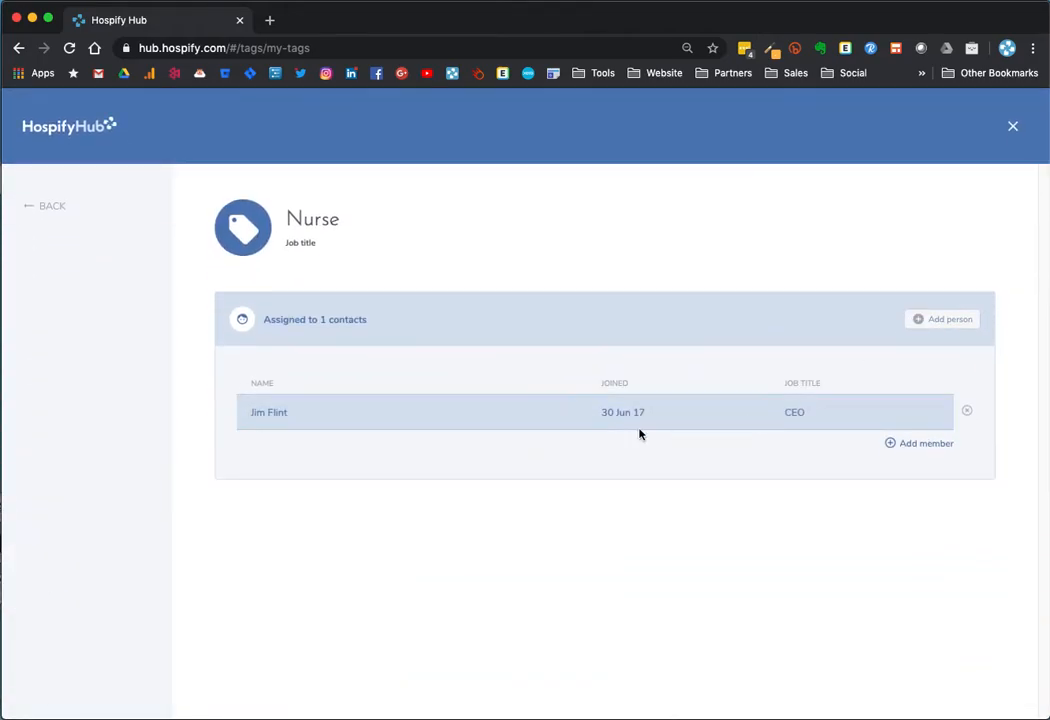
{"action": "left_click", "coordinate": [1013, 134]}
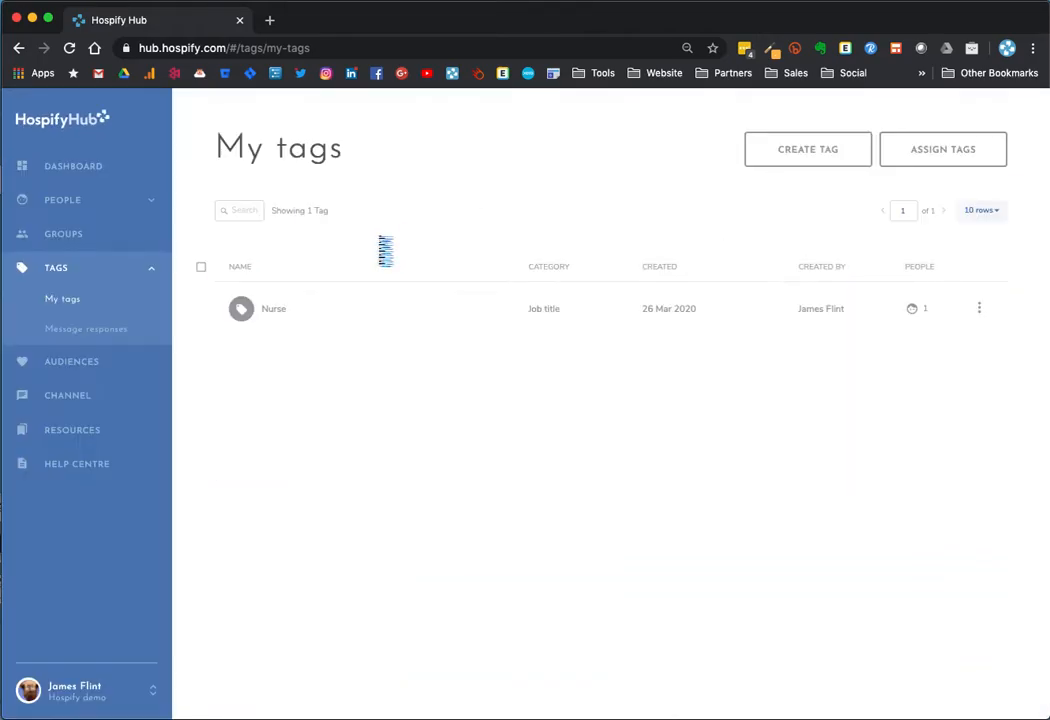
{"action": "left_click", "coordinate": [63, 208]}
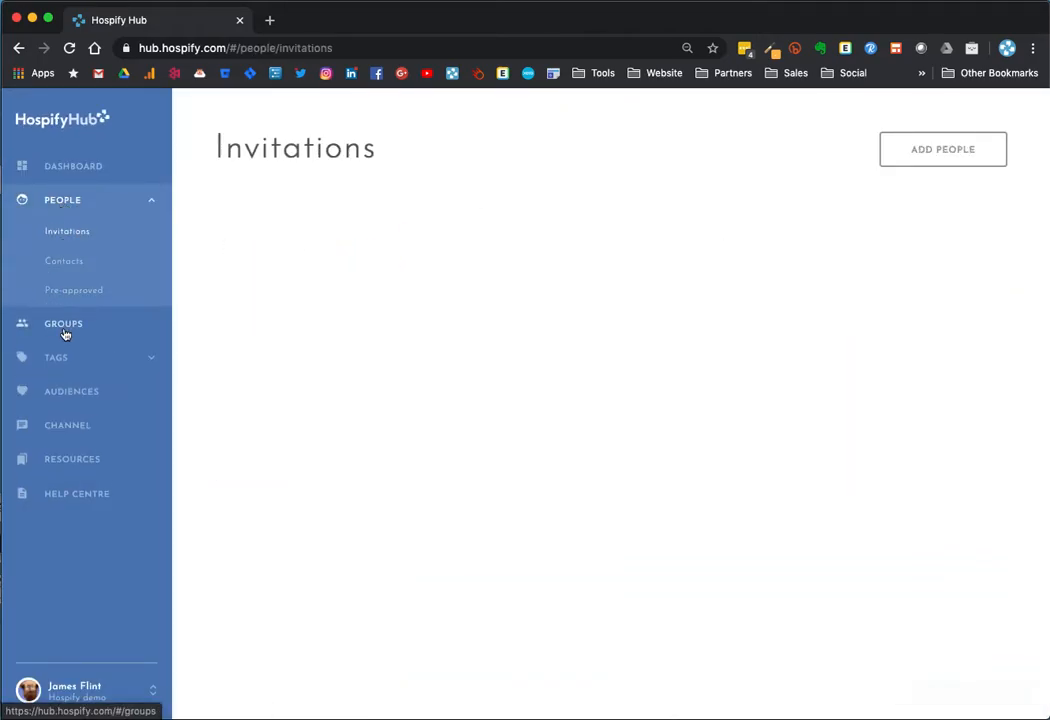
{"action": "left_click", "coordinate": [66, 263]}
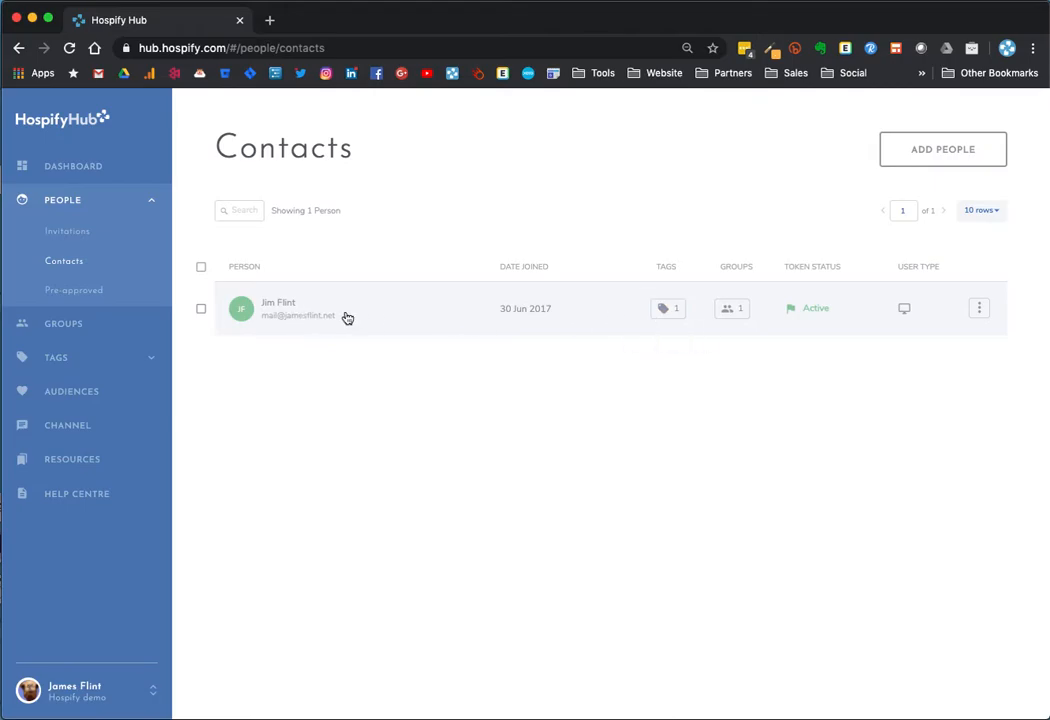
{"action": "left_click", "coordinate": [668, 309]}
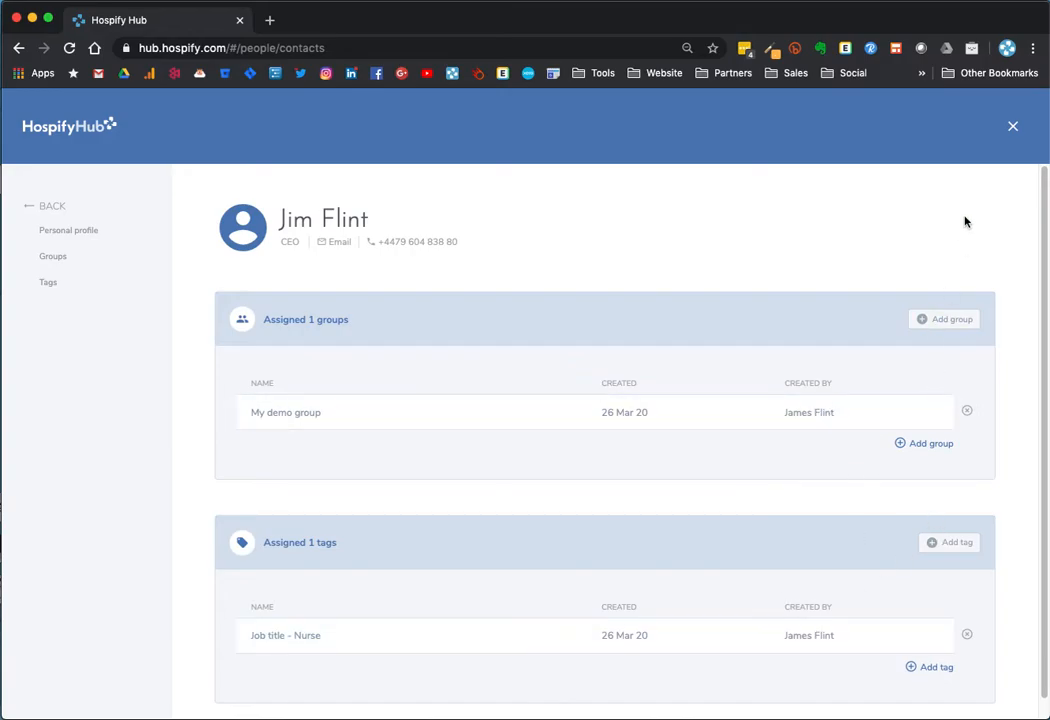
{"action": "left_click", "coordinate": [1011, 127]}
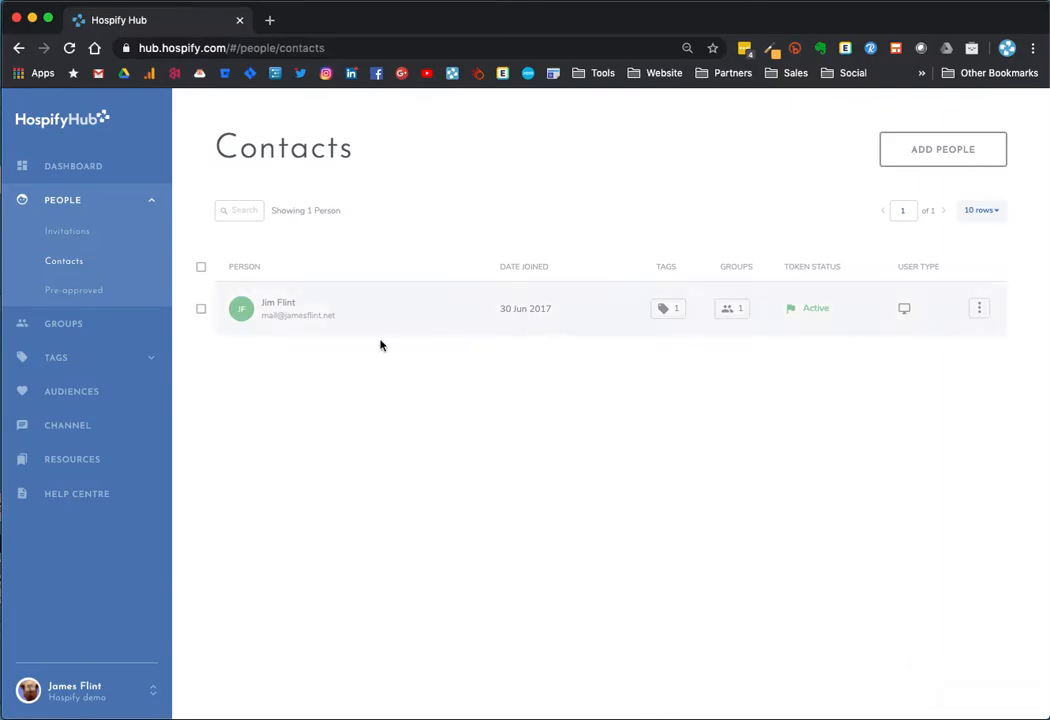
Step: Create a tag named Hackney in the Site / location category and save it
{"action": "left_click", "coordinate": [45, 357]}
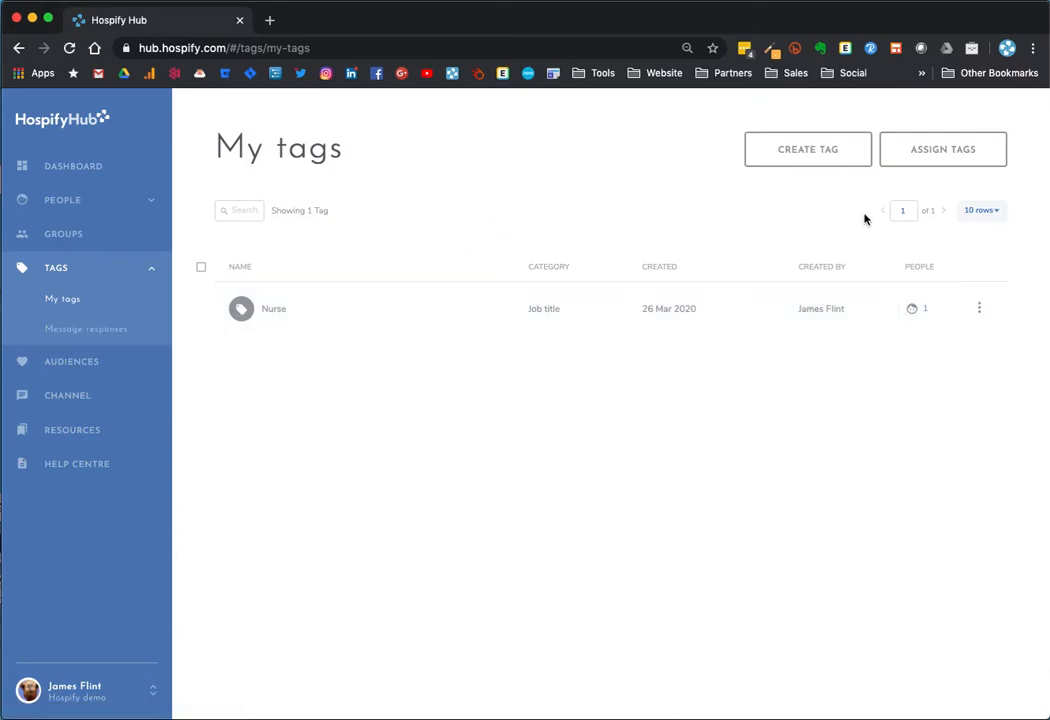
{"action": "left_click", "coordinate": [838, 160]}
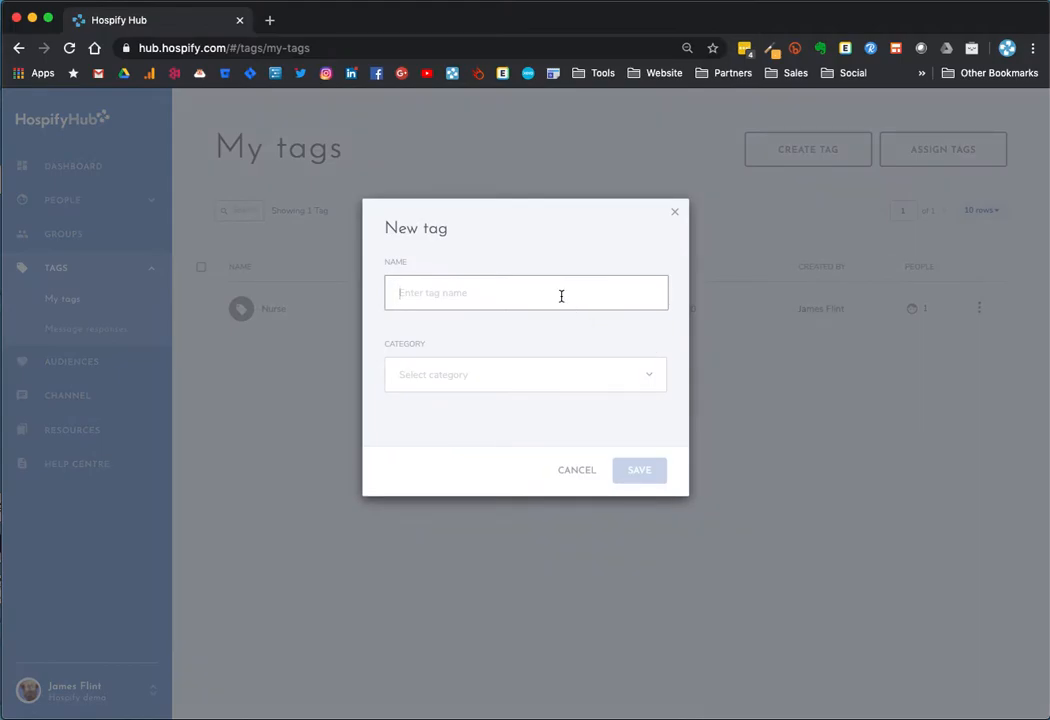
{"action": "type", "text": "Hackney"}
{"action": "left_click", "coordinate": [562, 371]}
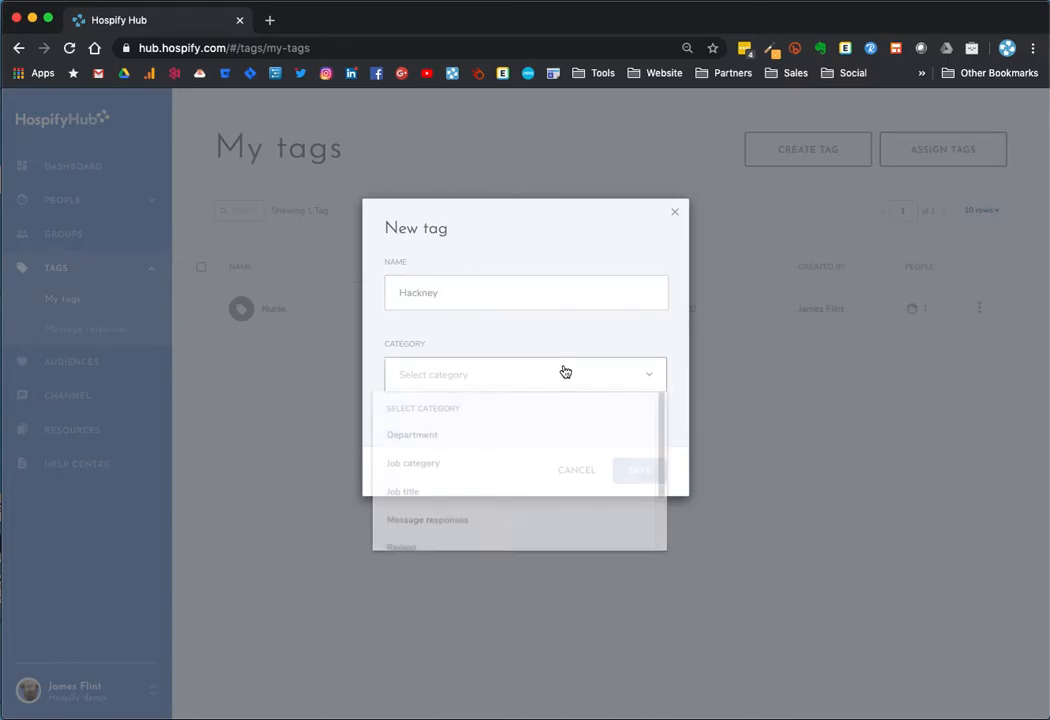
{"action": "scroll", "coordinate": [500, 518], "scroll_direction": "down", "scroll_amount": 2}
{"action": "left_click", "coordinate": [436, 509]}
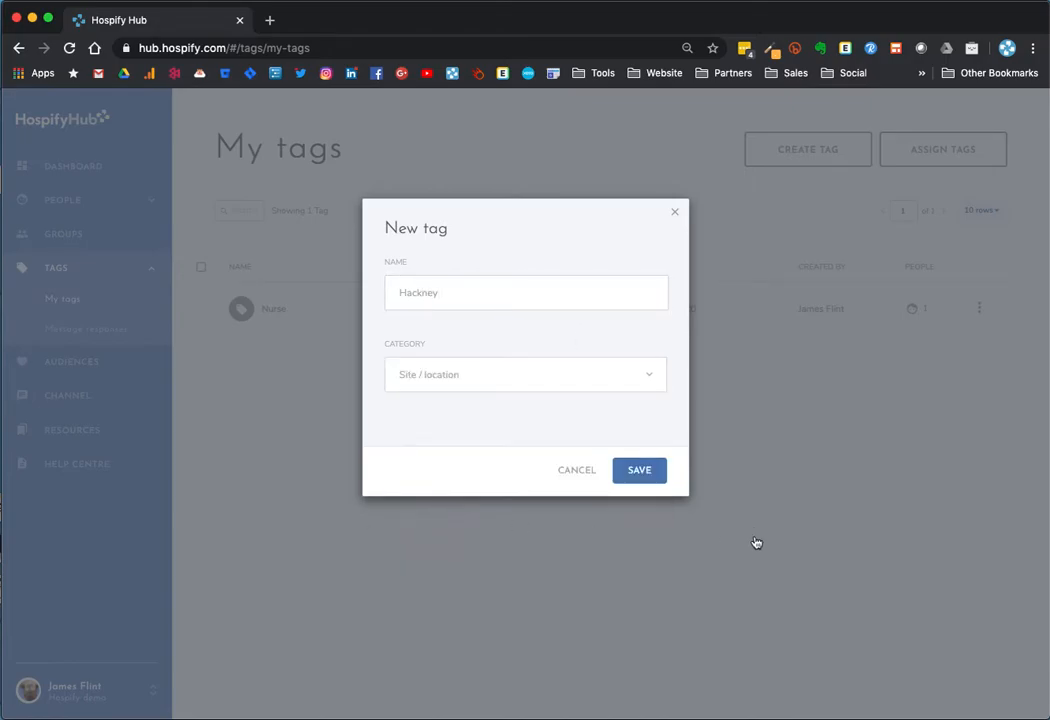
{"action": "left_click", "coordinate": [662, 470]}
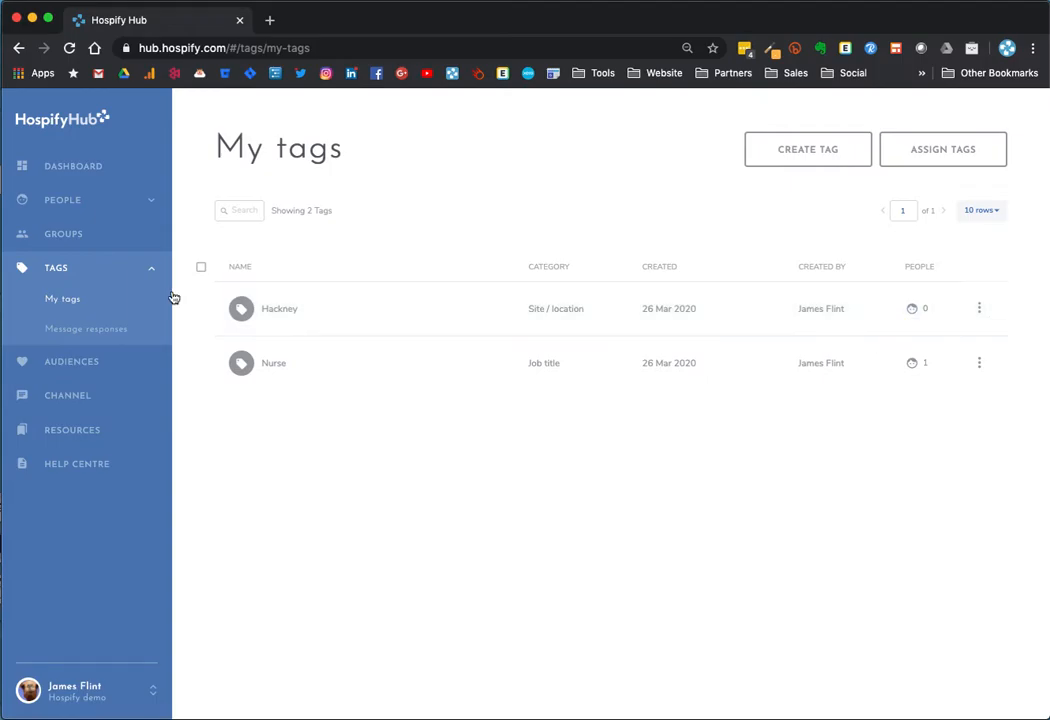
Step: Assign the Hackney tag to the existing contact and return to the tag list
{"action": "left_click", "coordinate": [908, 312]}
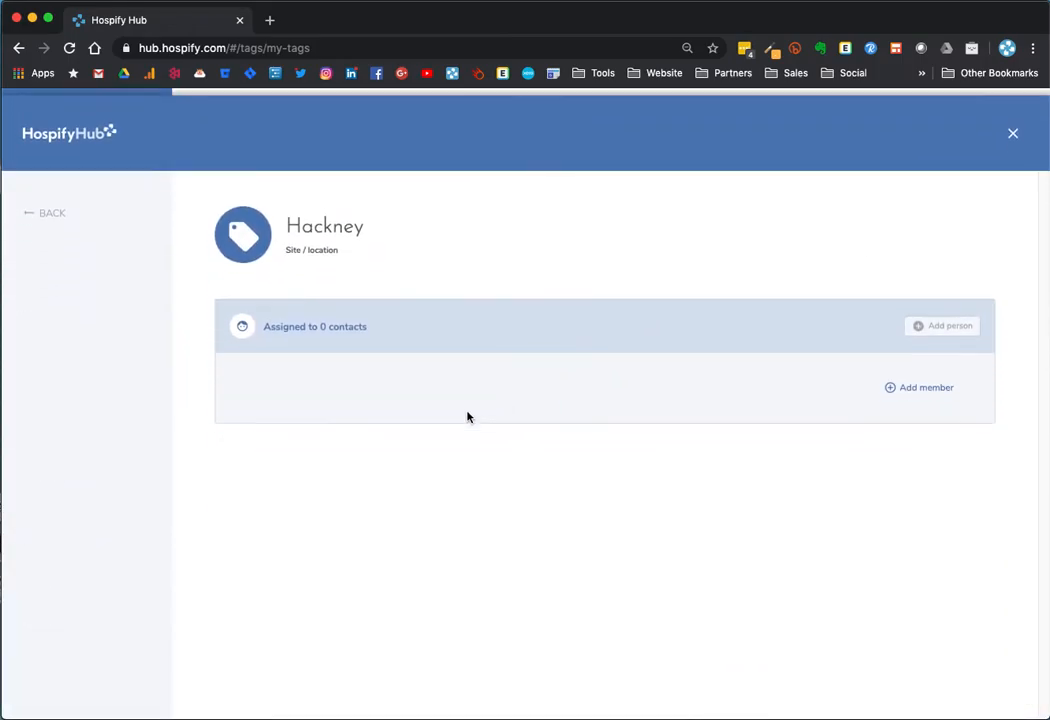
{"action": "left_click", "coordinate": [912, 319]}
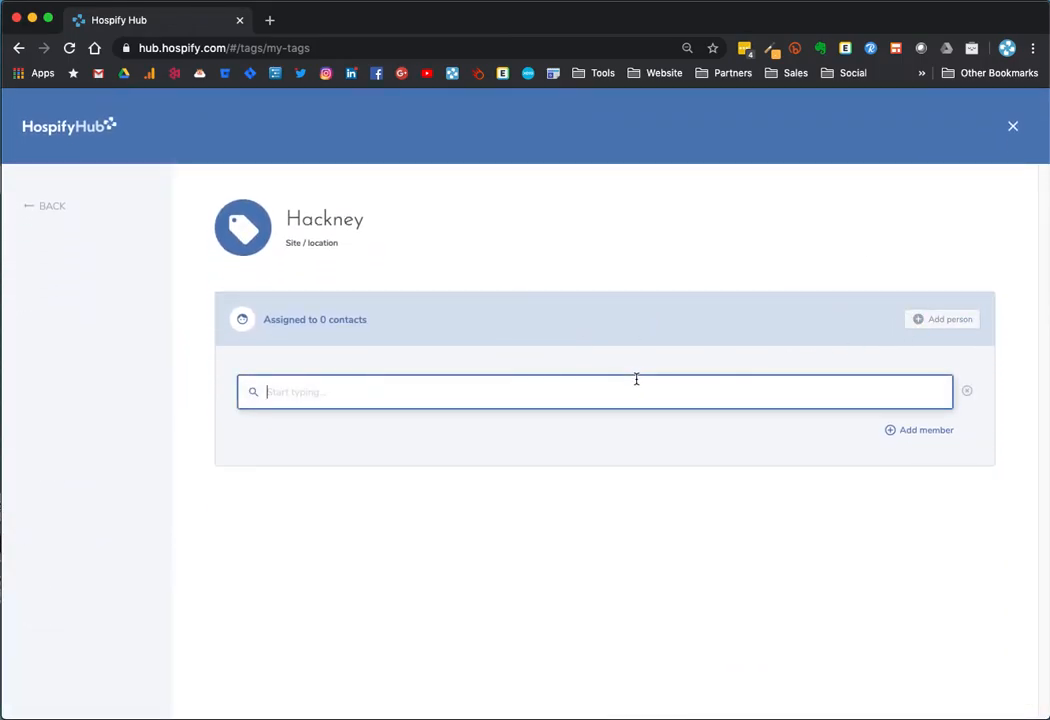
{"action": "type", "text": "Jim"}
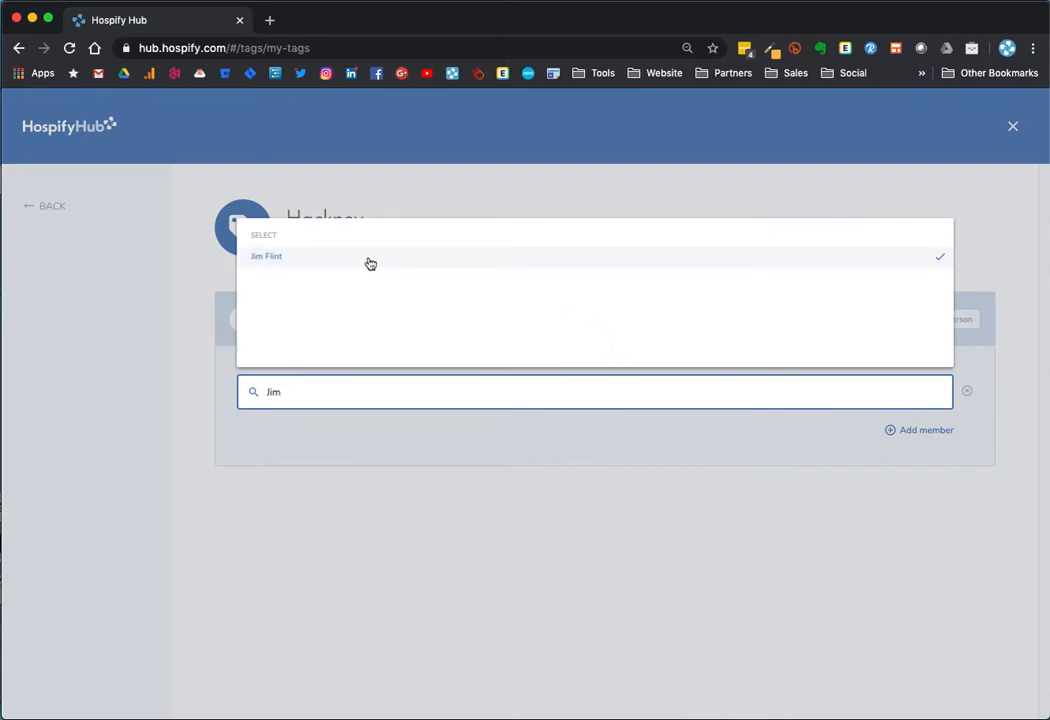
{"action": "left_click", "coordinate": [370, 263]}
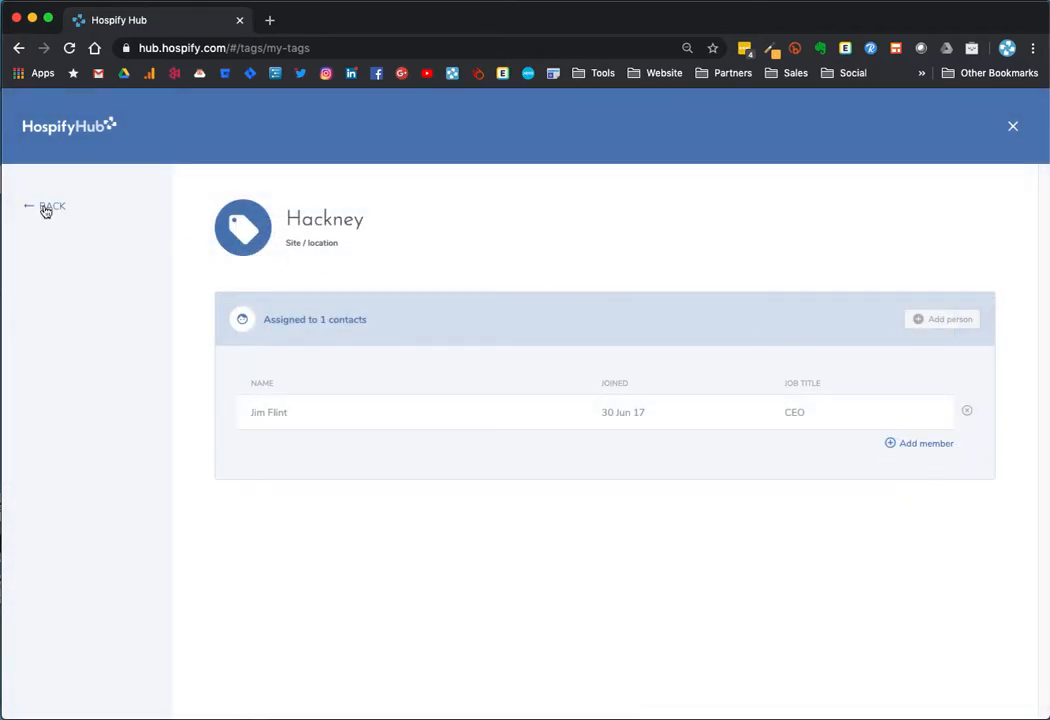
{"action": "left_click", "coordinate": [48, 210]}
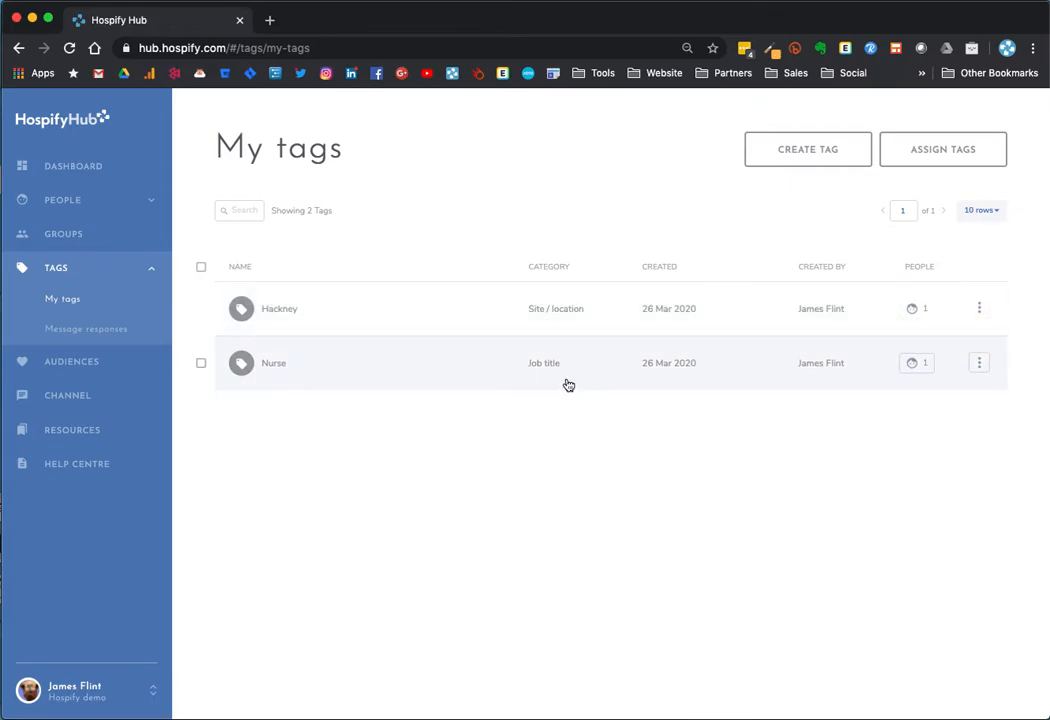
Step: Review the groups and tags assigned on the contact's profile and return to the contacts list
{"action": "left_click", "coordinate": [100, 202]}
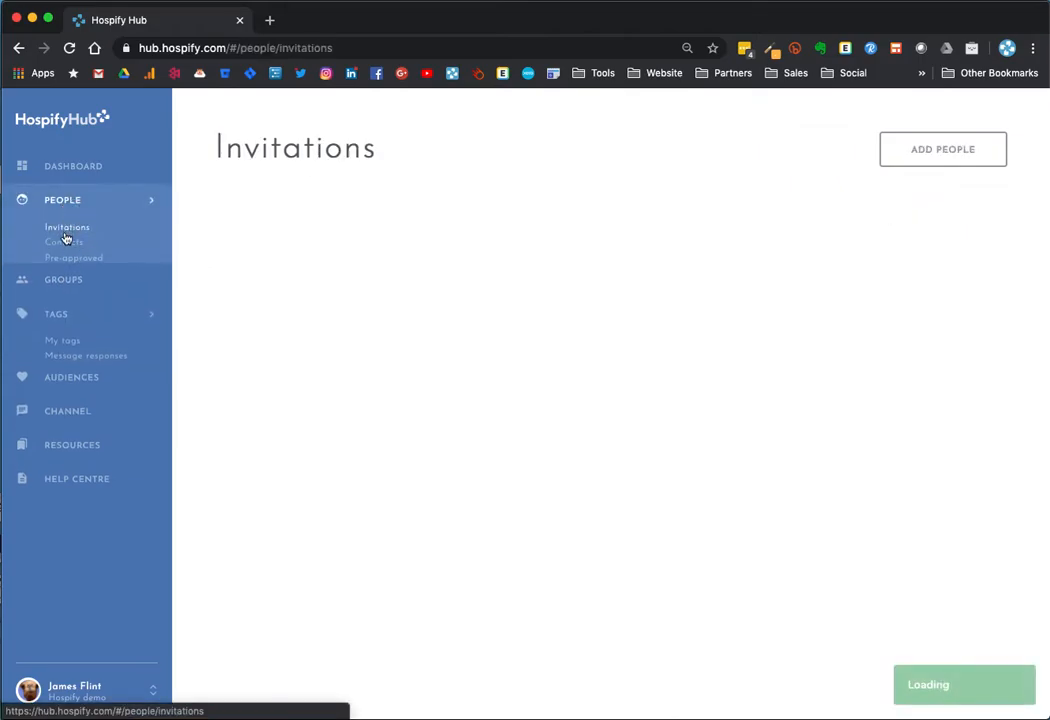
{"action": "left_click", "coordinate": [66, 260]}
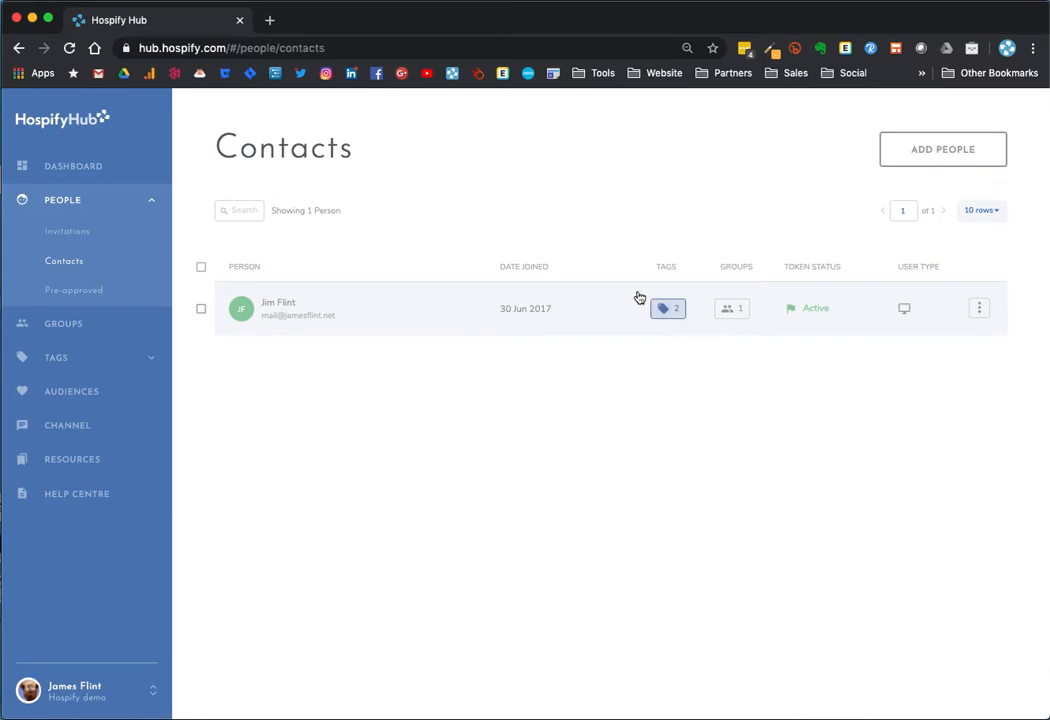
{"action": "left_click", "coordinate": [666, 308]}
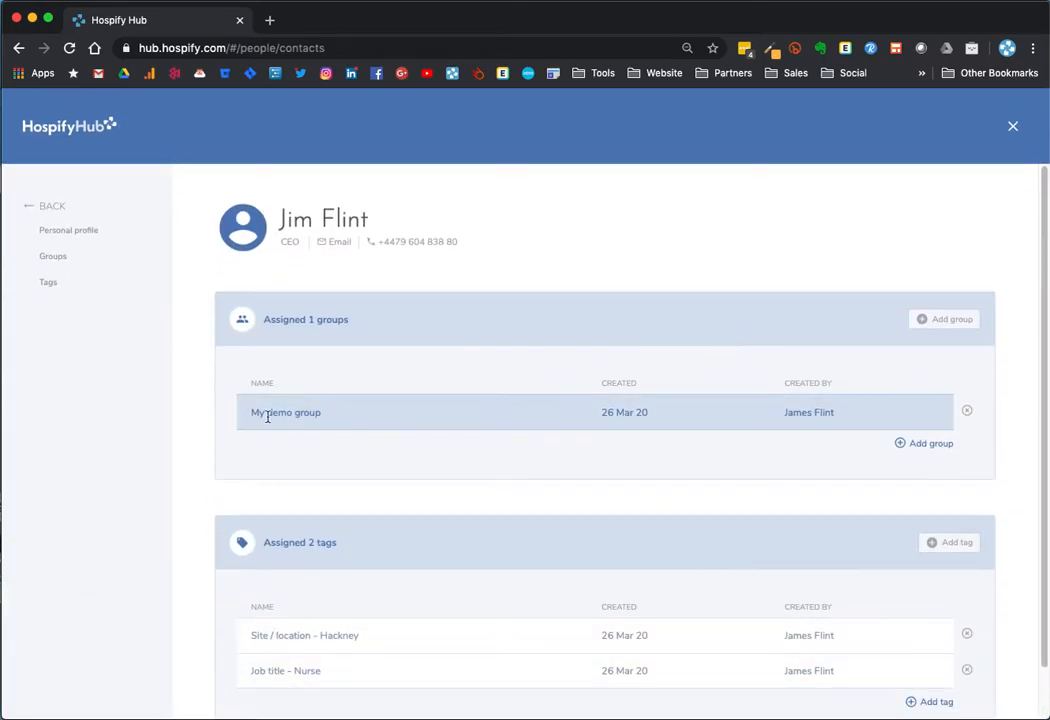
{"action": "left_click", "coordinate": [43, 208]}
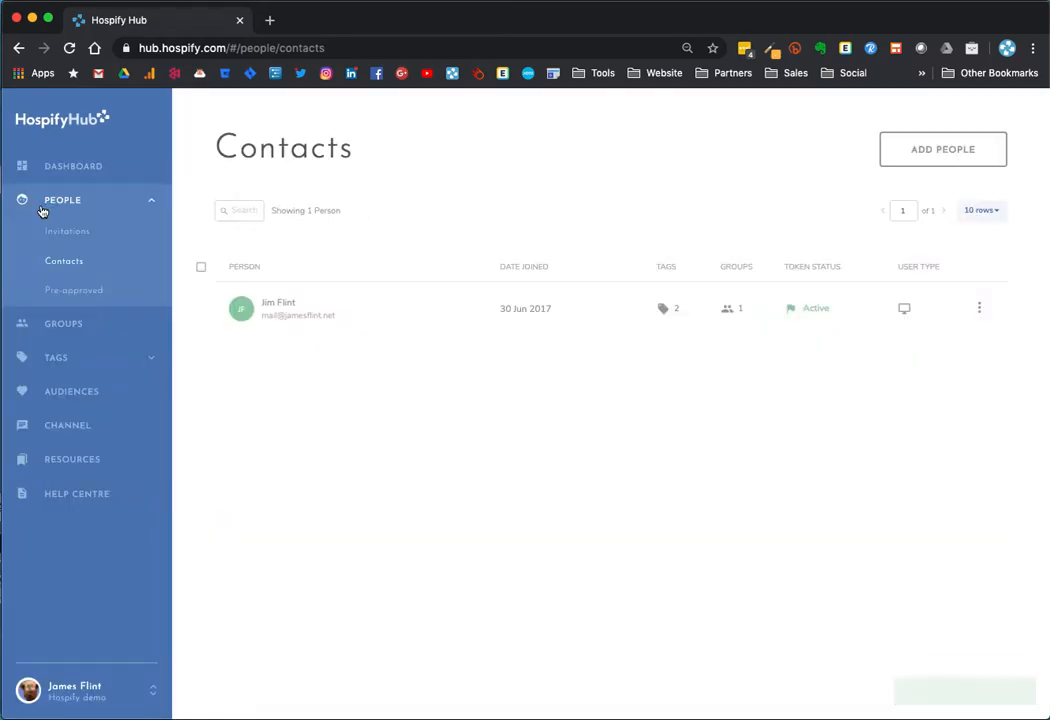
Step: Start a new audience named Nurses that includes contacts with the Nurse tag
{"action": "left_click", "coordinate": [71, 405]}
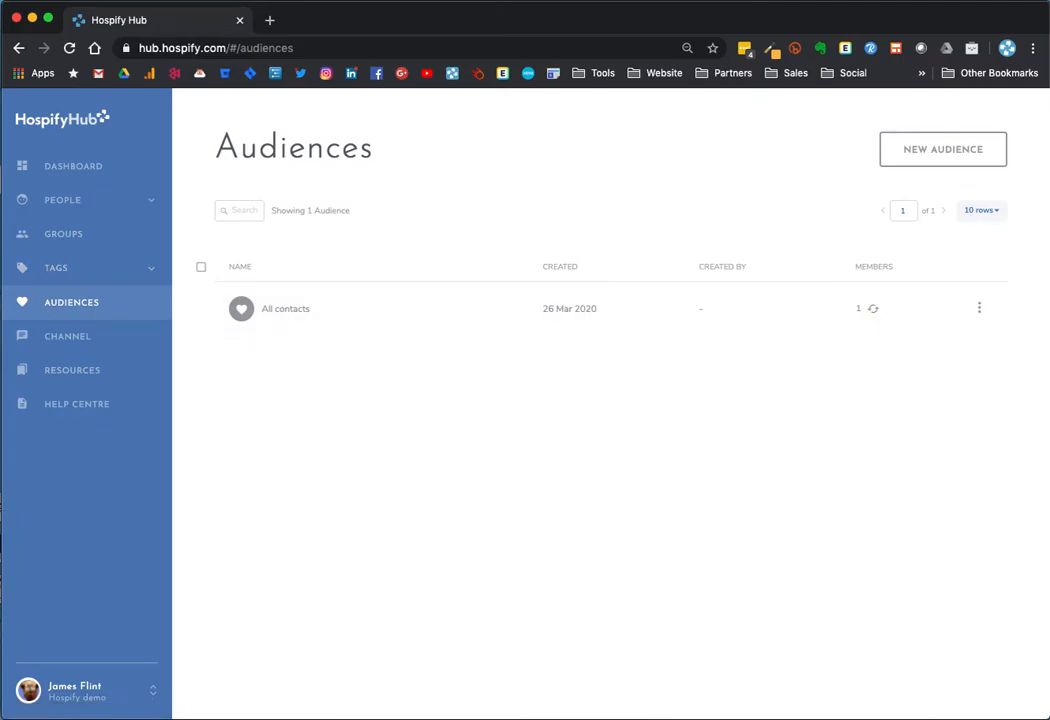
{"action": "left_click", "coordinate": [940, 149]}
{"action": "left_click", "coordinate": [437, 274]}
{"action": "type", "text": "Nurses"}
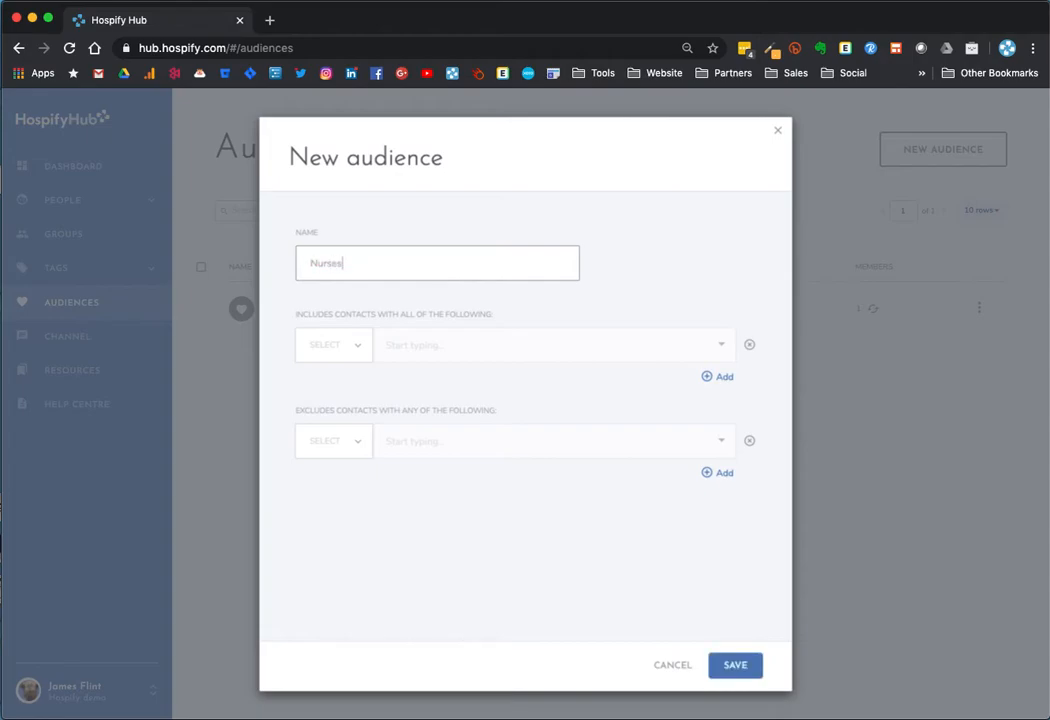
{"action": "left_click", "coordinate": [344, 347]}
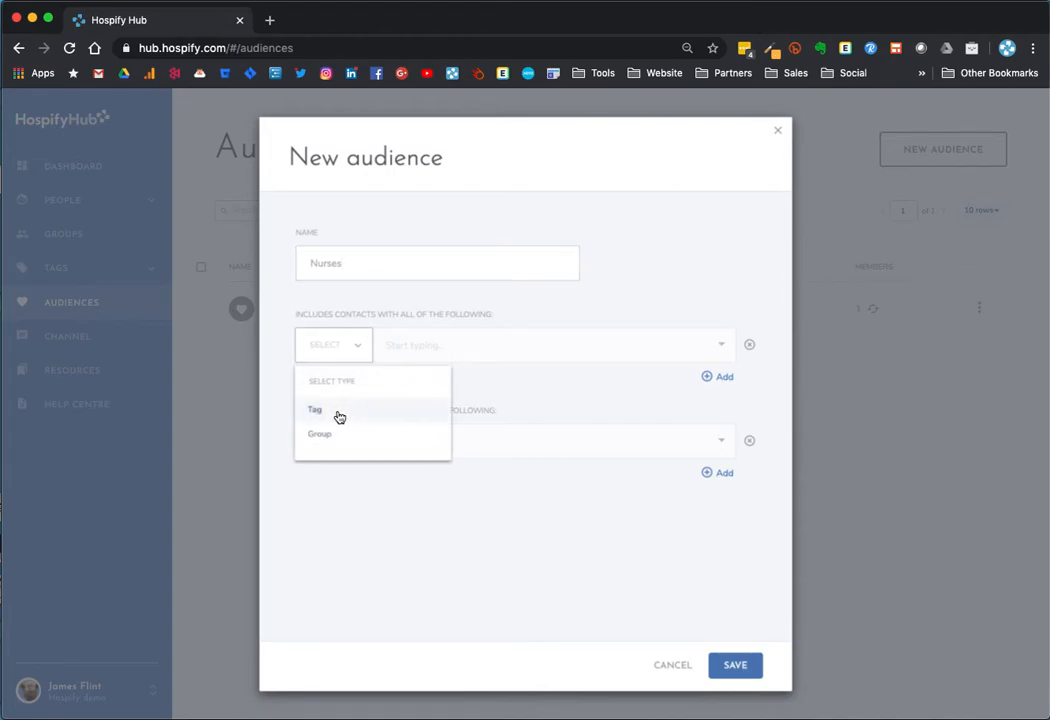
{"action": "left_click", "coordinate": [339, 413]}
{"action": "left_click", "coordinate": [433, 352]}
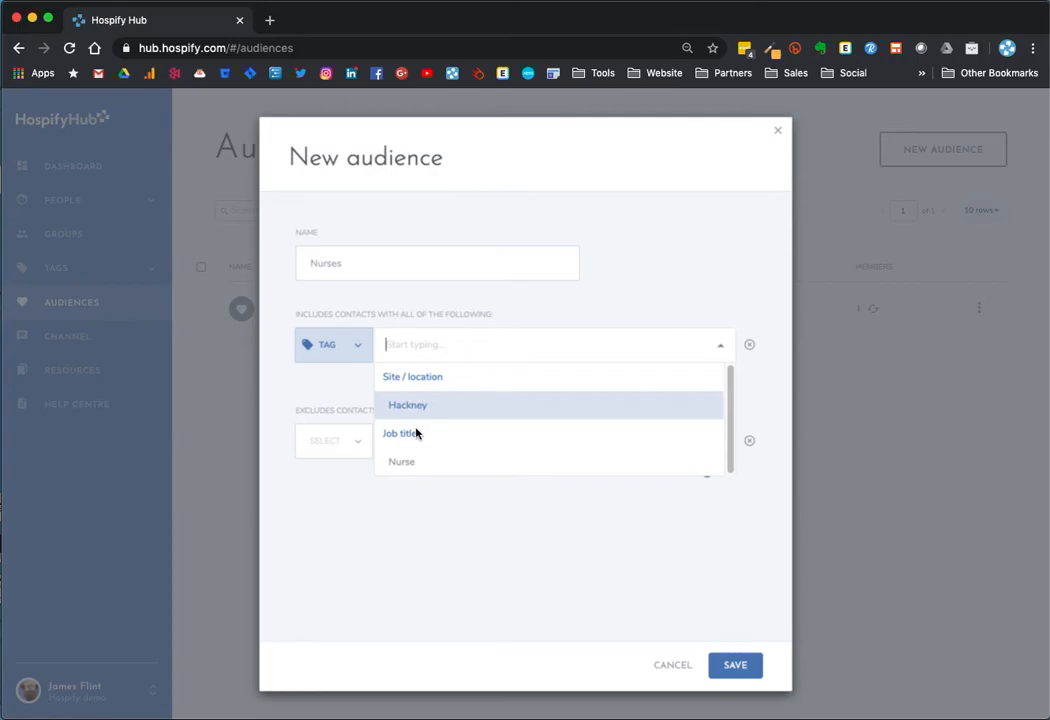
{"action": "left_click", "coordinate": [416, 460]}
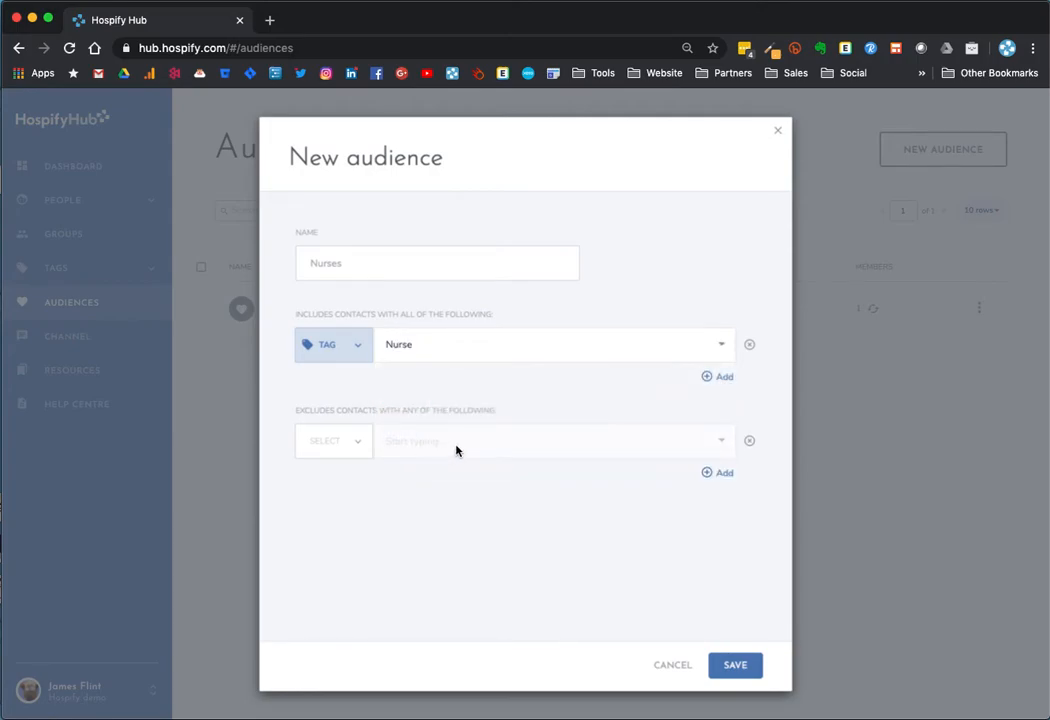
Step: Try excluding contacts in My demo group from the audience, and clear that exclusion
{"action": "left_click", "coordinate": [722, 377]}
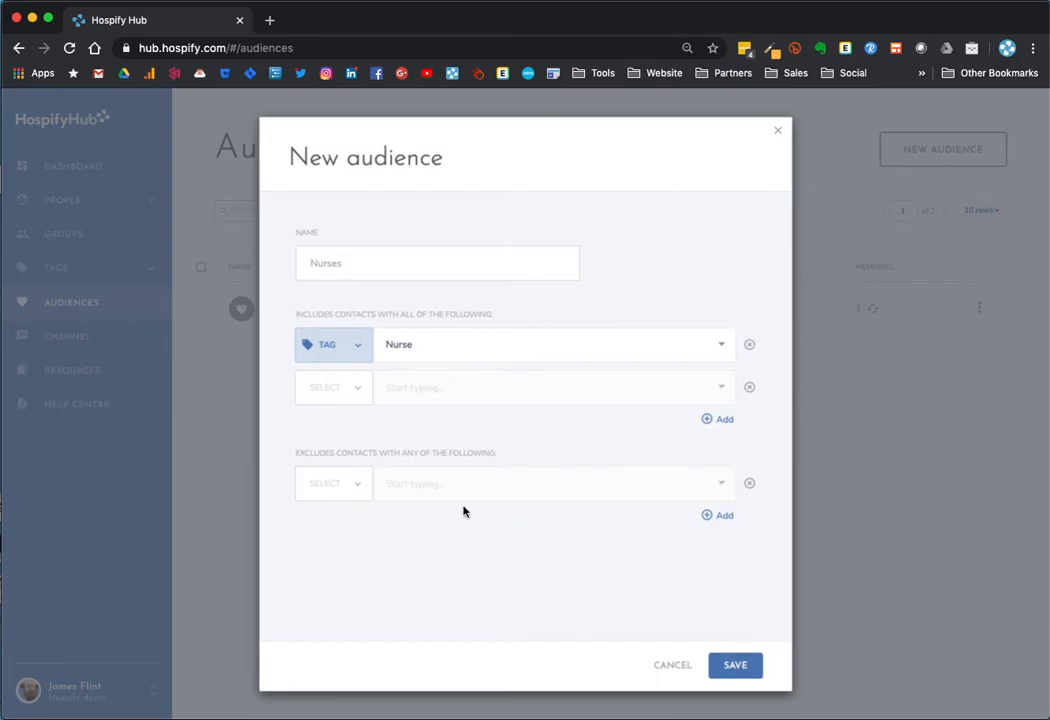
{"action": "left_click", "coordinate": [366, 490]}
{"action": "left_click", "coordinate": [340, 572]}
{"action": "left_click", "coordinate": [411, 485]}
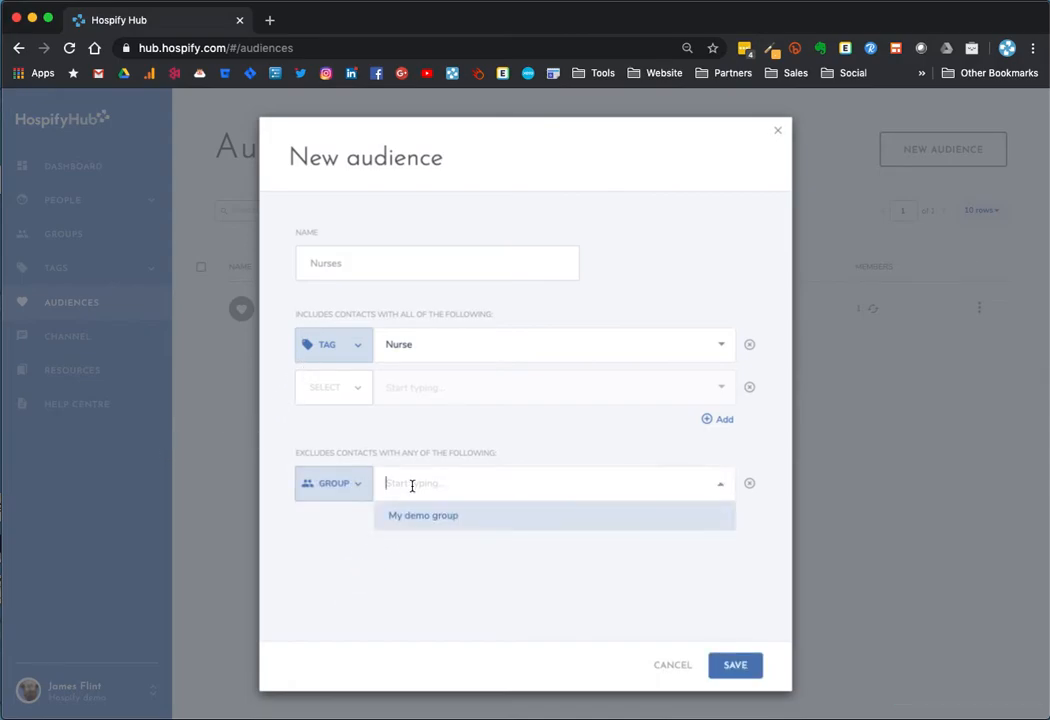
{"action": "left_click", "coordinate": [420, 517]}
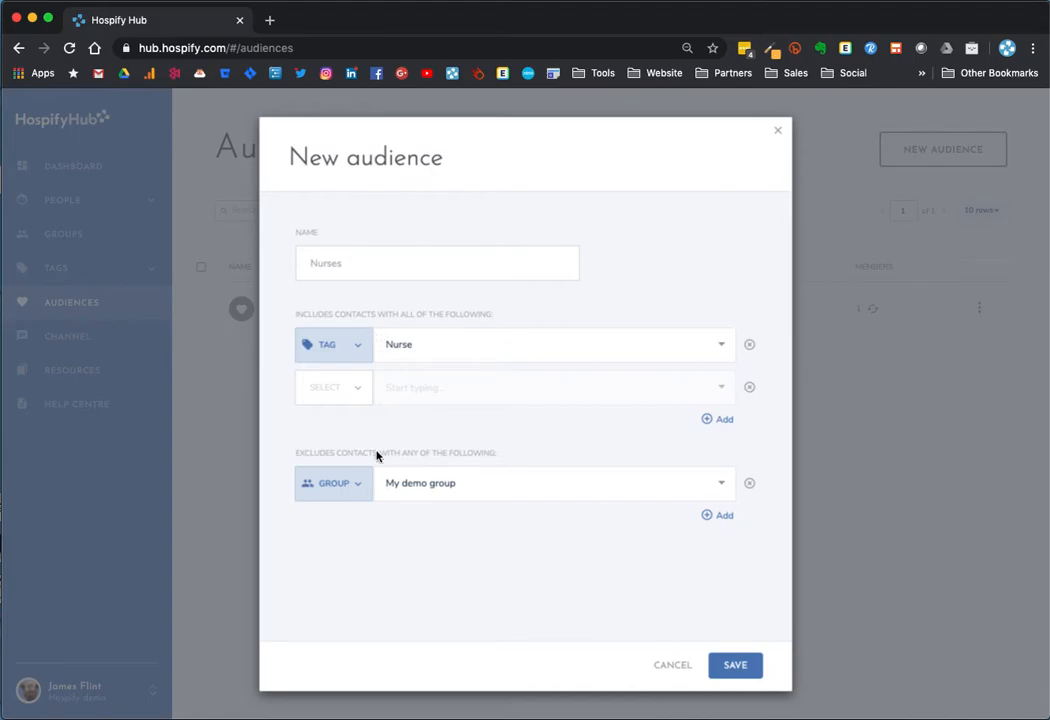
{"action": "left_click", "coordinate": [750, 487]}
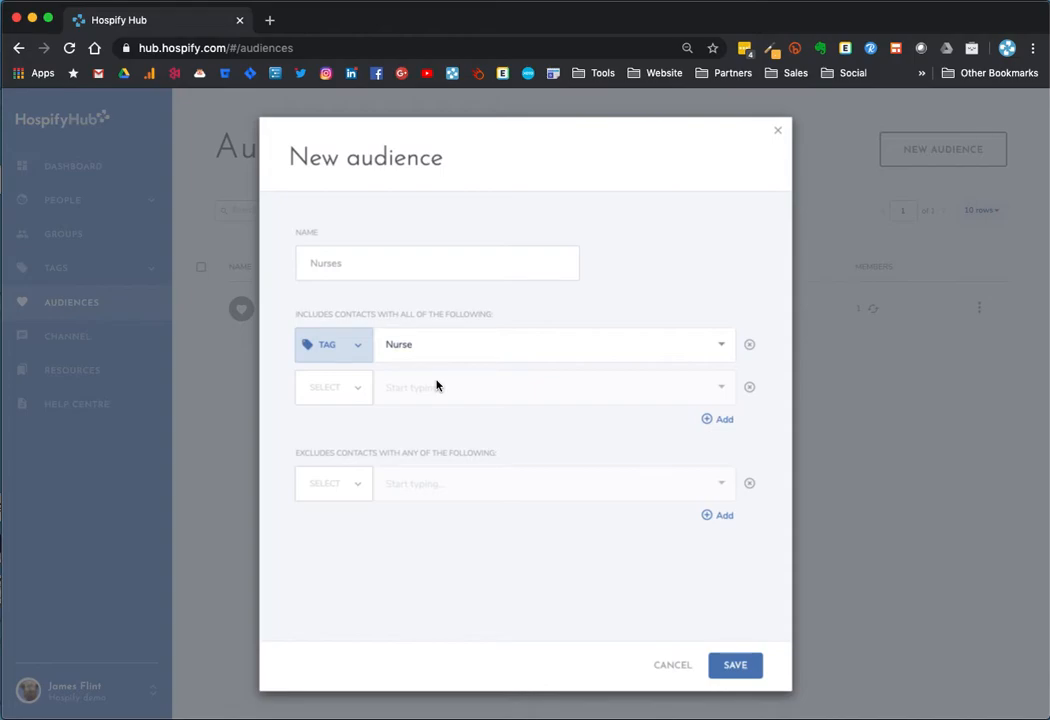
Step: Save the Nurses audience and check which actions are available for it in the audience list
{"action": "left_click", "coordinate": [736, 666]}
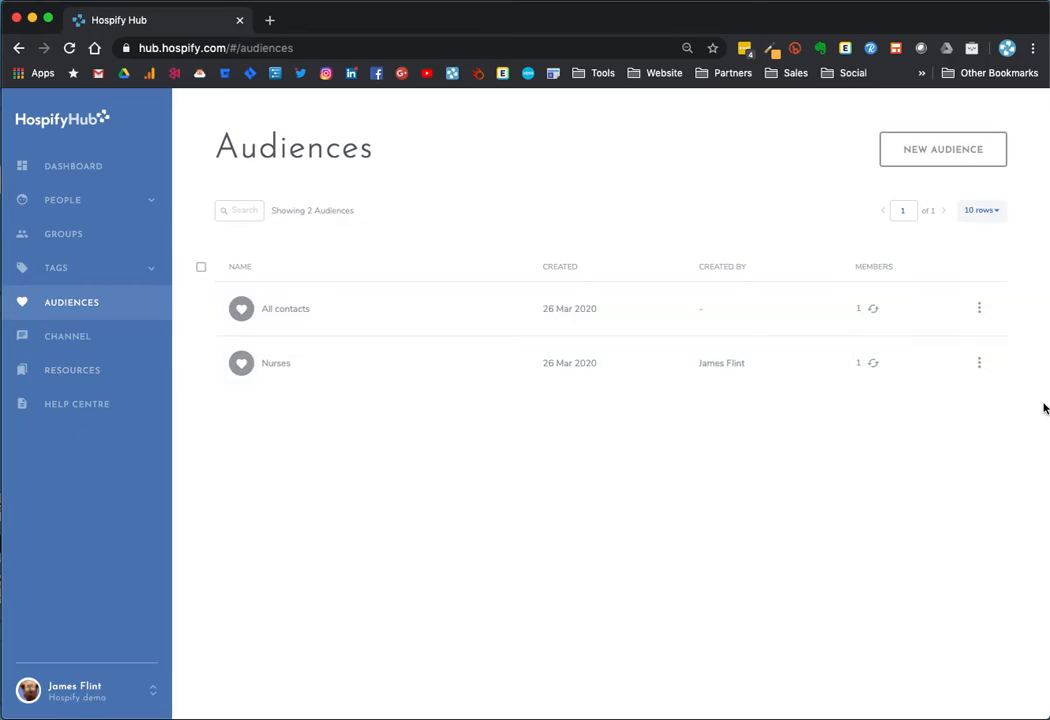
{"action": "left_click", "coordinate": [979, 363]}
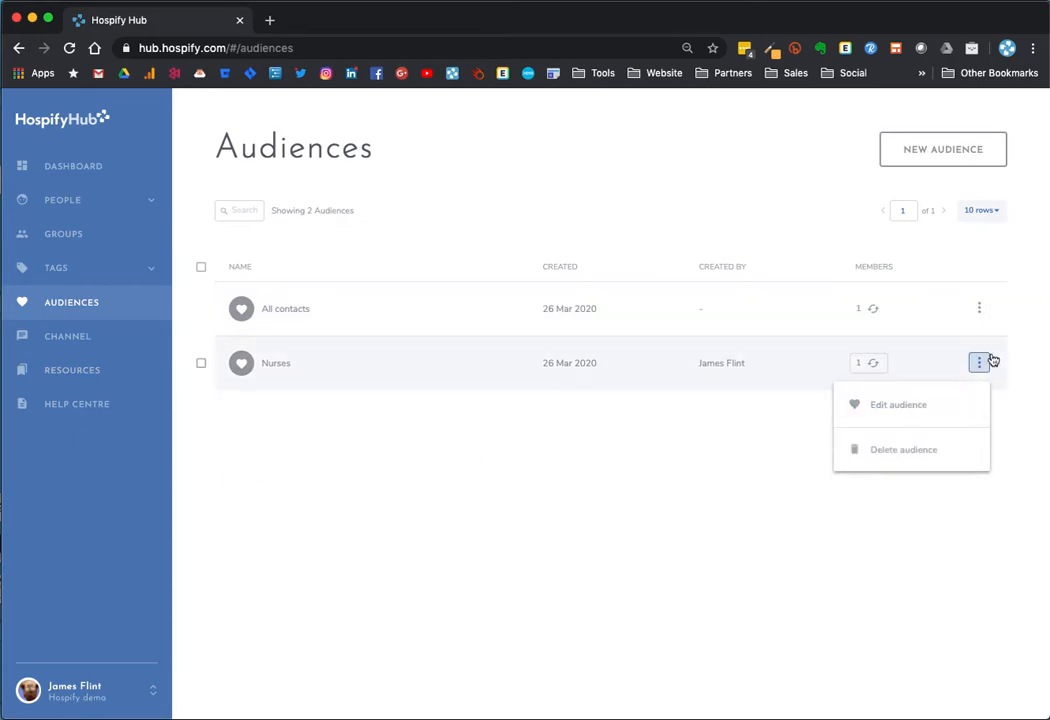
{"action": "left_click", "coordinate": [984, 363]}
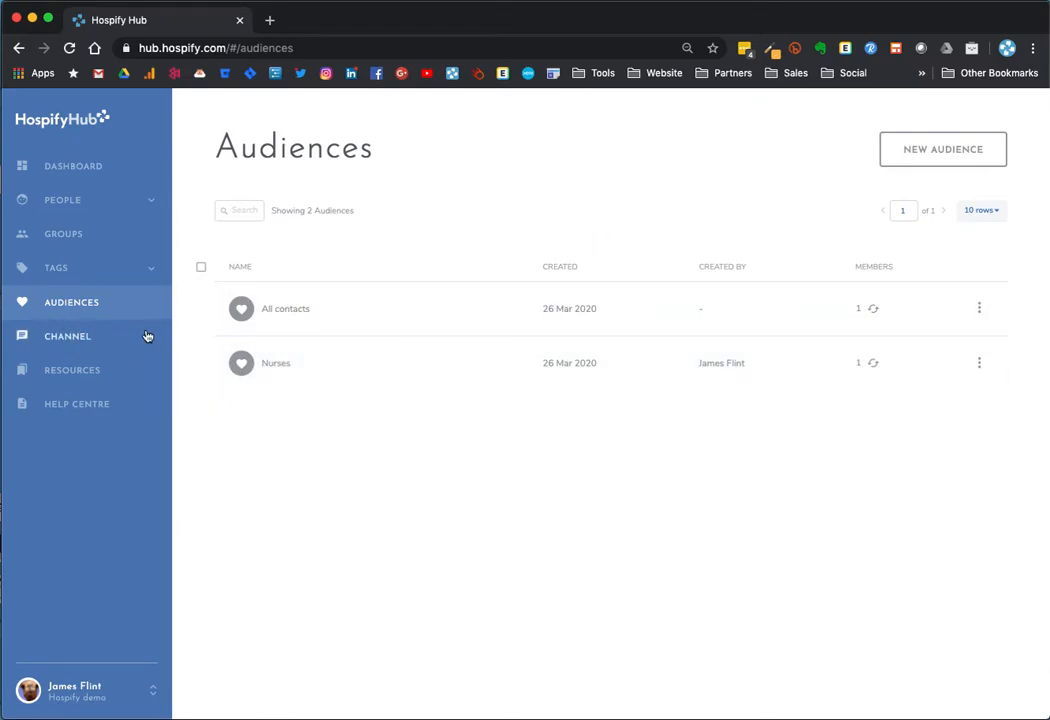
Step: Start a new channel broadcast addressed to the Nurses audience and proceed to composing the message
{"action": "left_click", "coordinate": [48, 341]}
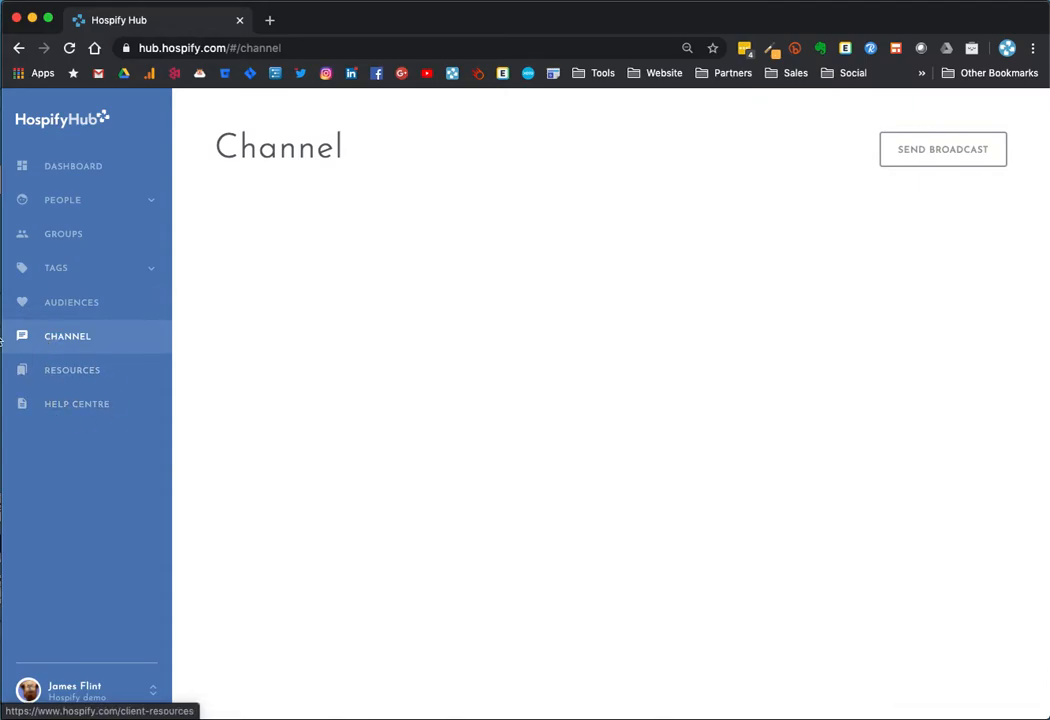
{"action": "left_click", "coordinate": [953, 157]}
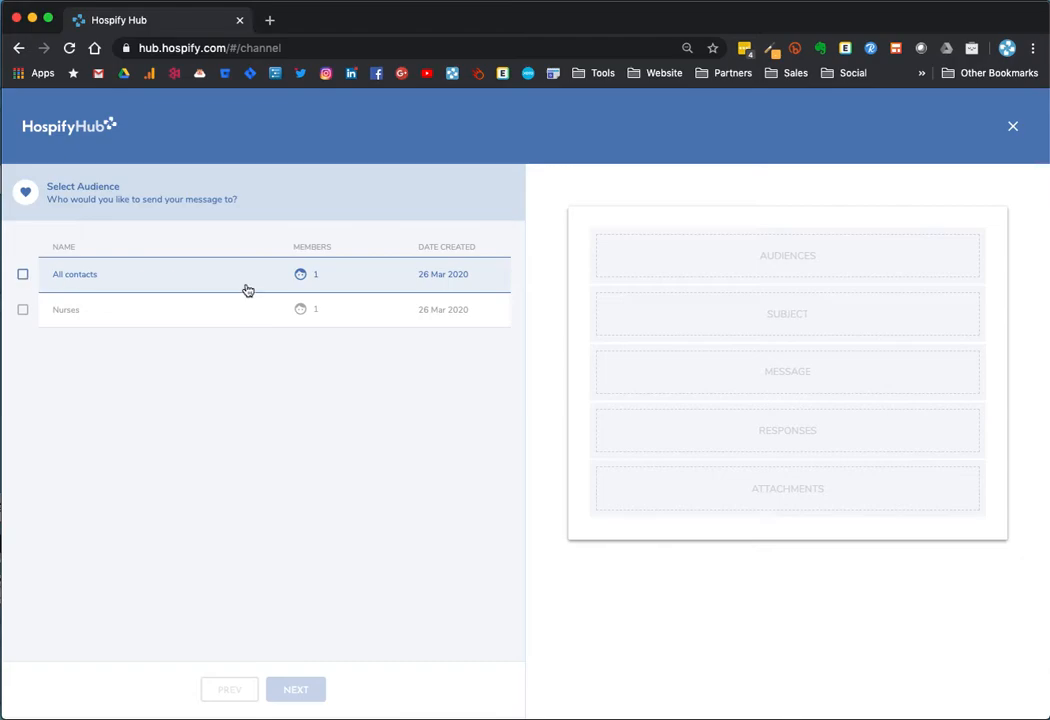
{"action": "left_click", "coordinate": [22, 309]}
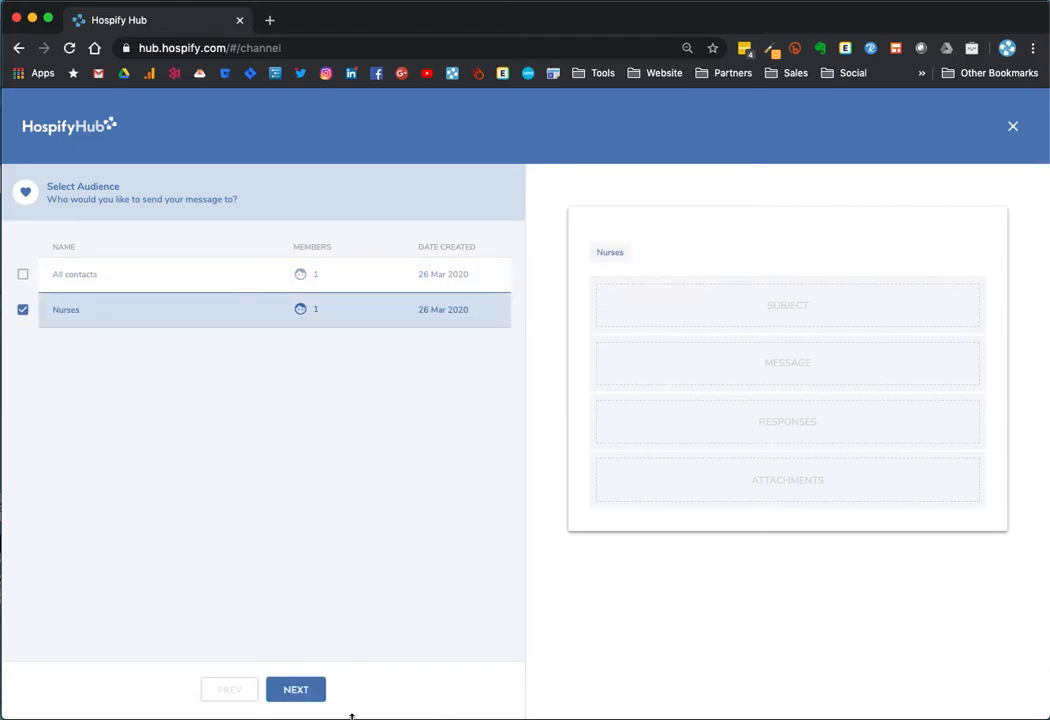
{"action": "left_click", "coordinate": [306, 692]}
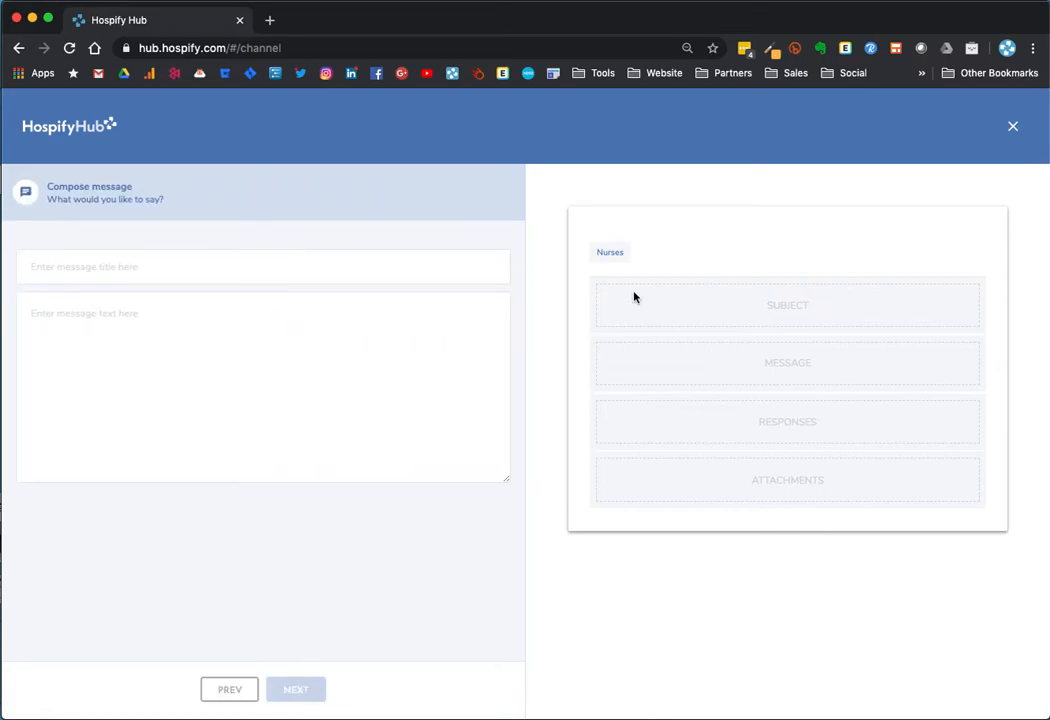
Step: Title the broadcast as the sender's test message, using their first name, enter the text "Calling all nurses", and continue to the message responses
{"action": "left_click", "coordinate": [145, 265]}
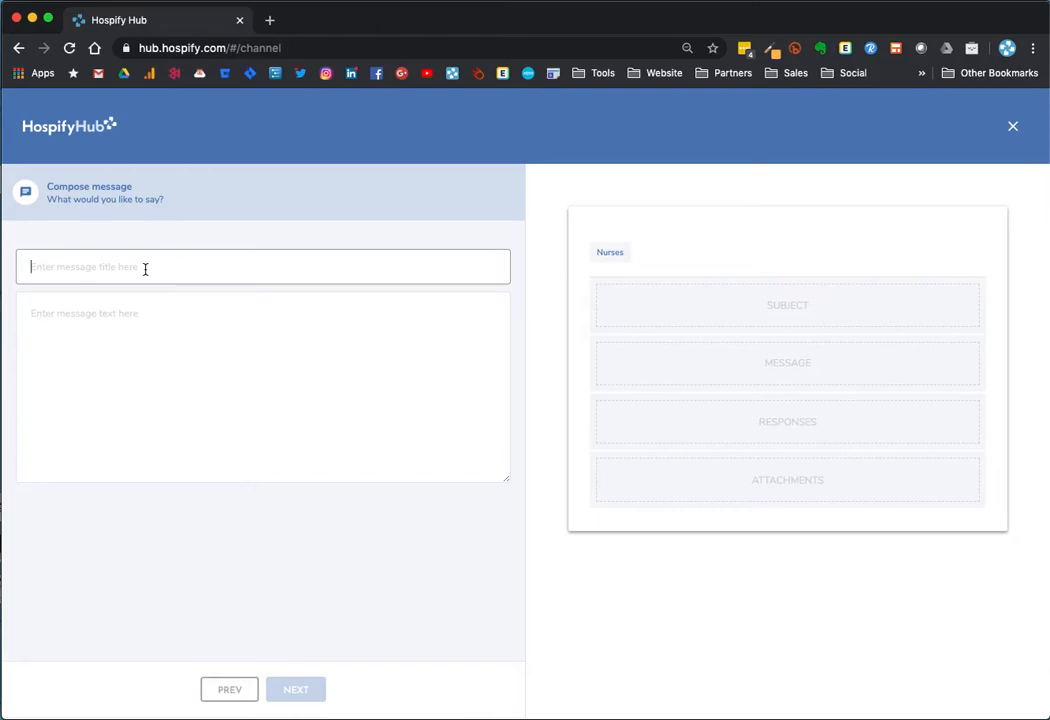
{"action": "type", "text": "Jim"}
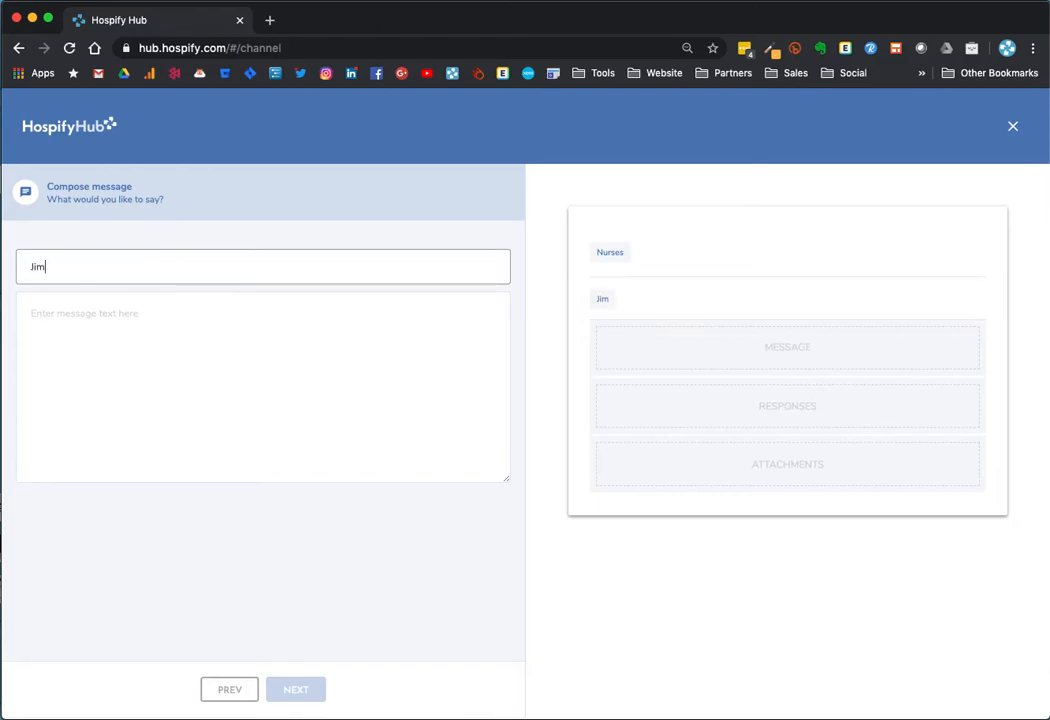
{"action": "type", "text": "'s test message"}
{"action": "left_click", "coordinate": [131, 318]}
{"action": "type", "text": "Calling"}
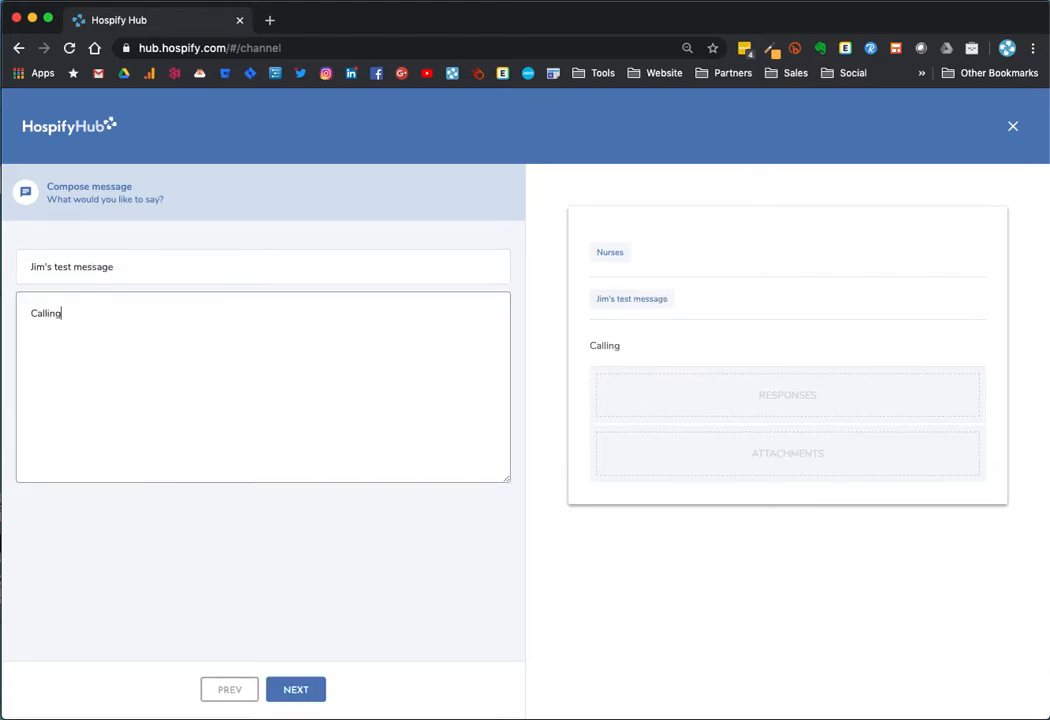
{"action": "type", "text": " all nurses"}
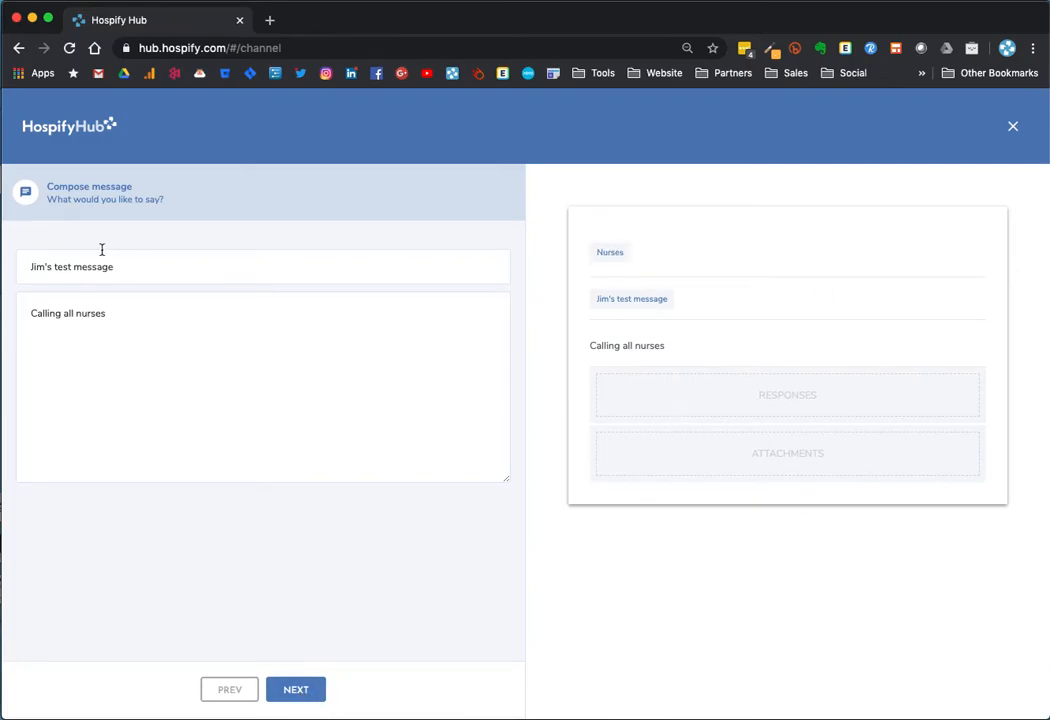
{"action": "left_click", "coordinate": [300, 689]}
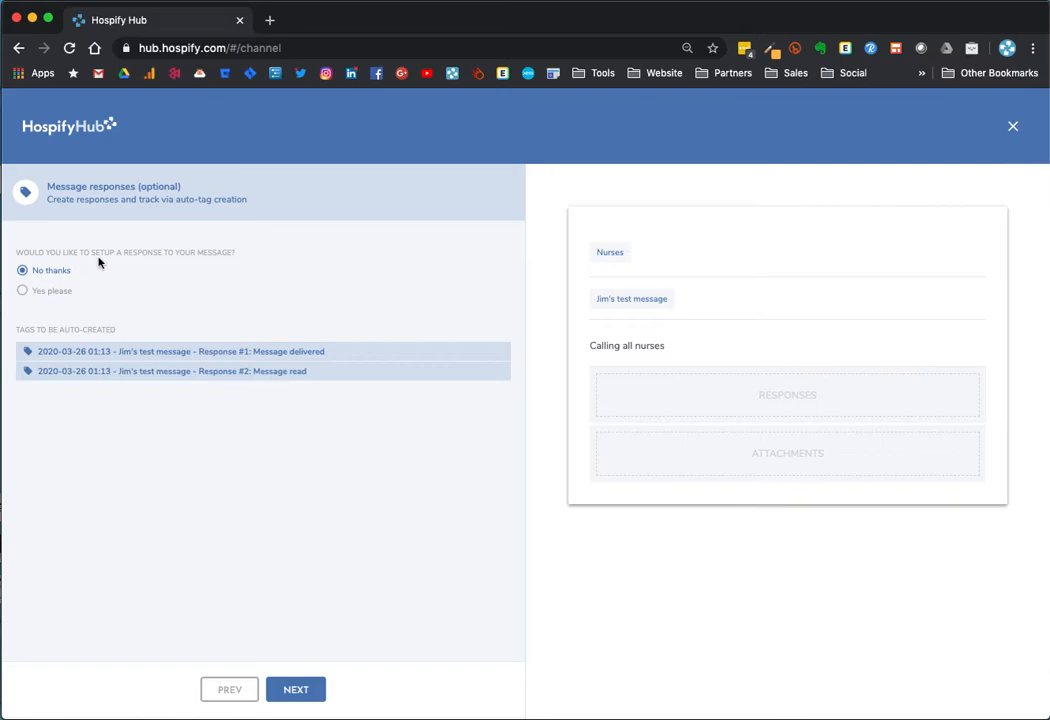
Step: Enable responses to the message and enter a first custom response reading "Hello" followed by the sender's first name
{"action": "left_click", "coordinate": [40, 293]}
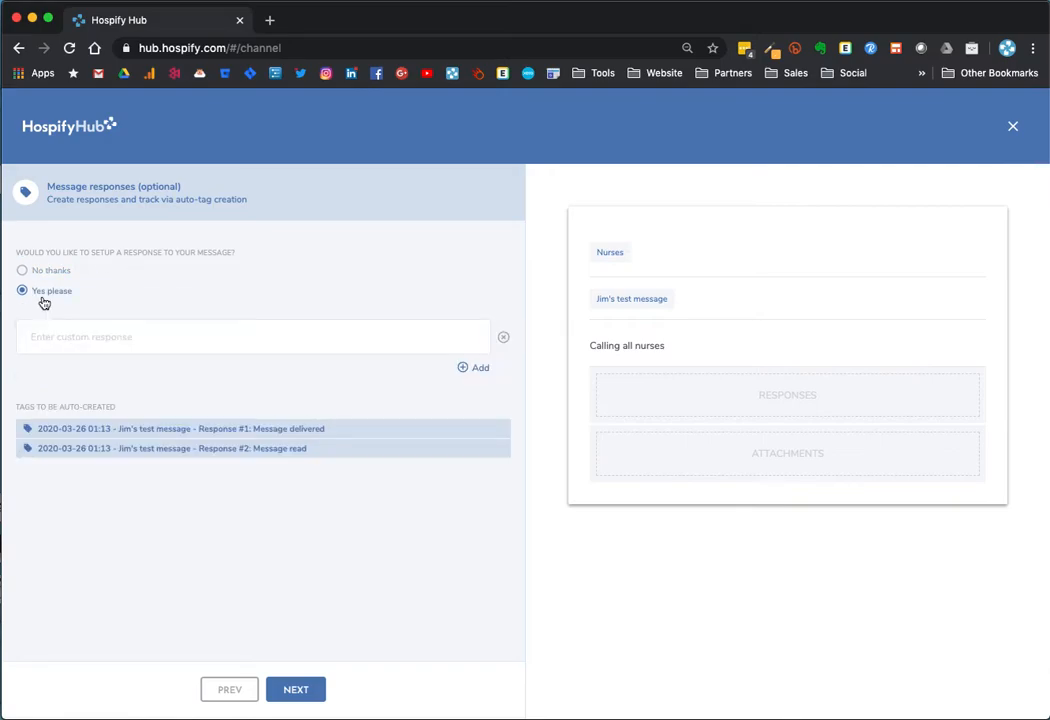
{"action": "left_click", "coordinate": [155, 338]}
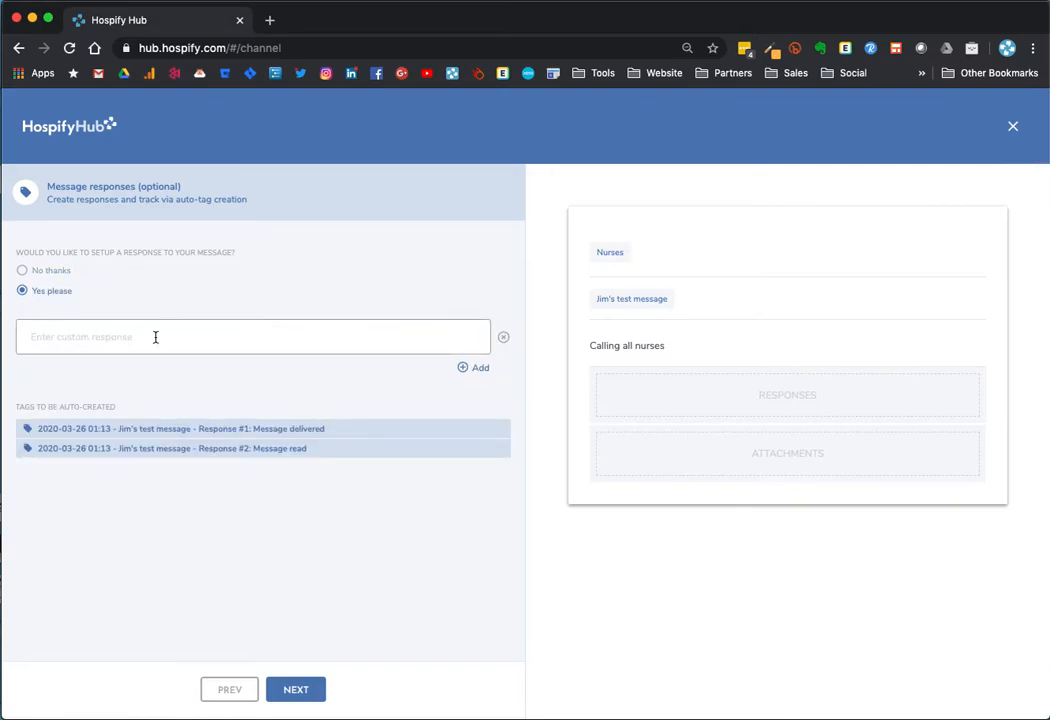
{"action": "type", "text": "Helo"}
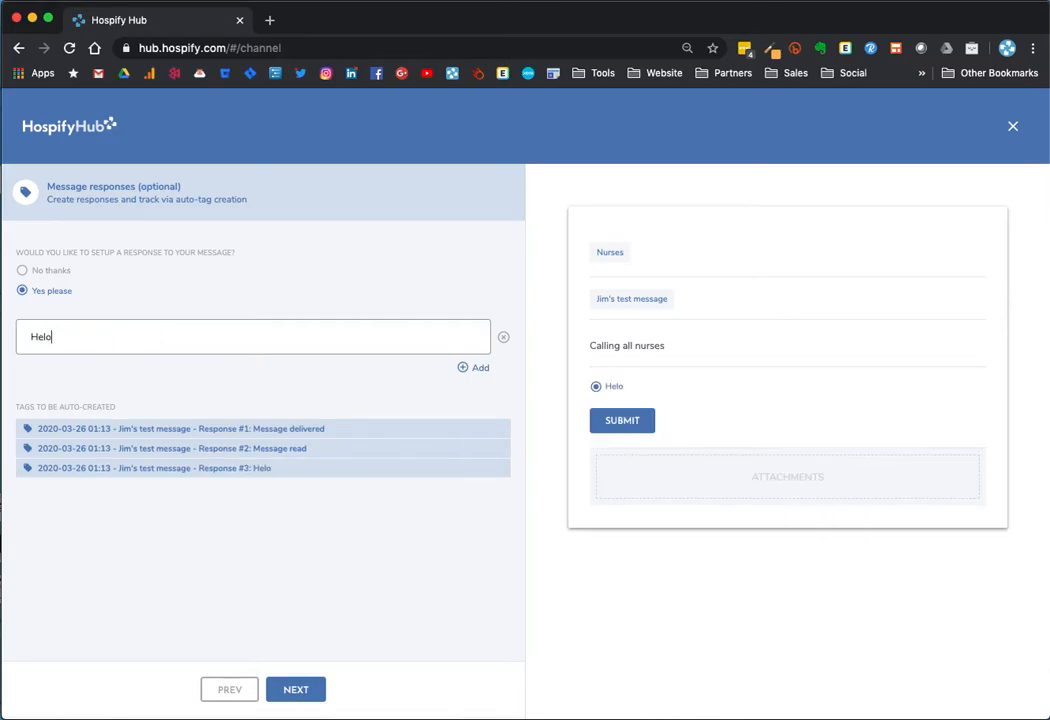
{"action": "key", "text": "BackSpace"}
{"action": "type", "text": "lo Jim"}
Step: Add a second custom response, "I'm not a nurse", keeping only two responses in the message
{"action": "left_click", "coordinate": [474, 368]}
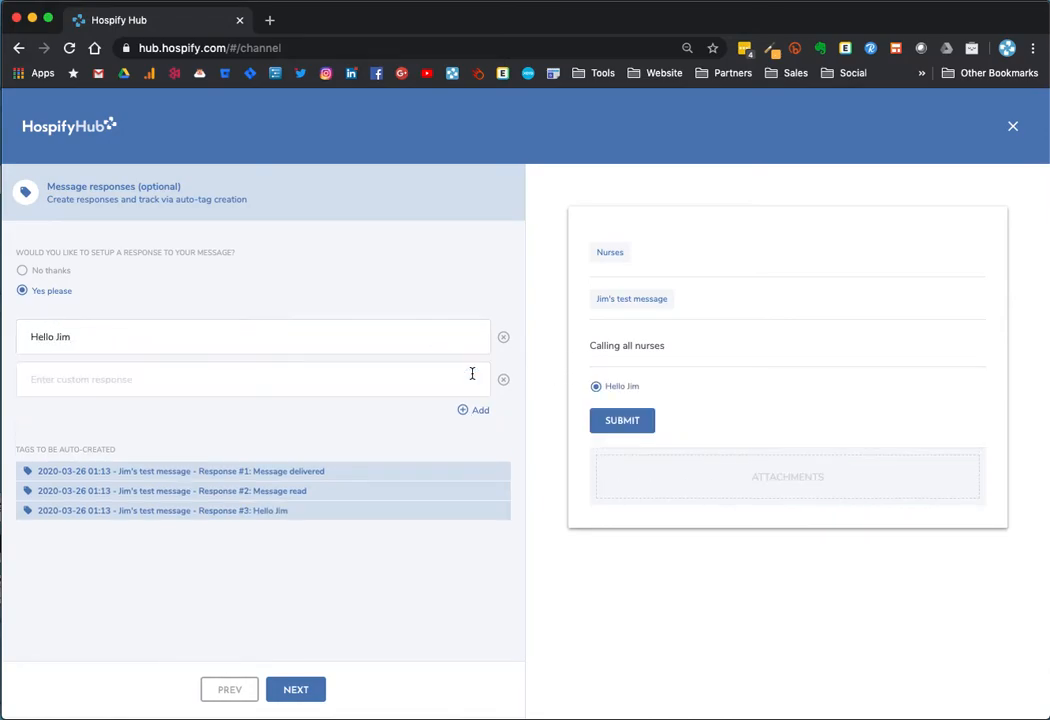
{"action": "left_click", "coordinate": [273, 380]}
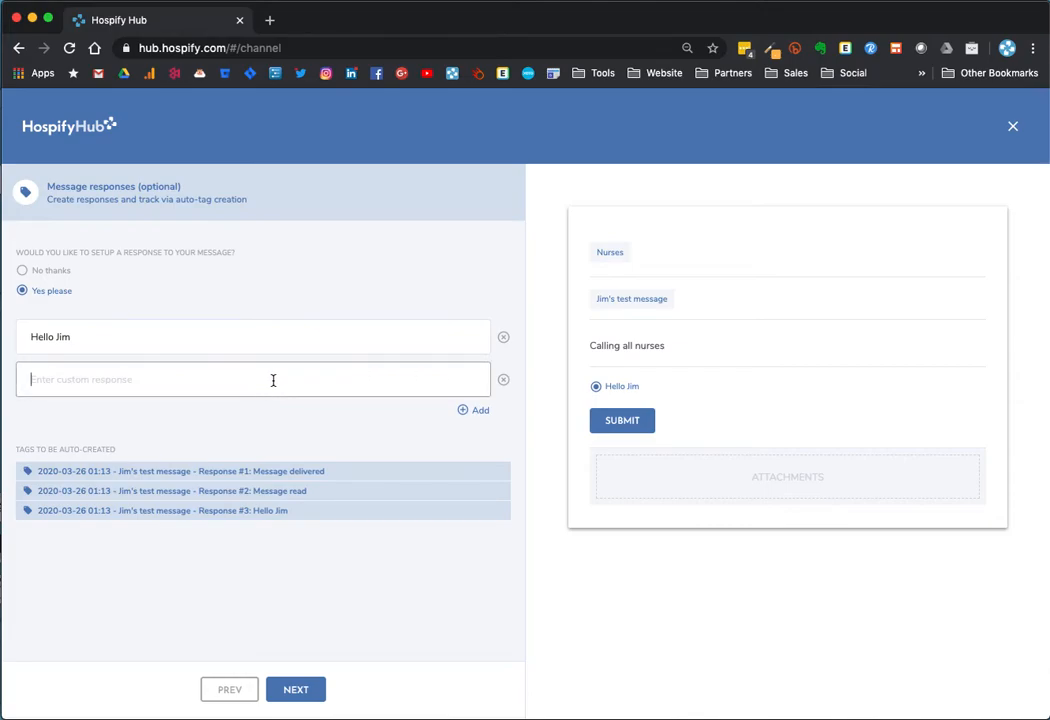
{"action": "type", "text": "I'm not a"}
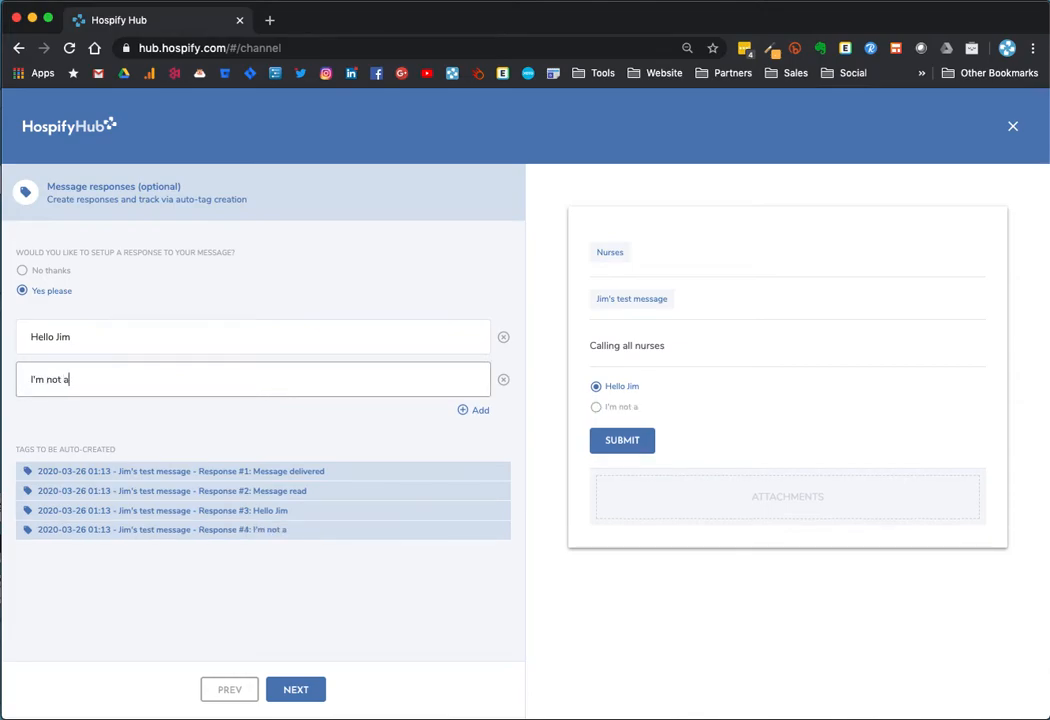
{"action": "type", "text": " nurse"}
{"action": "left_click", "coordinate": [477, 412]}
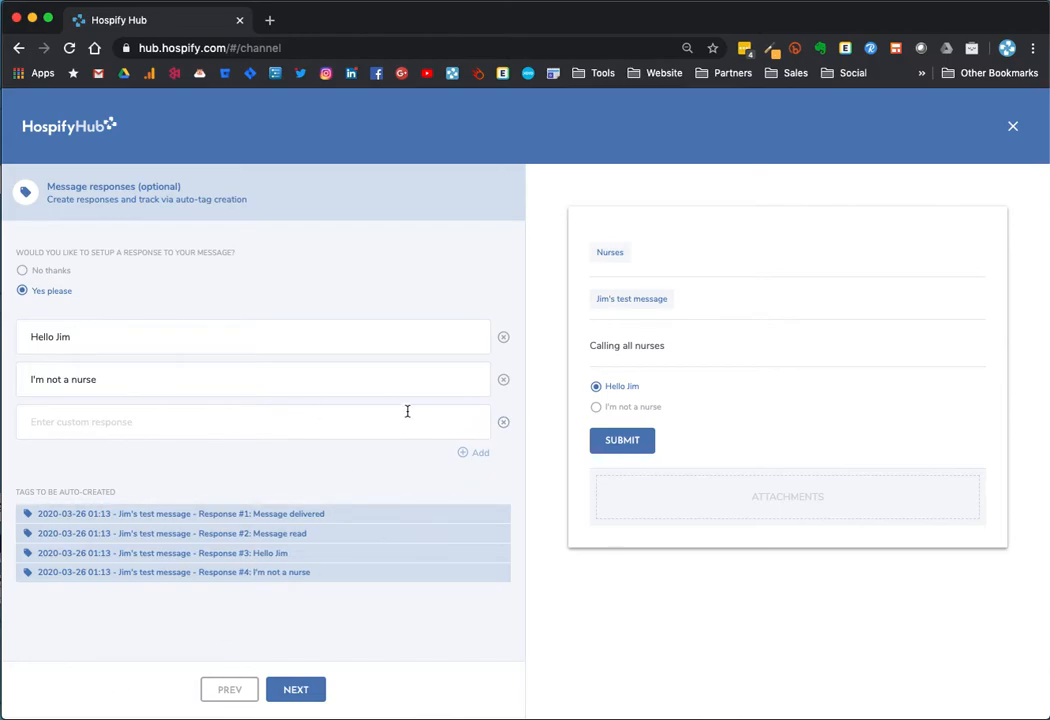
{"action": "left_click", "coordinate": [502, 424]}
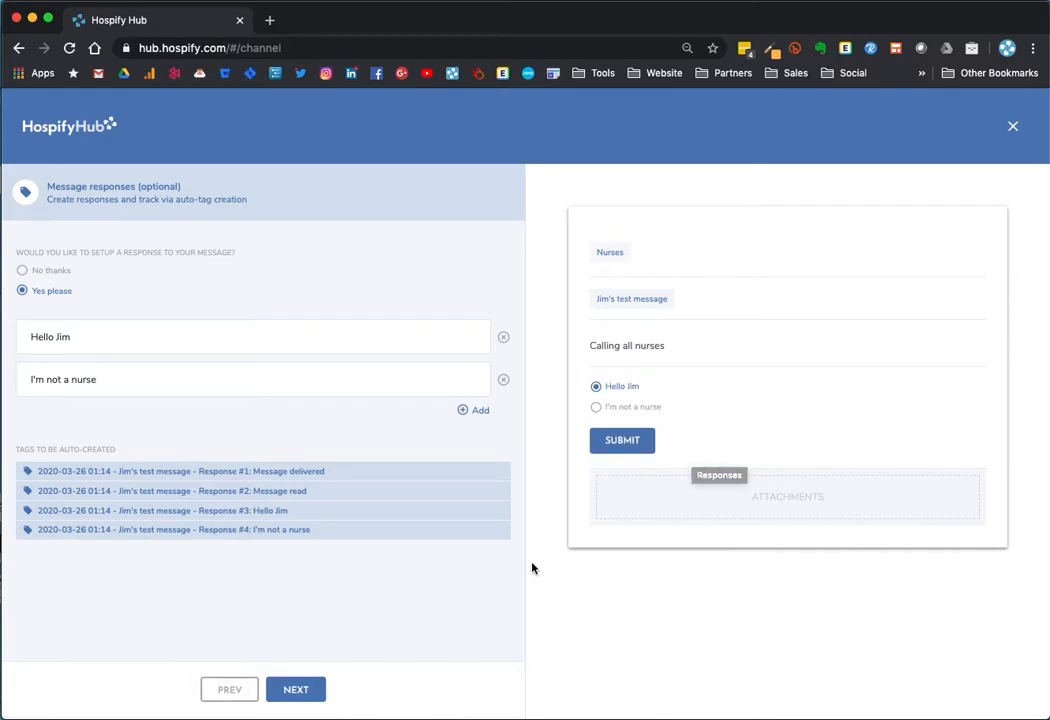
Step: Attach camel pic.jpg to the message and send the broadcast to the Nurses audience
{"action": "left_click", "coordinate": [293, 692]}
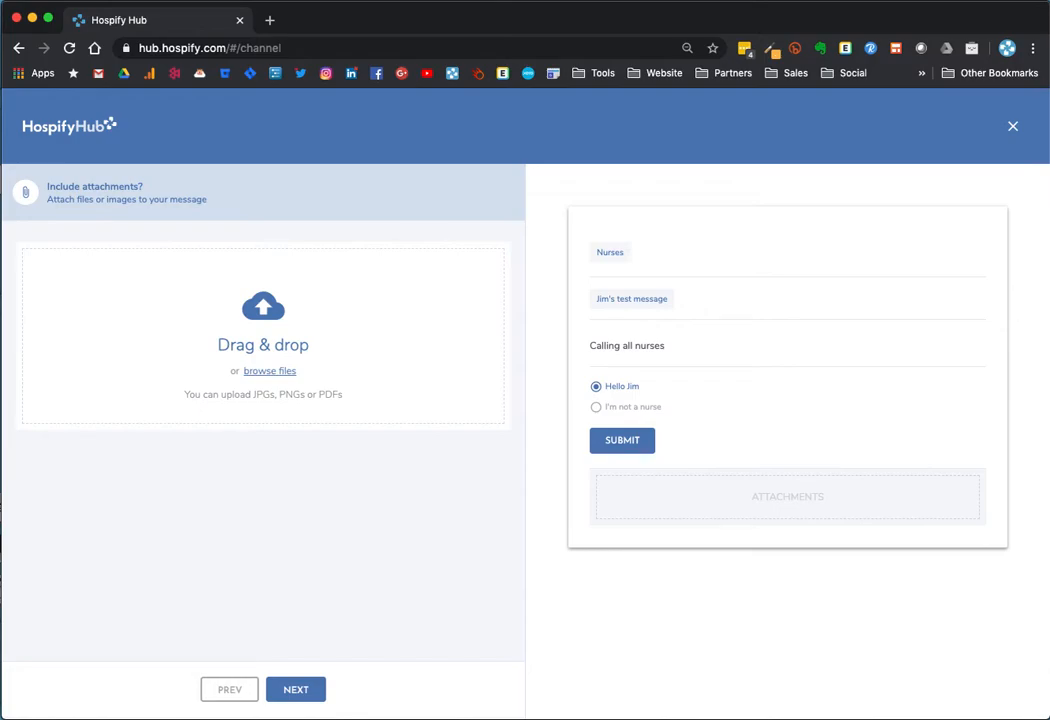
{"action": "left_click_drag", "start_coordinate": [560, 640], "coordinate": [204, 335]}
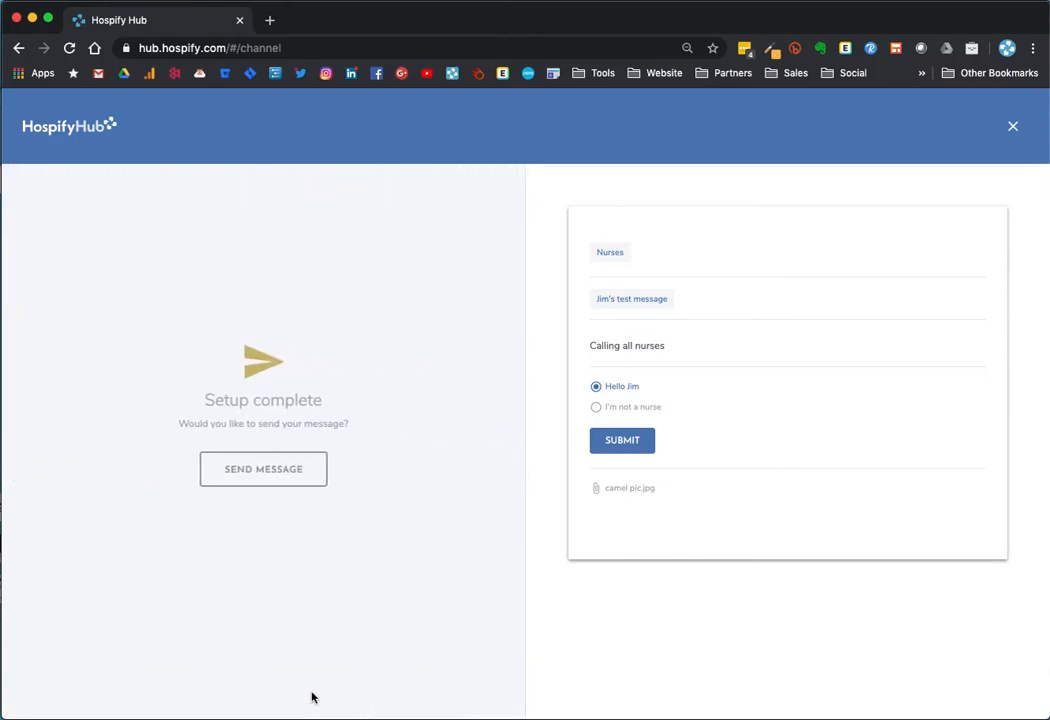
{"action": "left_click", "coordinate": [230, 473]}
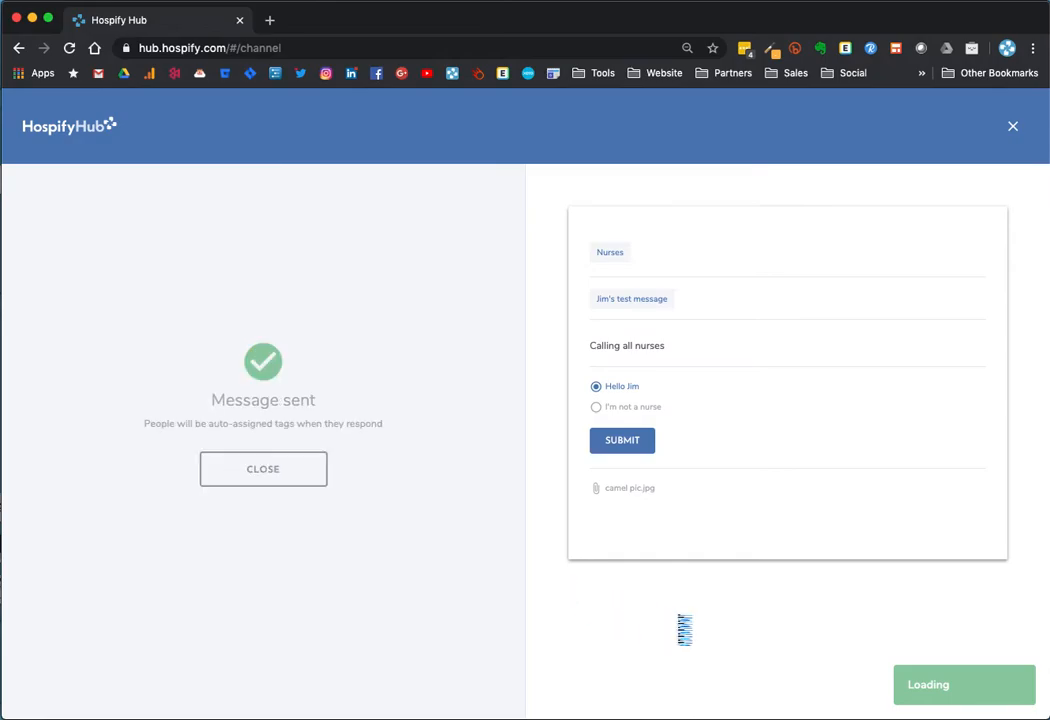
{"action": "left_click", "coordinate": [286, 482]}
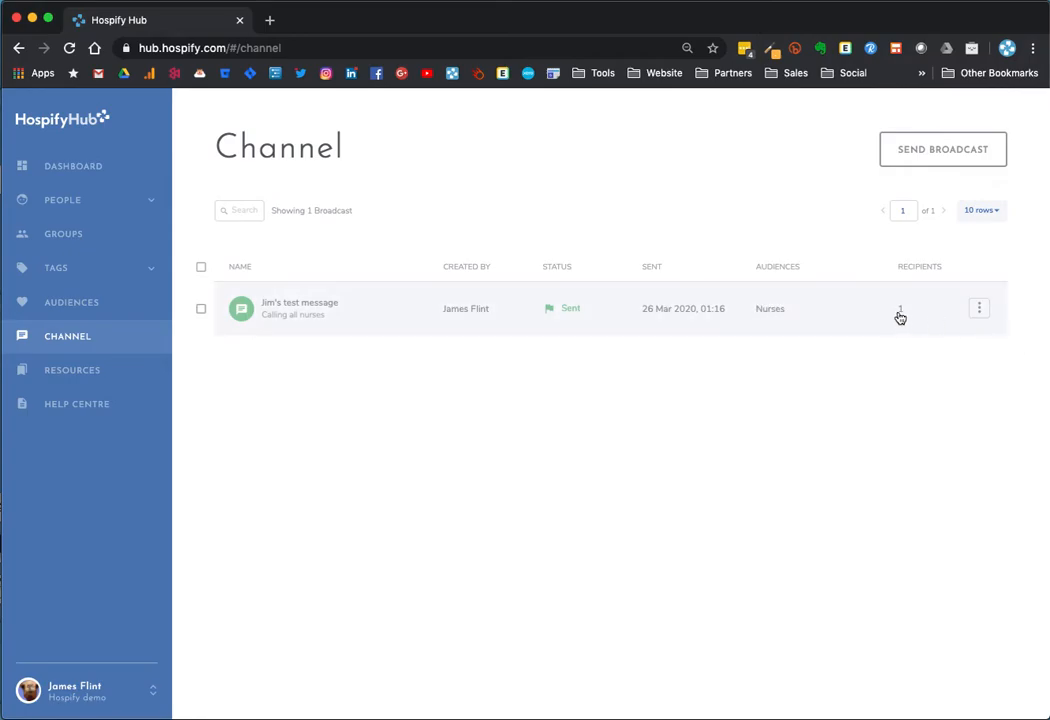
Step: Review the content of the sent broadcast and return to the channel list
{"action": "left_click", "coordinate": [979, 311]}
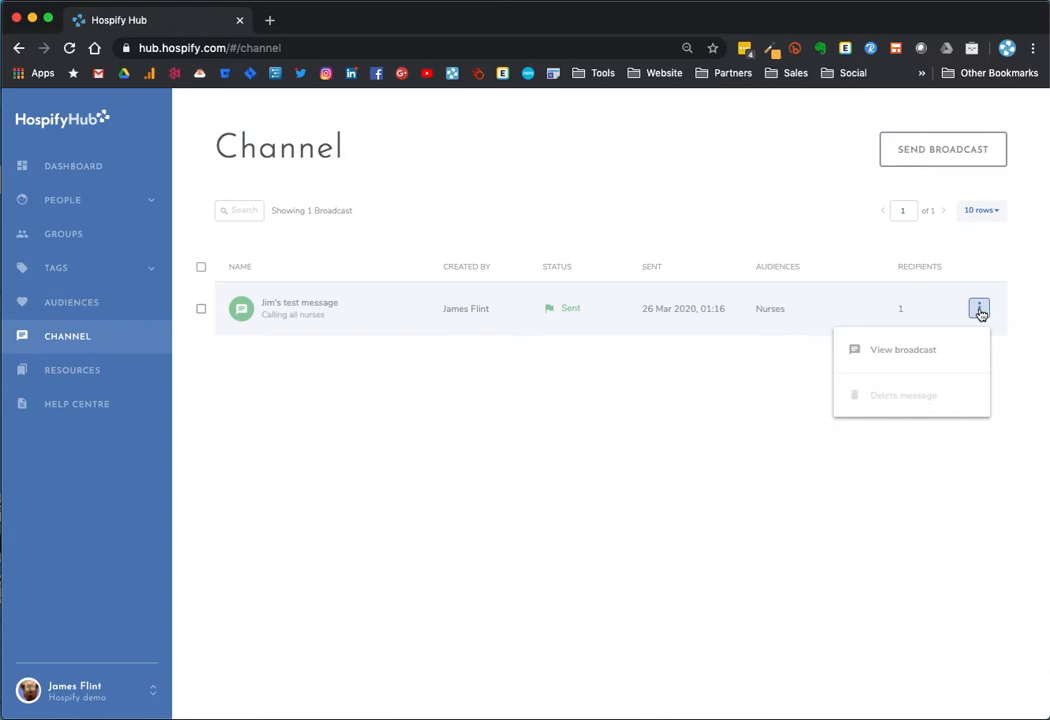
{"action": "left_click", "coordinate": [923, 350]}
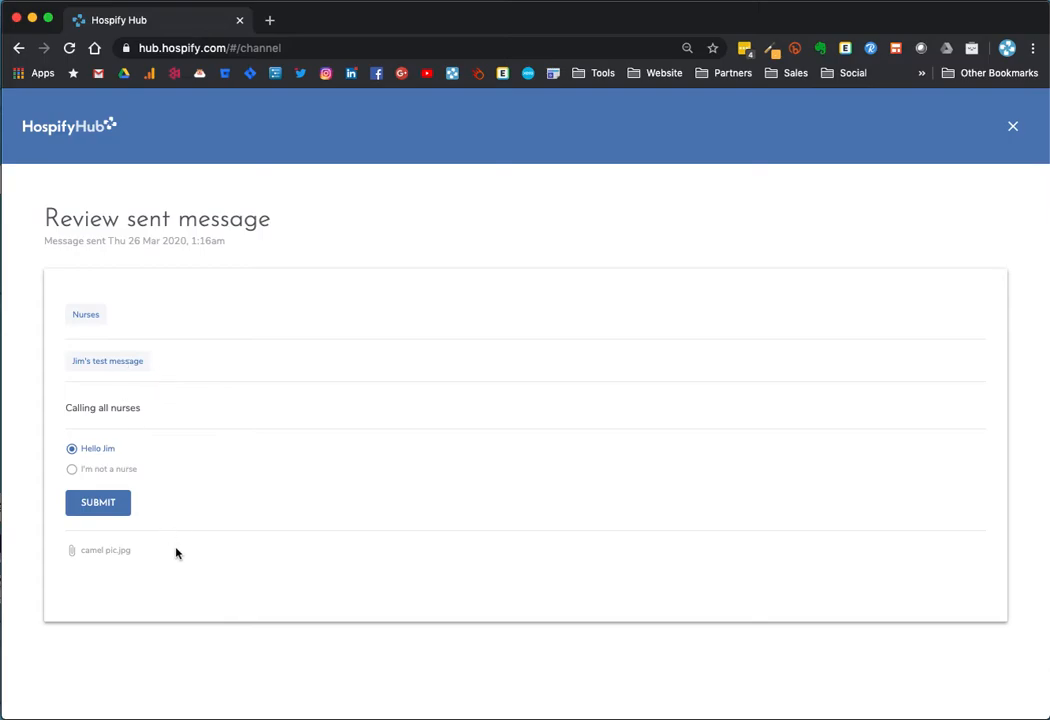
{"action": "left_click", "coordinate": [1012, 128]}
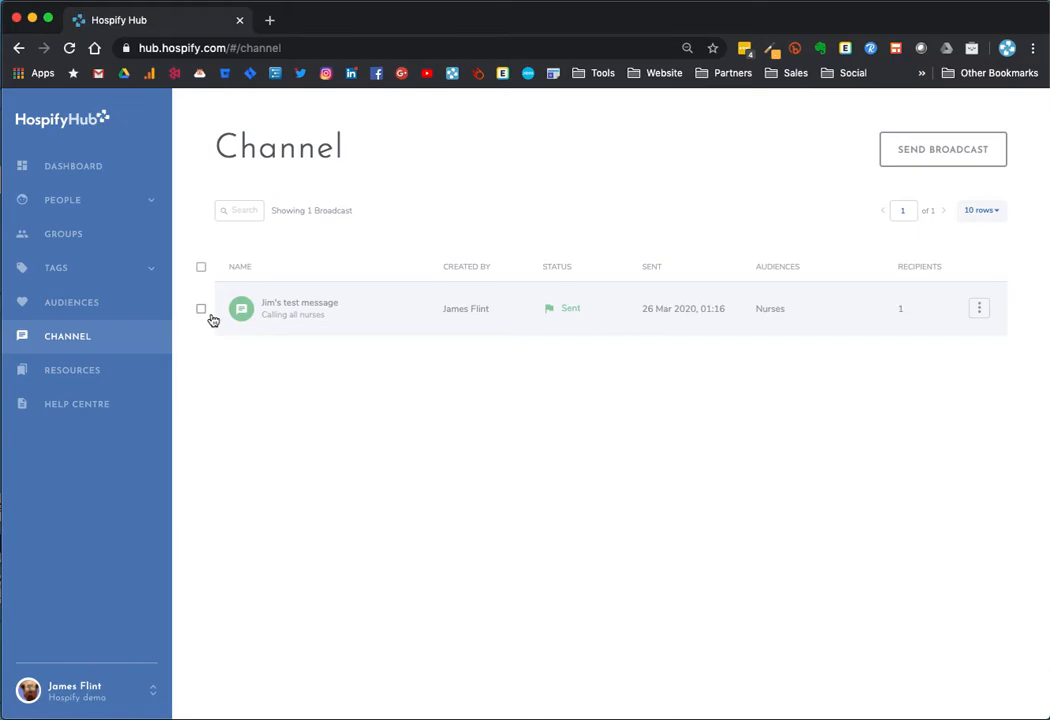
Step: Examine the auto-created message response tags and check the CSV options for assigning tags under My tags
{"action": "left_click", "coordinate": [58, 270]}
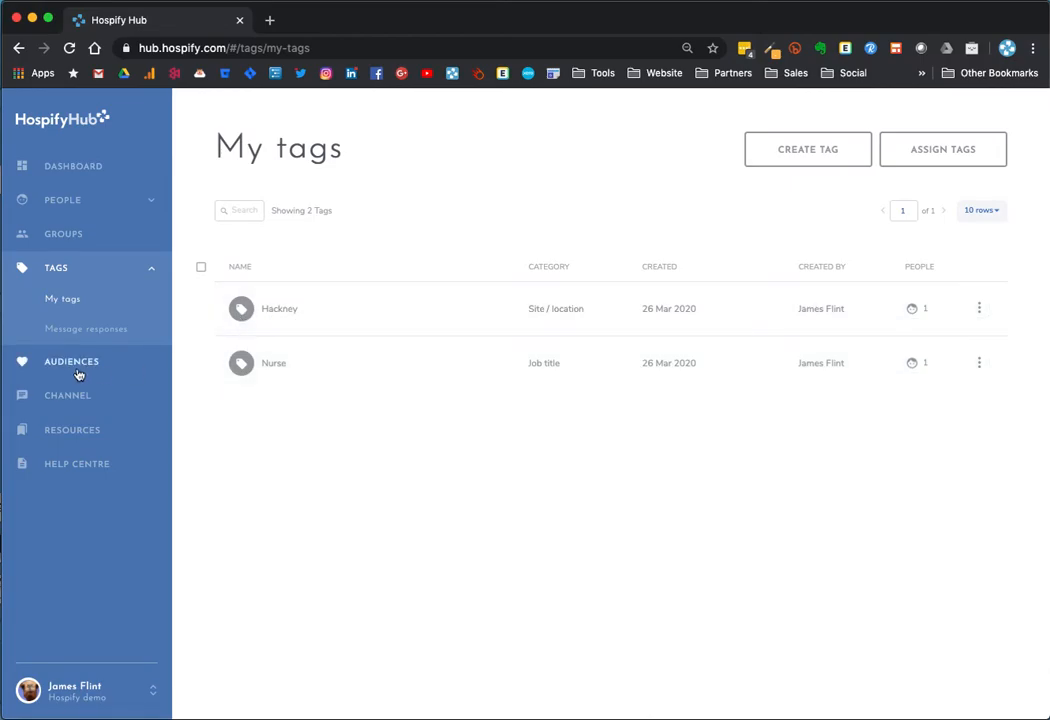
{"action": "left_click", "coordinate": [96, 331]}
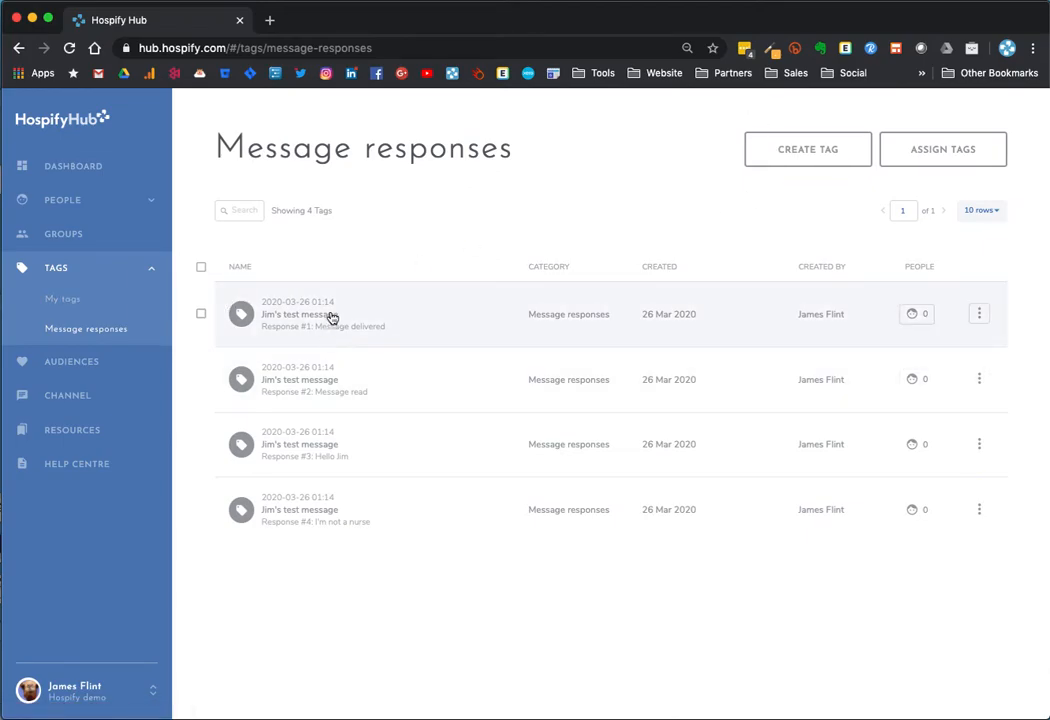
{"action": "left_click", "coordinate": [940, 157]}
{"action": "left_click", "coordinate": [84, 302]}
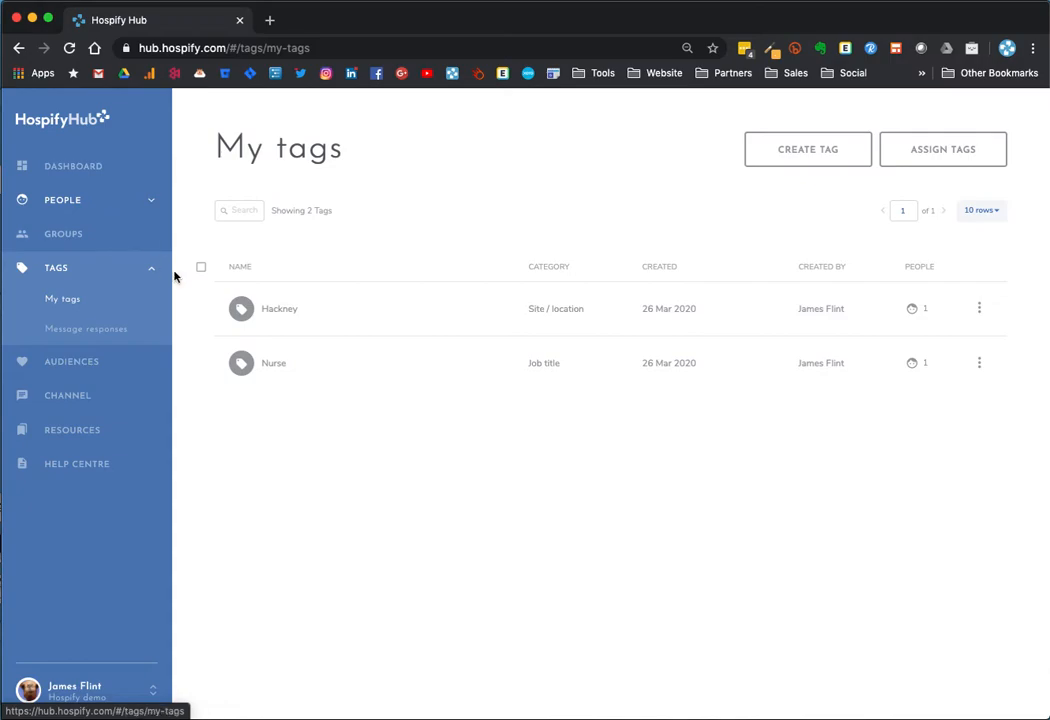
{"action": "left_click", "coordinate": [966, 153]}
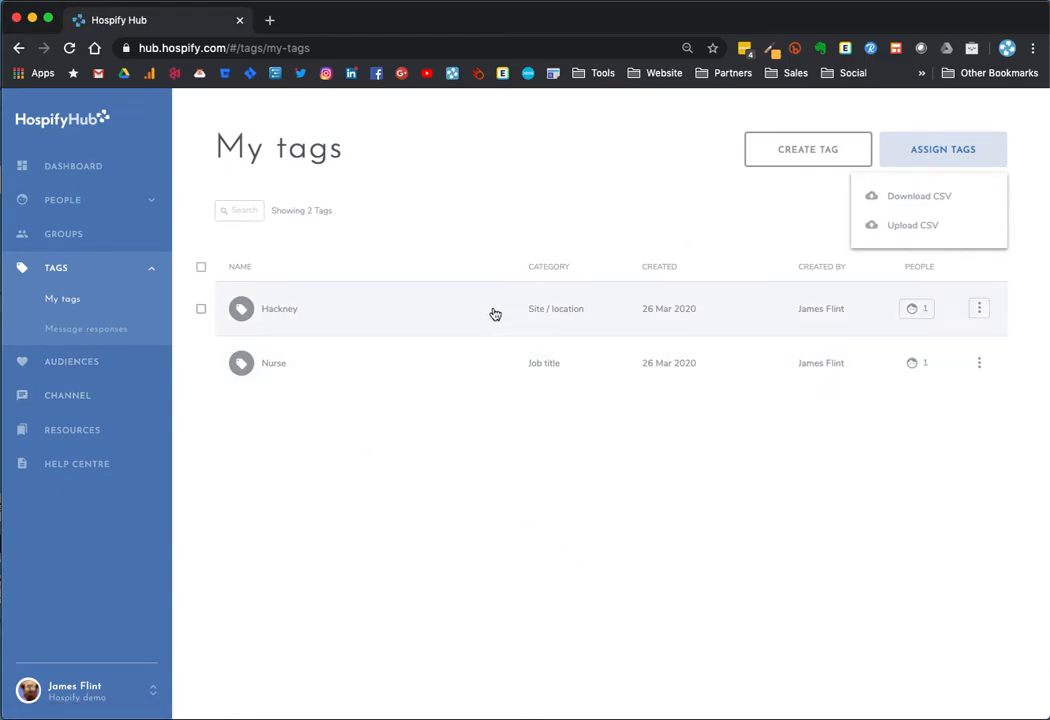
Step: Check which contacts have the test message's "Message delivered" response tag, and return to the dashboard overview
{"action": "left_click", "coordinate": [77, 335]}
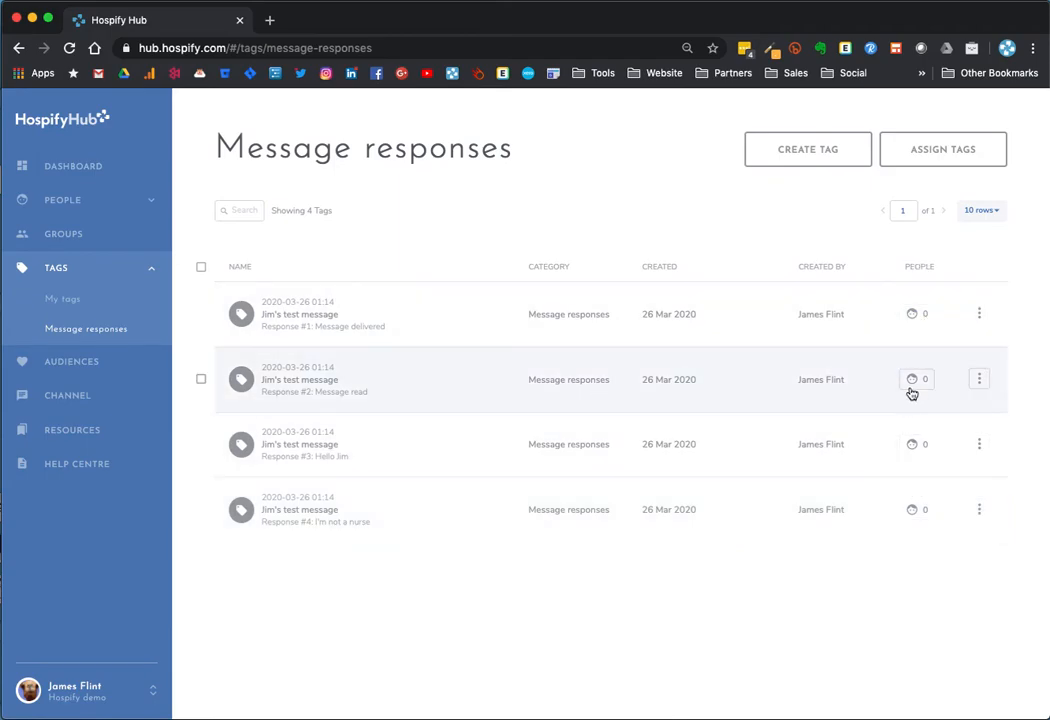
{"action": "left_click", "coordinate": [922, 315]}
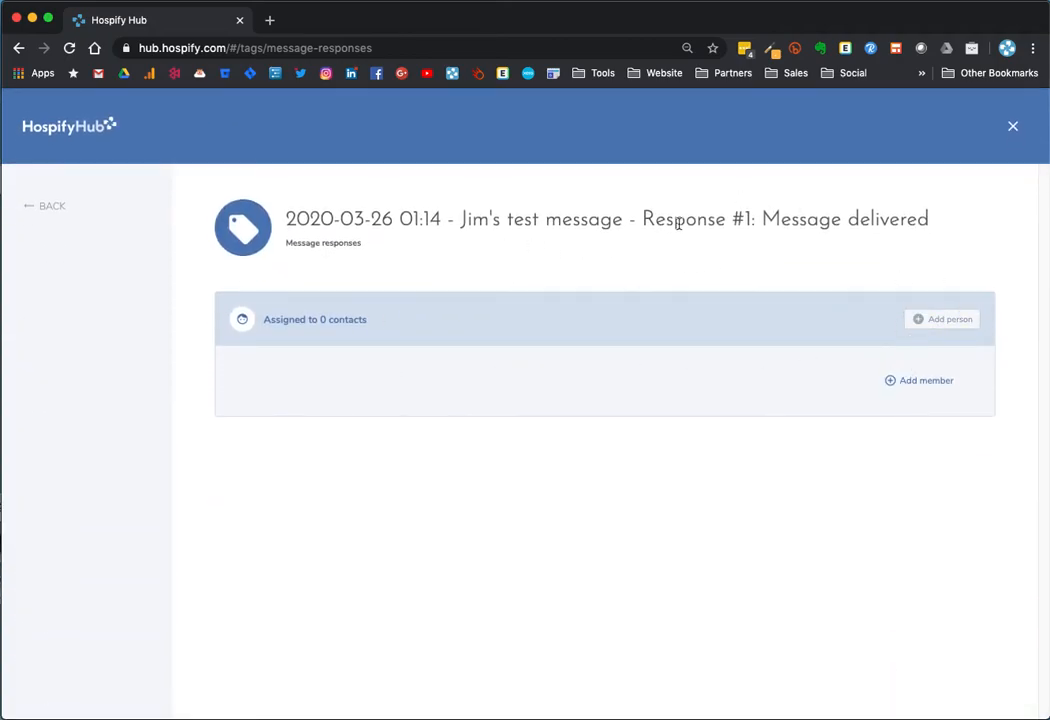
{"action": "left_click", "coordinate": [48, 206]}
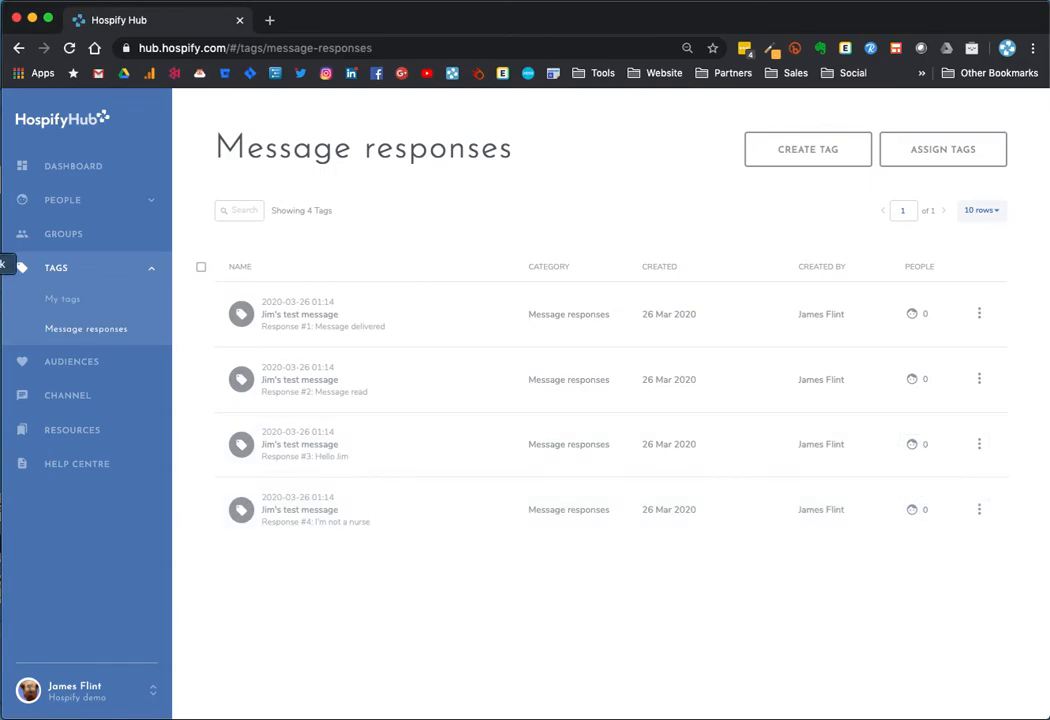
{"action": "left_click", "coordinate": [70, 166]}
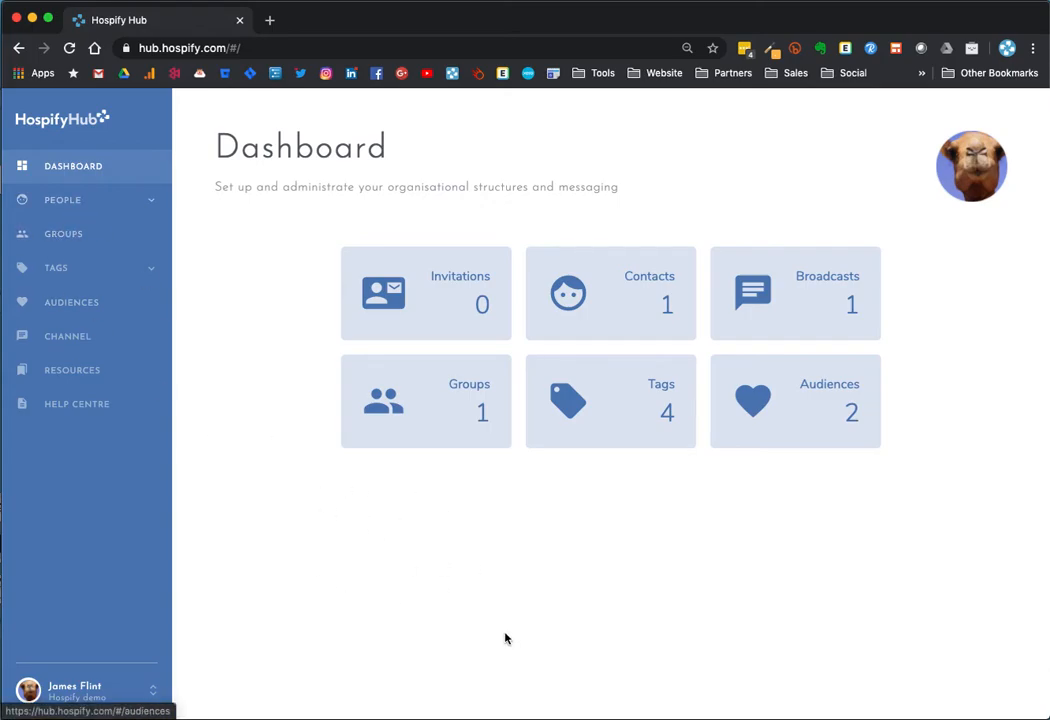
Step: Start a new audience named "nurses antibiotic followup" that includes contacts with the Nurse tag
{"action": "left_click", "coordinate": [96, 310]}
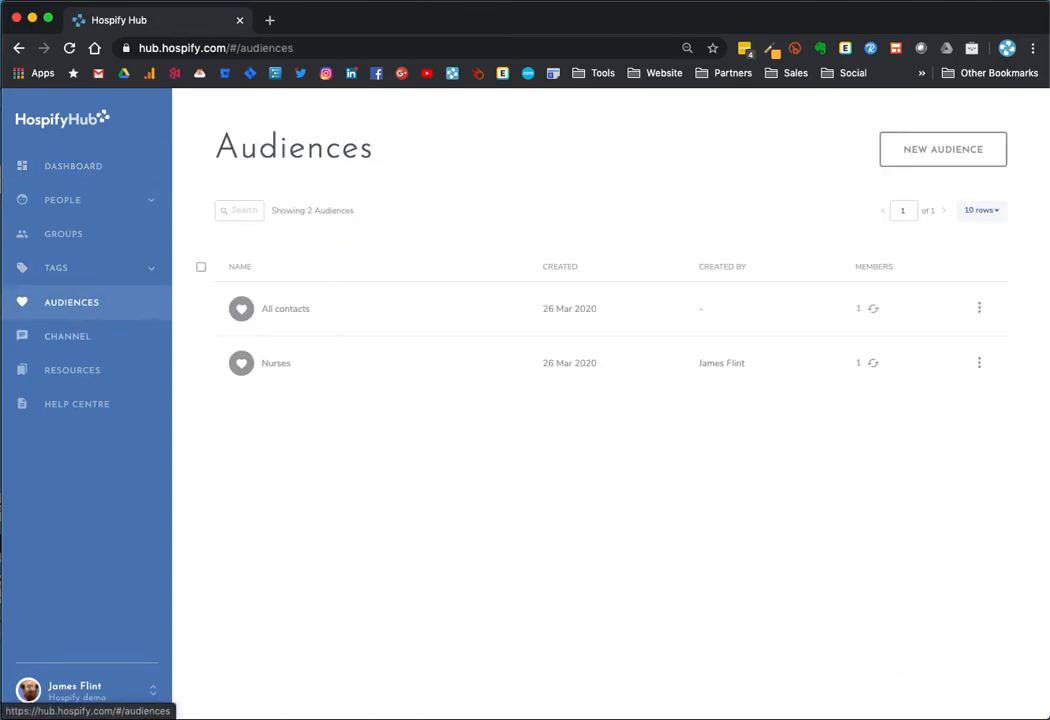
{"action": "left_click", "coordinate": [962, 153]}
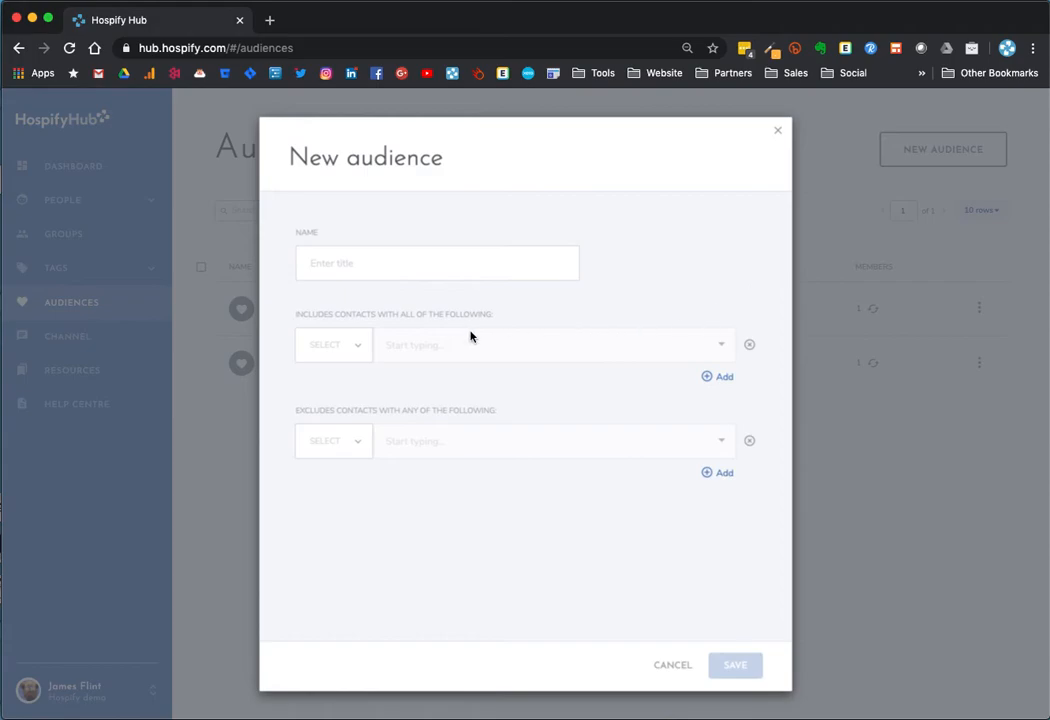
{"action": "left_click", "coordinate": [356, 266]}
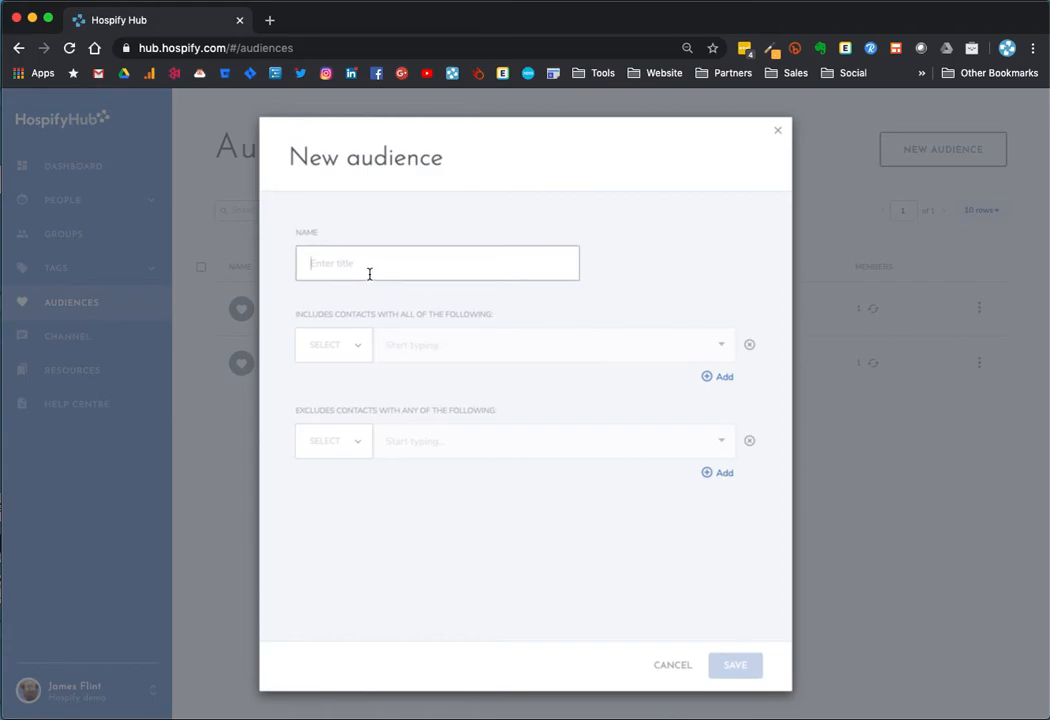
{"action": "type", "text": "nurses"}
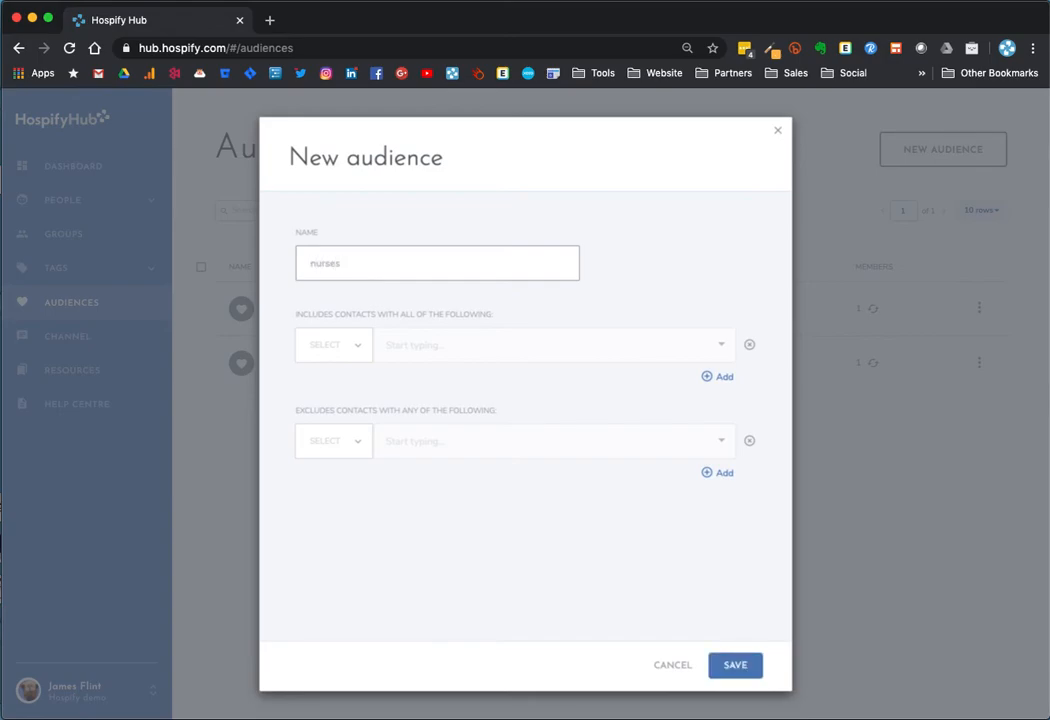
{"action": "type", "text": " antibiotic followup"}
{"action": "left_click", "coordinate": [336, 350]}
{"action": "left_click", "coordinate": [330, 409]}
{"action": "left_click", "coordinate": [422, 345]}
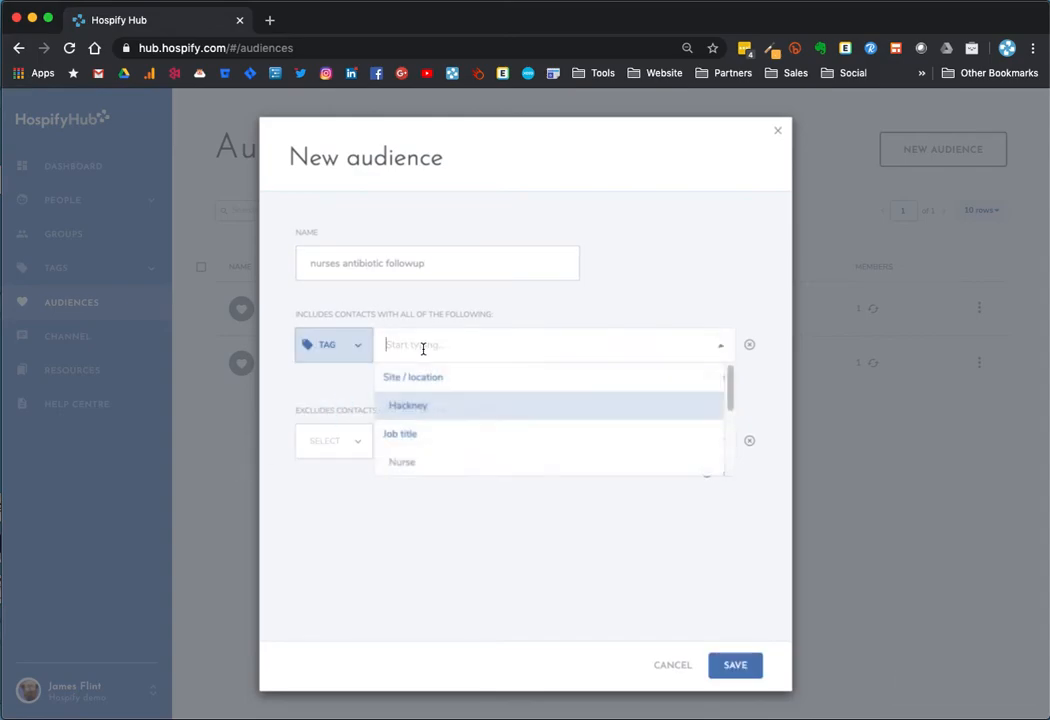
{"action": "left_click", "coordinate": [439, 462]}
Step: Try excluding contacts tagged with the test message's Response #3 from the new audience, and discard the audience without saving
{"action": "left_click", "coordinate": [342, 452]}
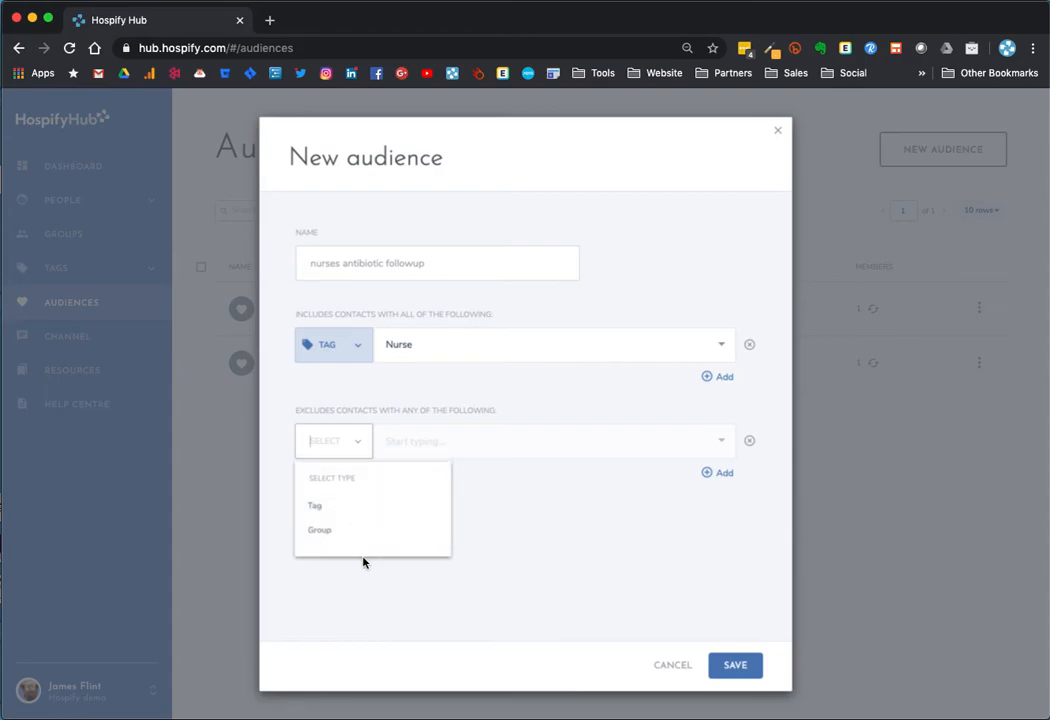
{"action": "left_click", "coordinate": [340, 508]}
{"action": "left_click", "coordinate": [721, 441]}
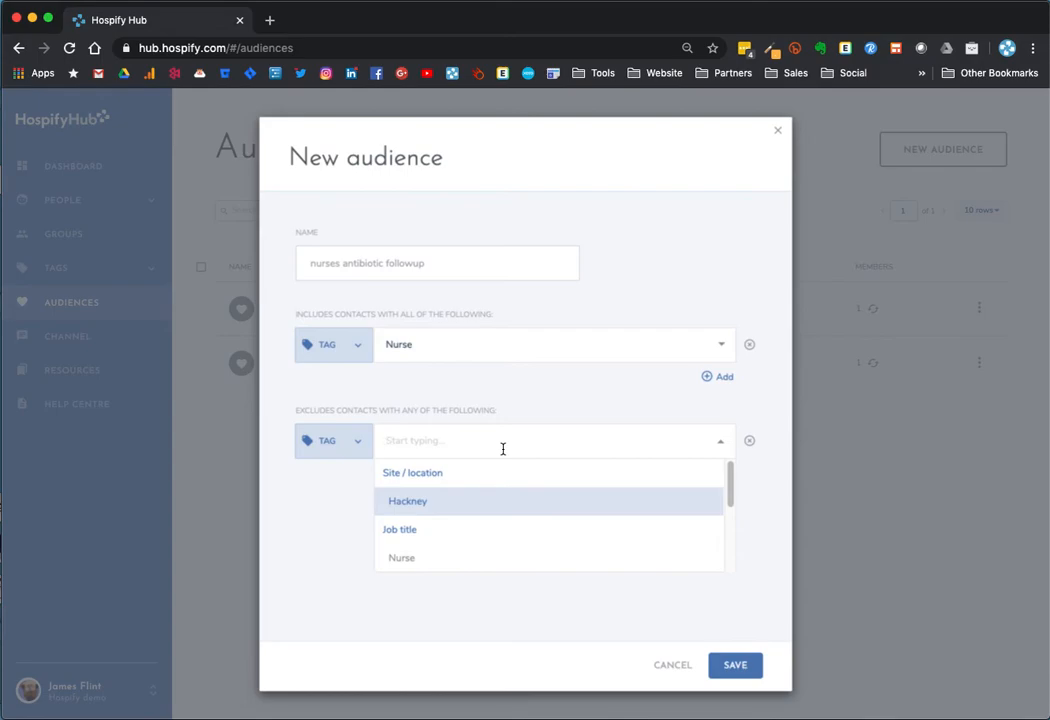
{"action": "type", "text": "he"}
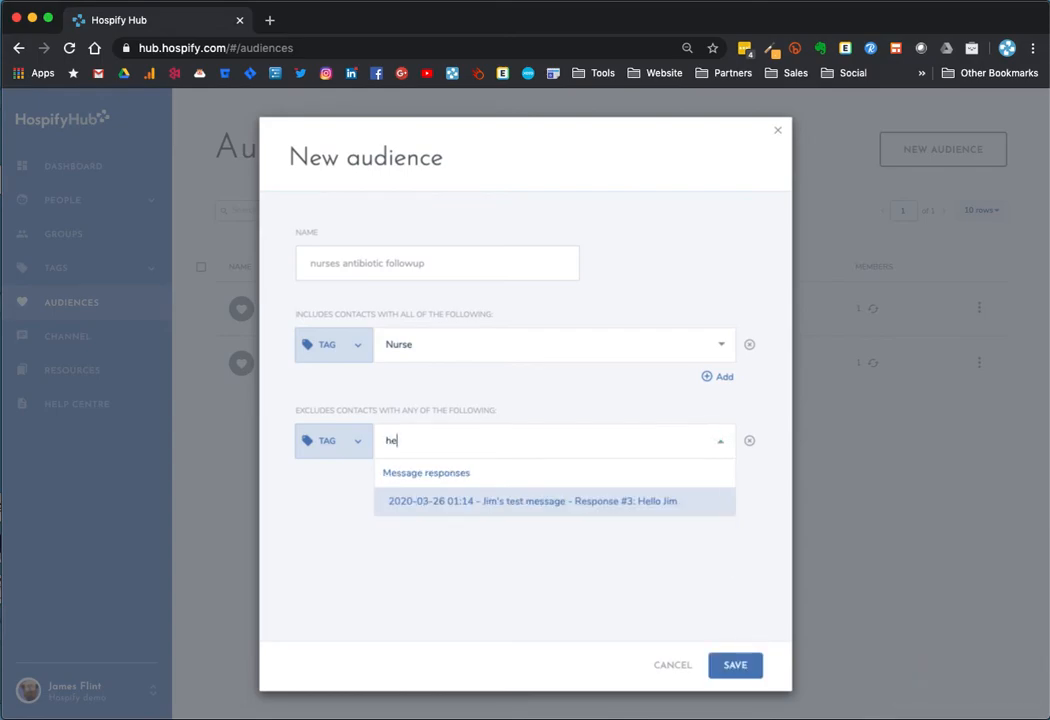
{"action": "left_click", "coordinate": [613, 501]}
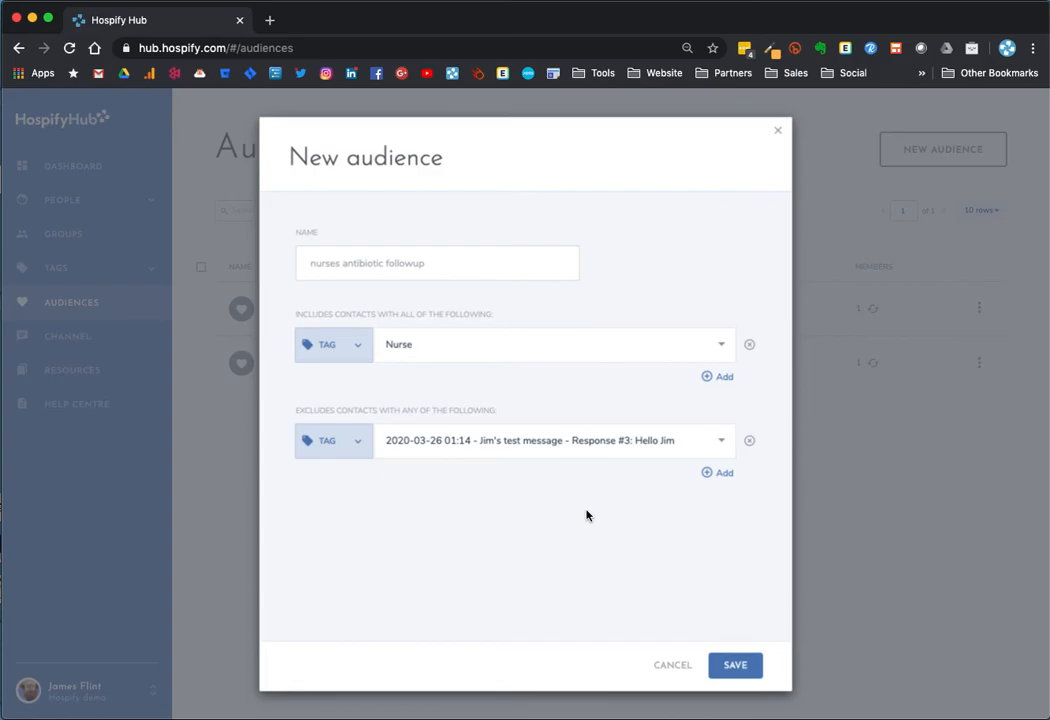
{"action": "left_click", "coordinate": [674, 666]}
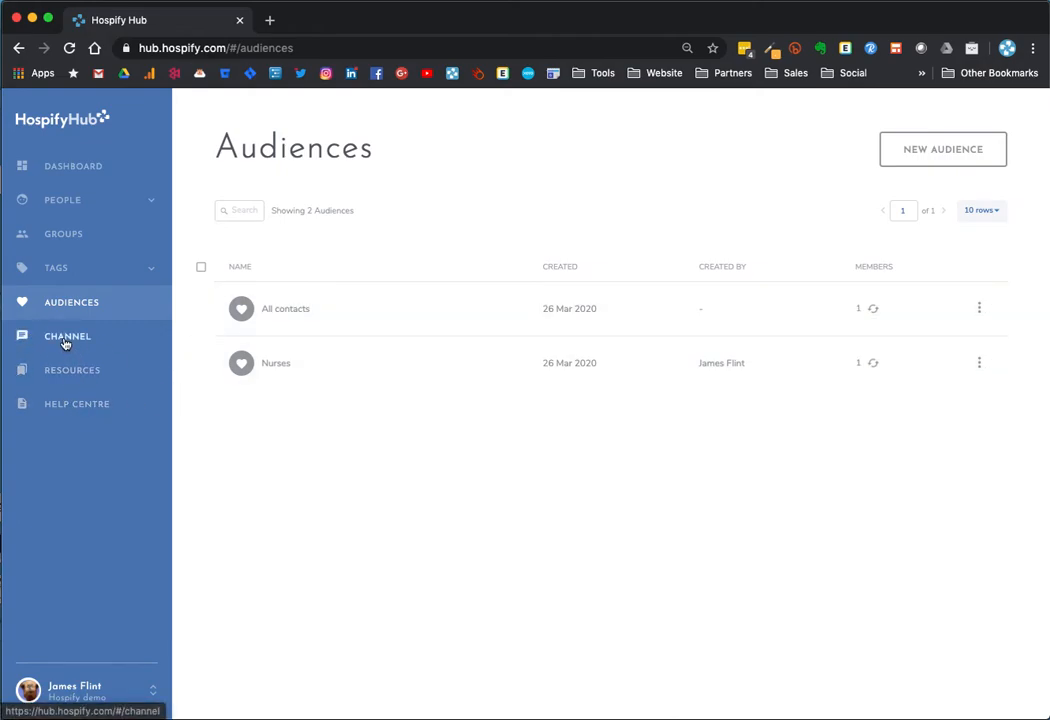
Step: View the My tags list and the people invitations
{"action": "left_click", "coordinate": [70, 272]}
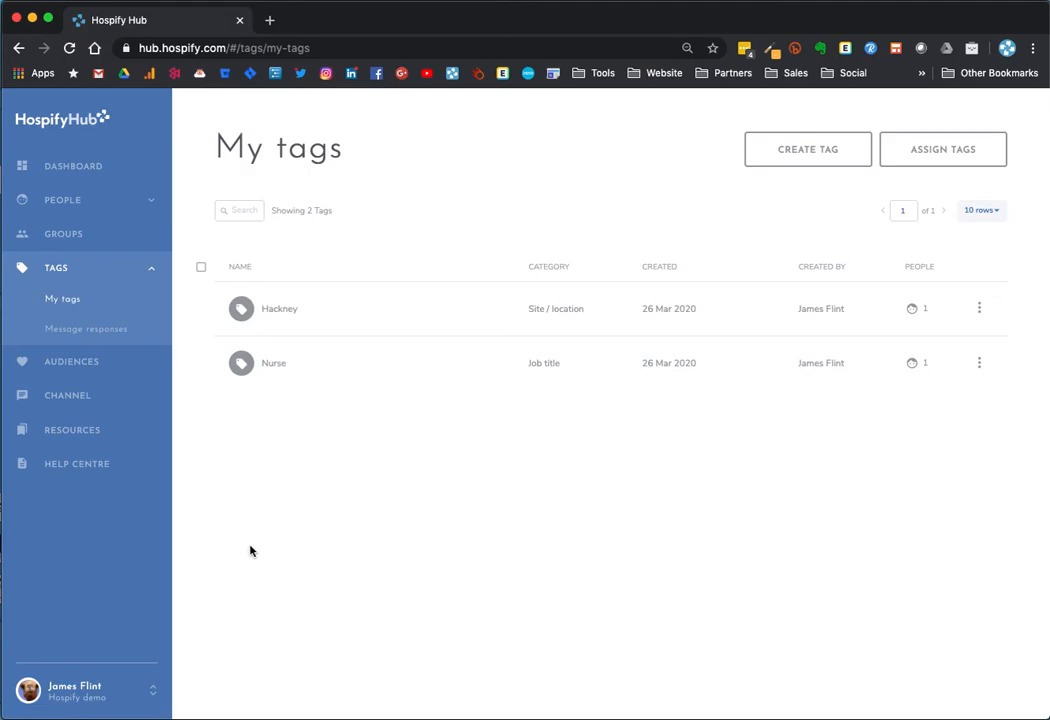
{"action": "left_click", "coordinate": [91, 204]}
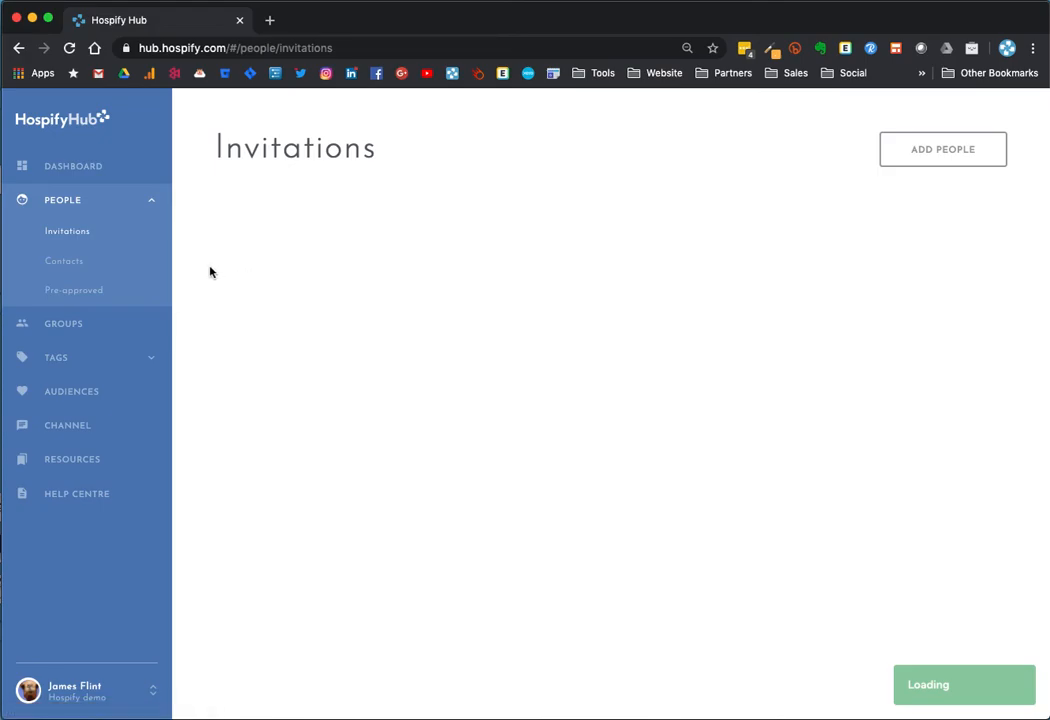
Step: Remove web app access from the only person in the Contacts list
{"action": "left_click", "coordinate": [66, 261]}
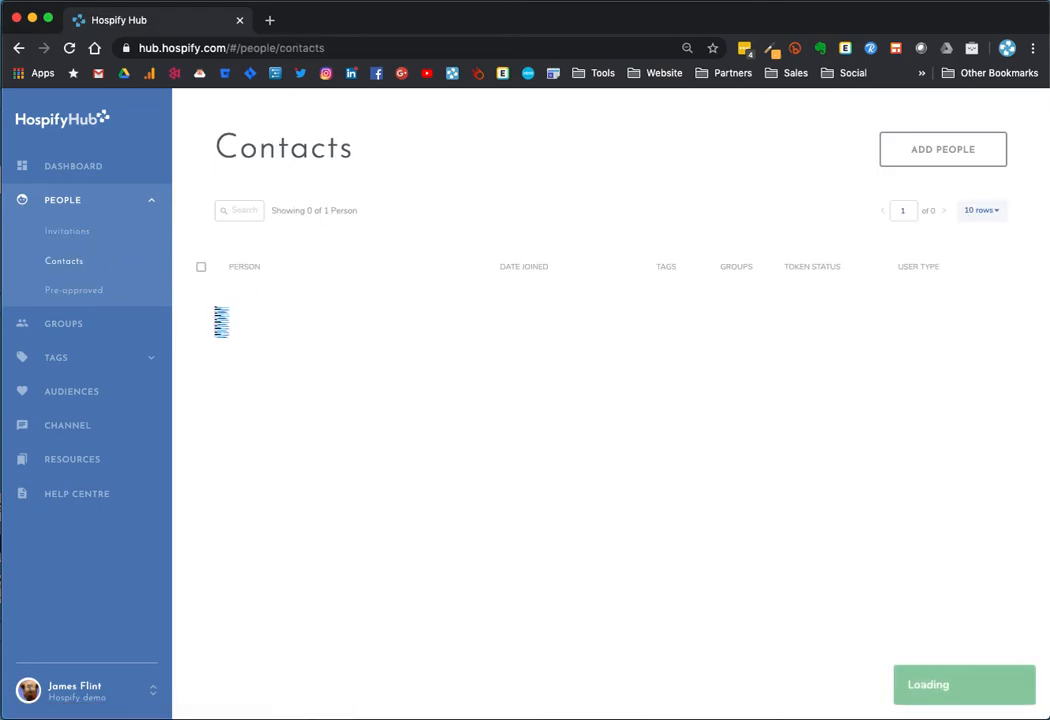
{"action": "left_click", "coordinate": [201, 308]}
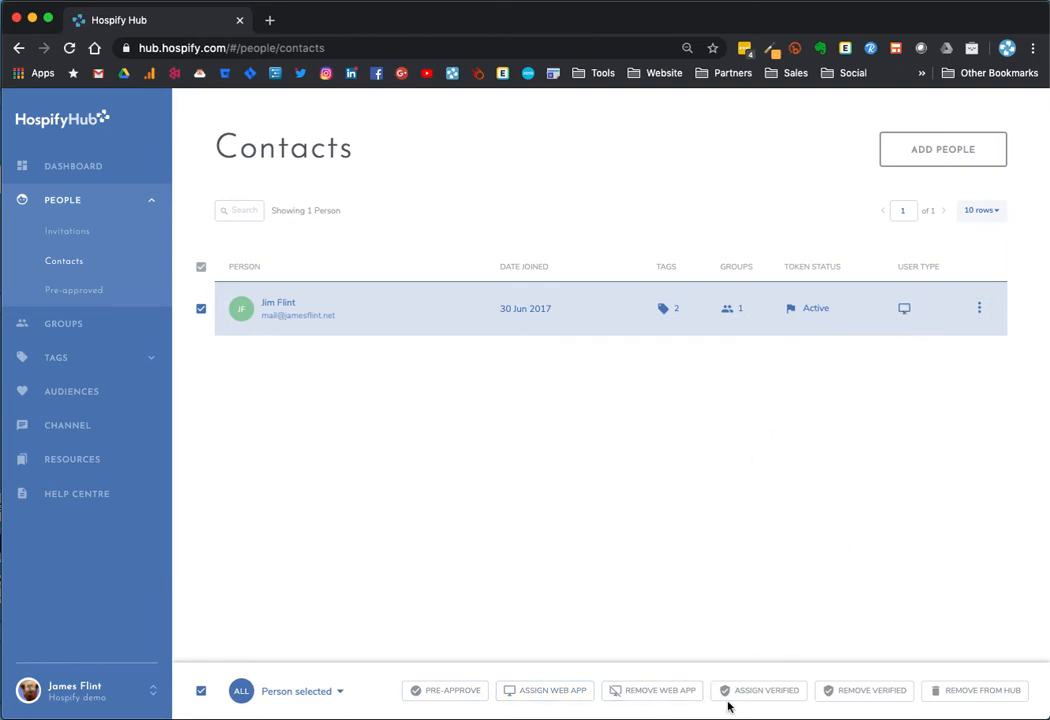
{"action": "left_click", "coordinate": [675, 692]}
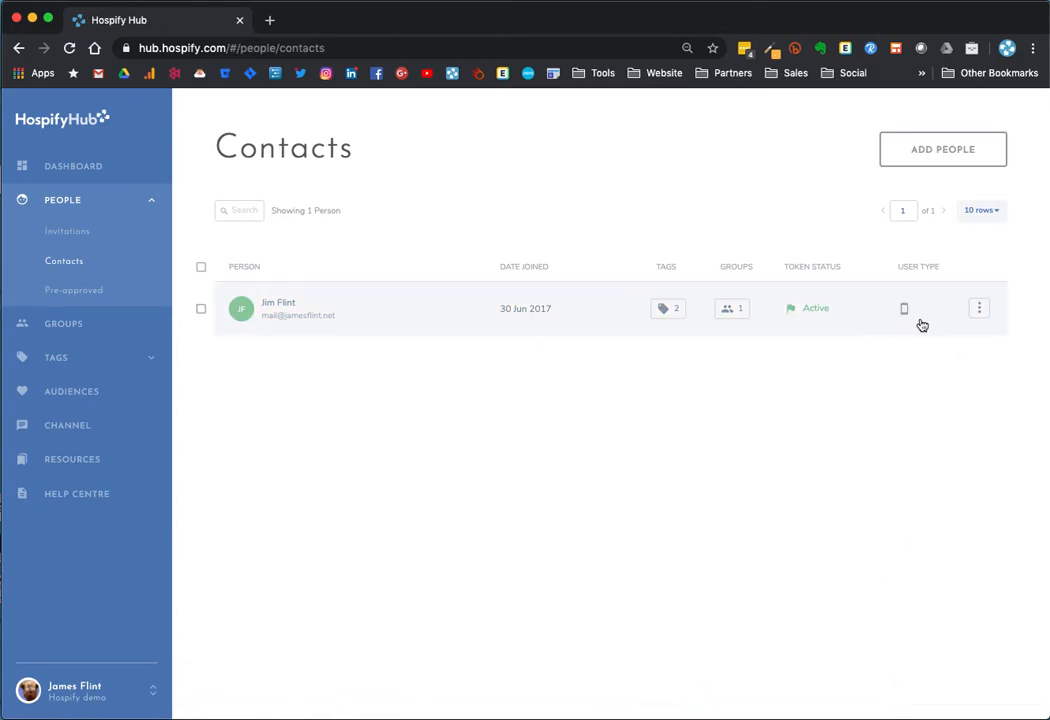
Step: Review the Groups, My tags, Audiences, Channel and Message responses lists in turn
{"action": "left_click", "coordinate": [88, 335]}
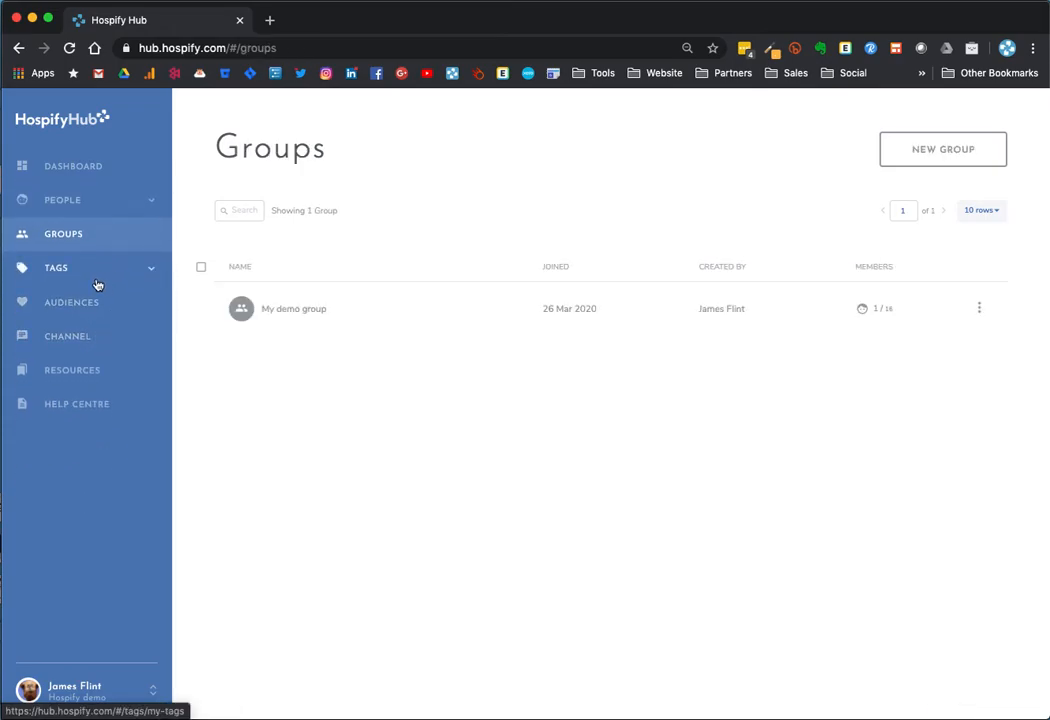
{"action": "left_click", "coordinate": [62, 280]}
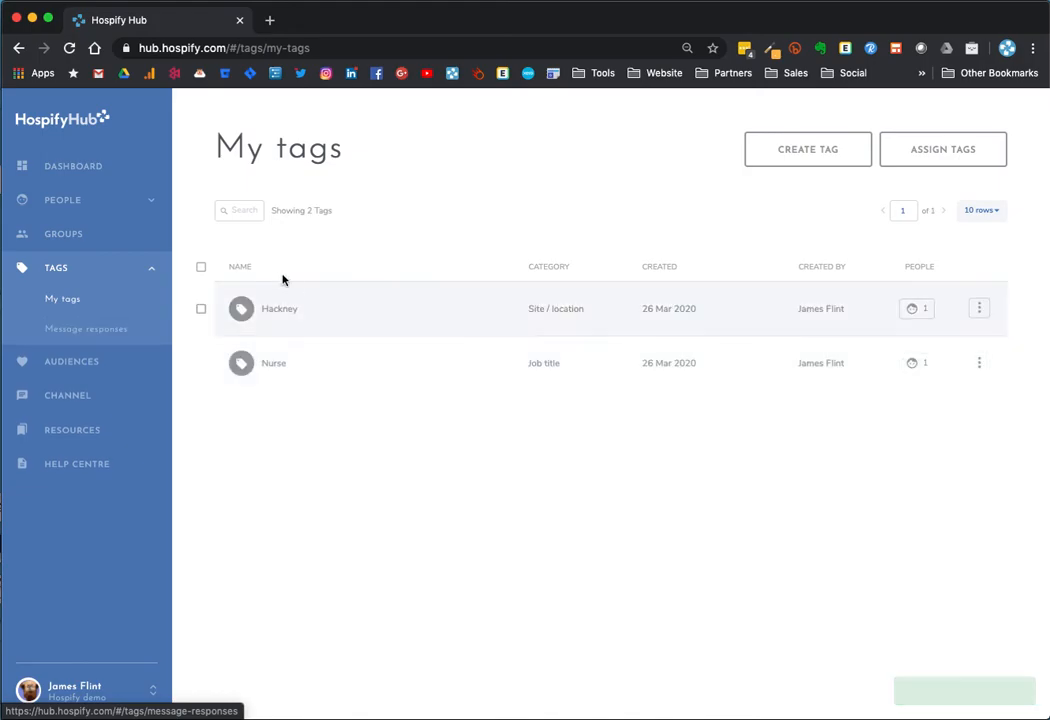
{"action": "left_click", "coordinate": [65, 367]}
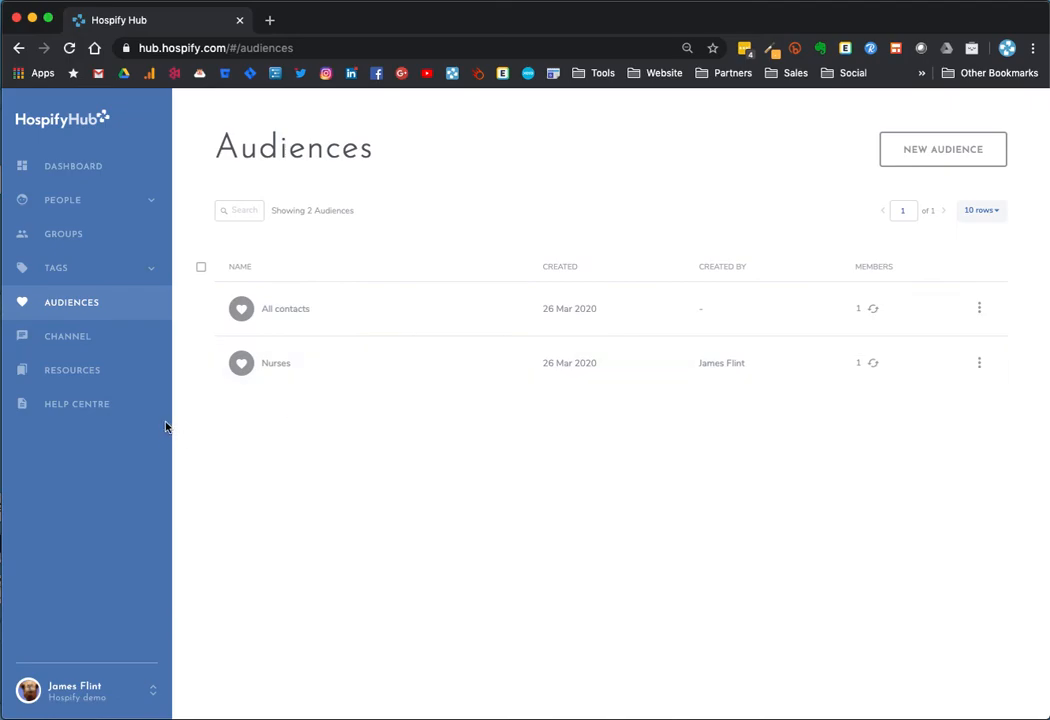
{"action": "left_click", "coordinate": [50, 345]}
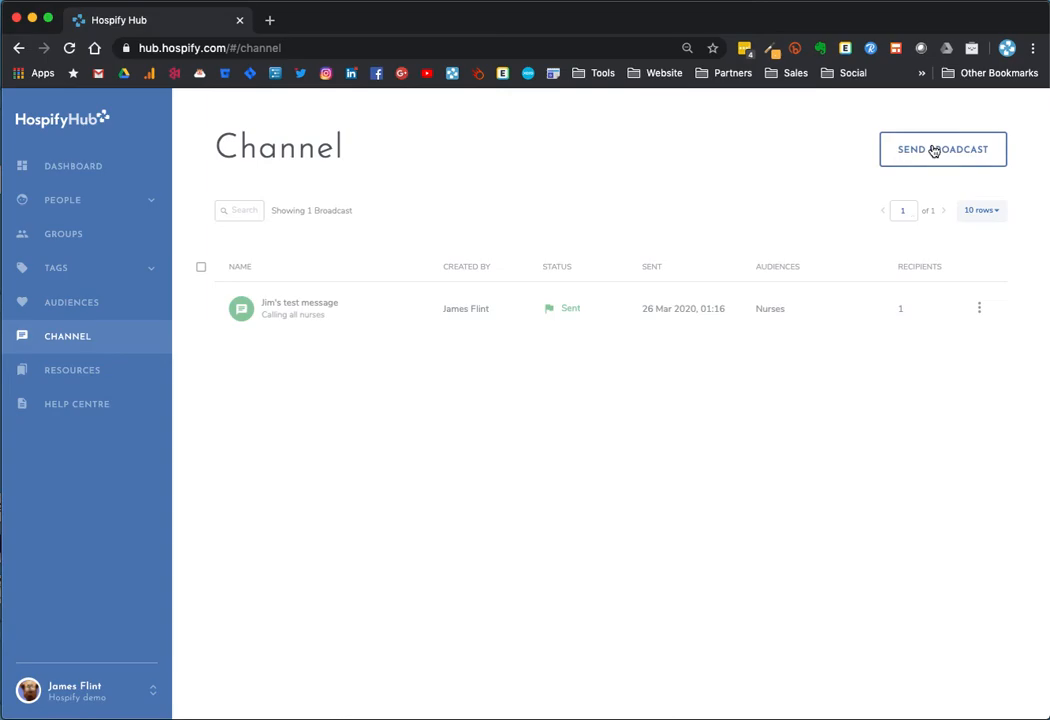
{"action": "left_click", "coordinate": [127, 275]}
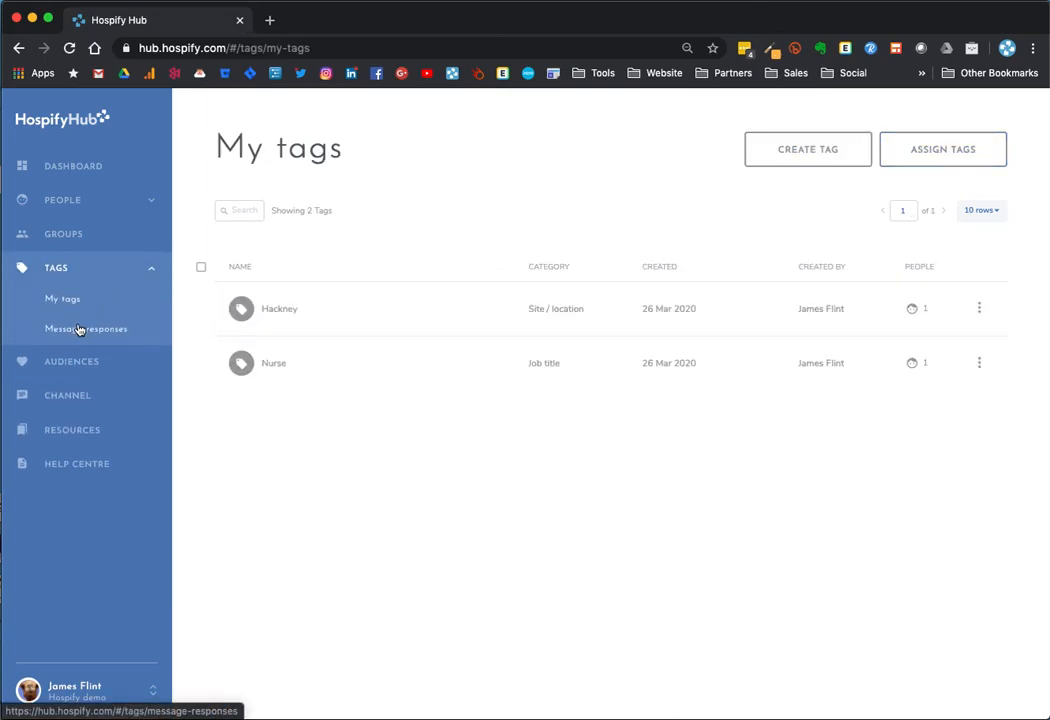
{"action": "left_click", "coordinate": [110, 338]}
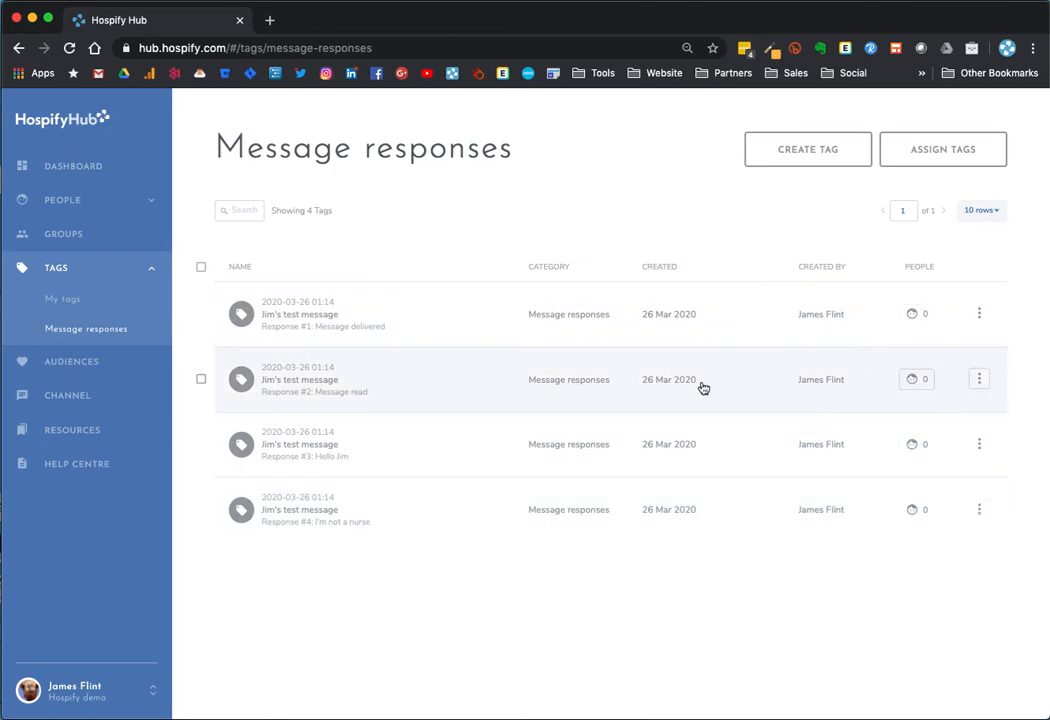
Step: Look through the Client Resources page down to the Service & Data Processing Agreements, and return to Hospify Hub
{"action": "left_click", "coordinate": [57, 434]}
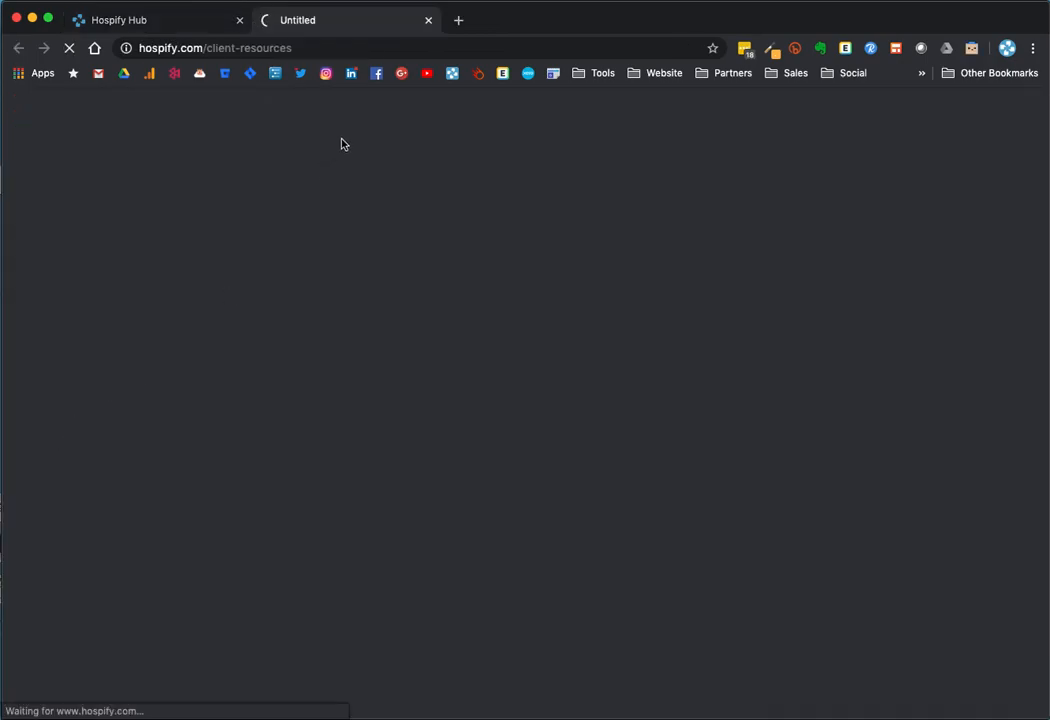
{"action": "scroll", "coordinate": [430, 428], "scroll_direction": "down", "scroll_amount": 6}
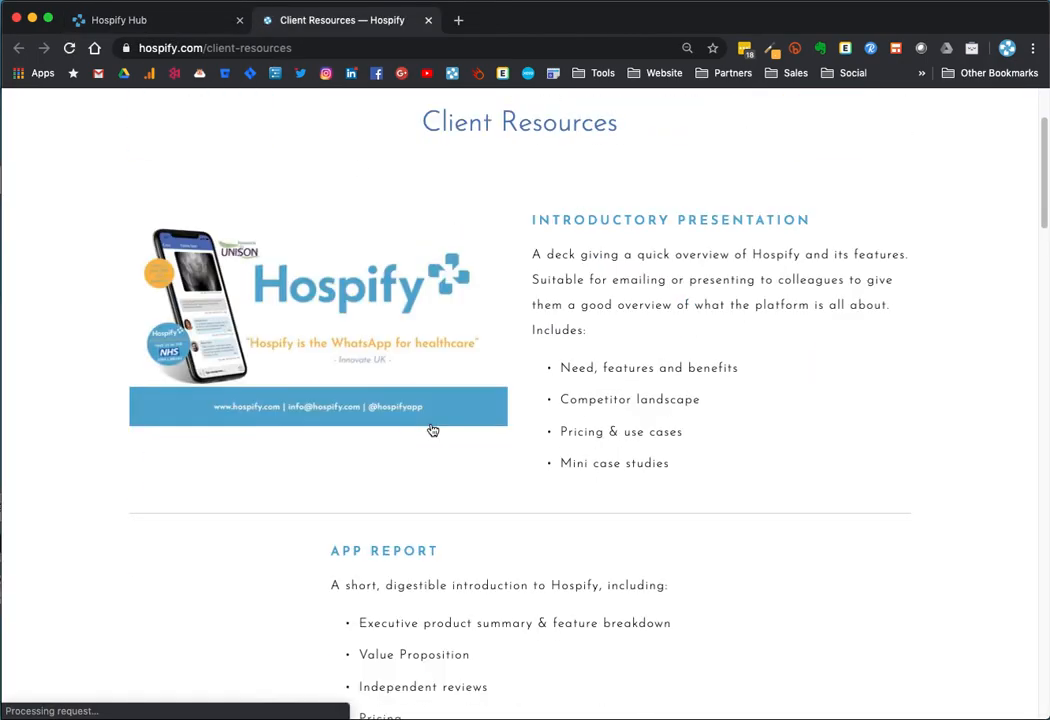
{"action": "scroll", "coordinate": [432, 428], "scroll_direction": "down", "scroll_amount": 10}
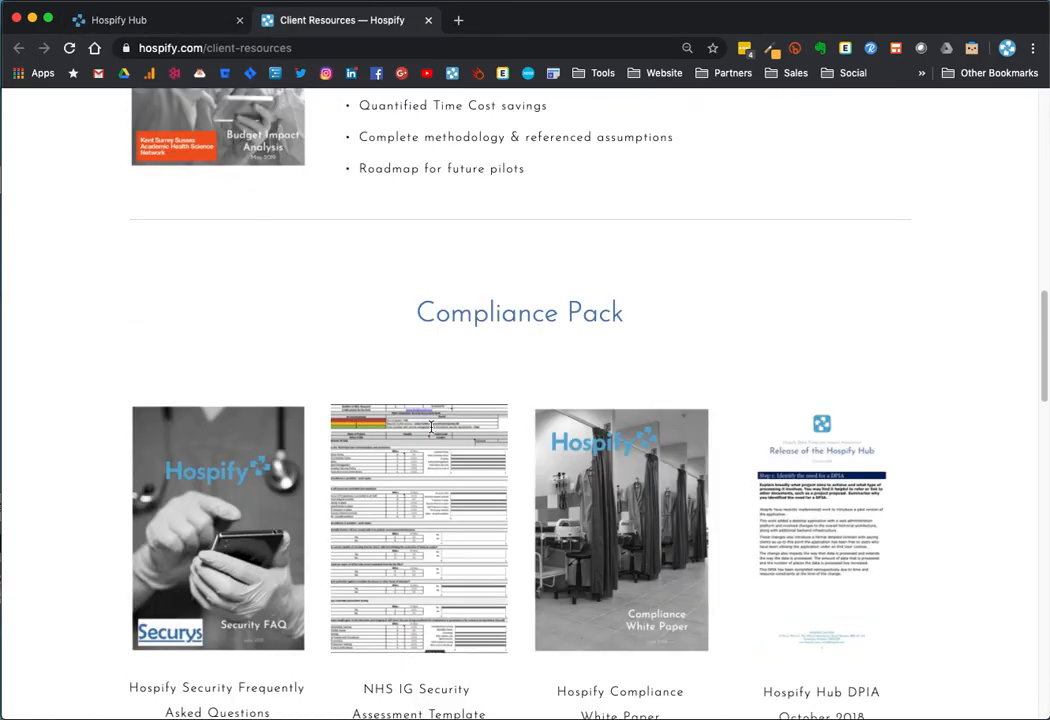
{"action": "scroll", "coordinate": [433, 433], "scroll_direction": "down", "scroll_amount": 4}
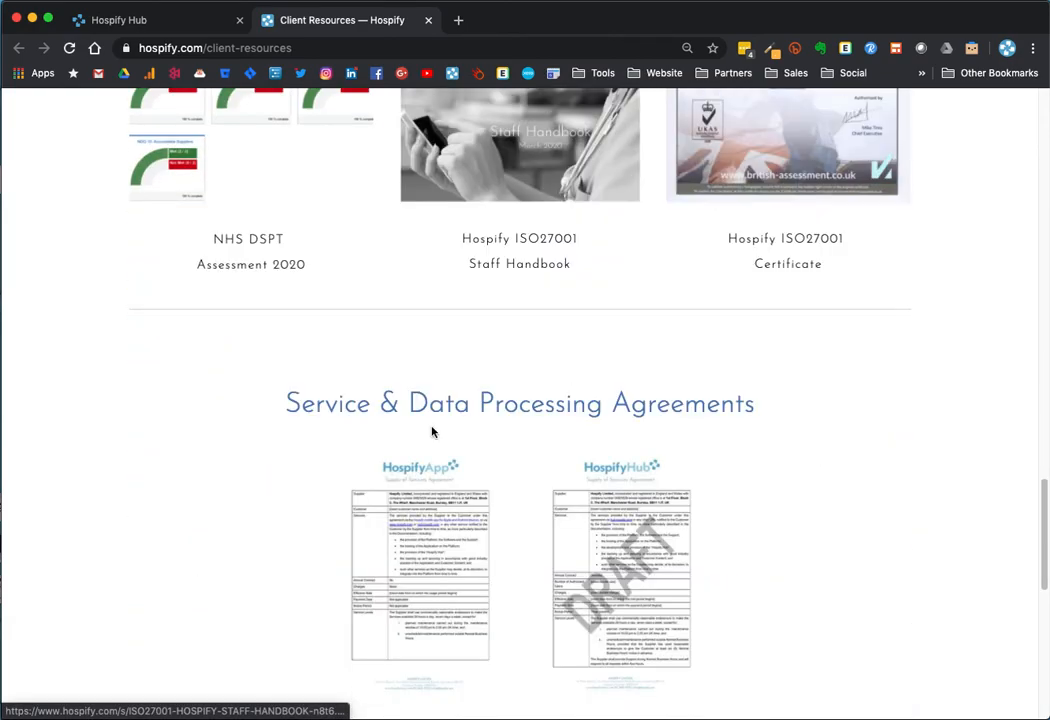
{"action": "scroll", "coordinate": [432, 432], "scroll_direction": "down", "scroll_amount": 1}
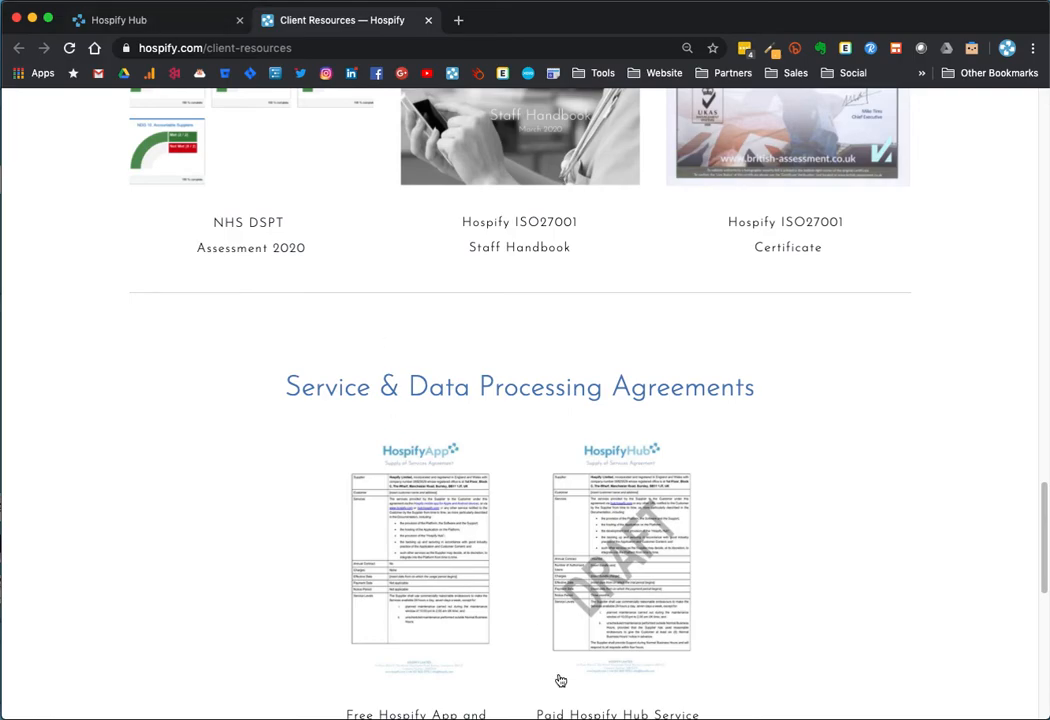
{"action": "scroll", "coordinate": [286, 518], "scroll_direction": "down", "scroll_amount": 3}
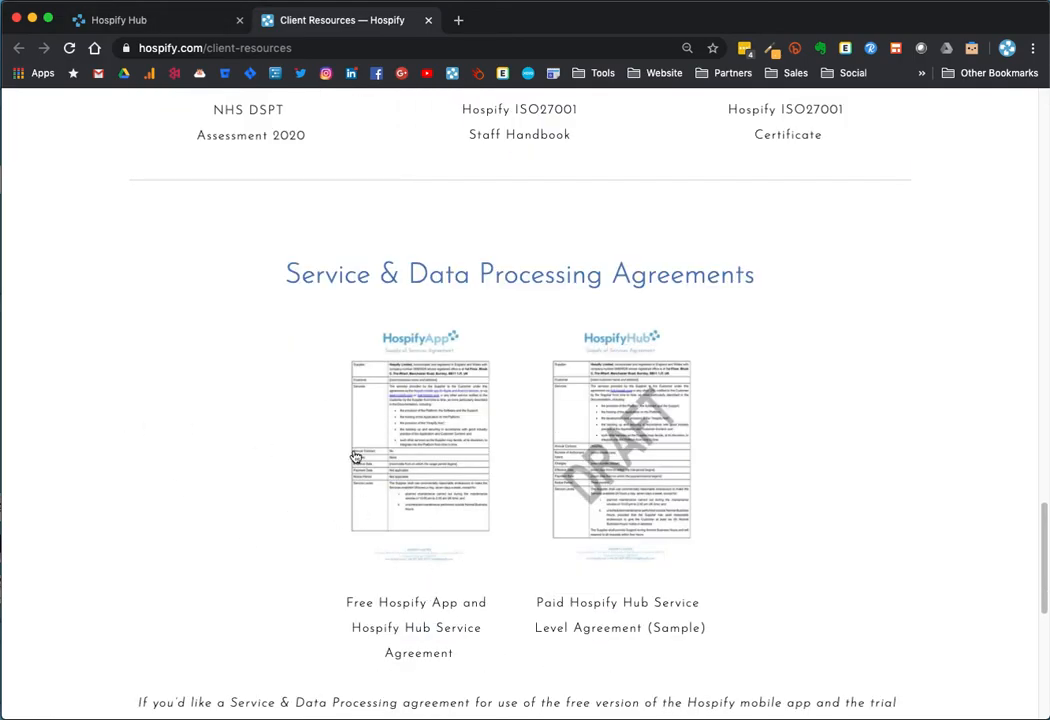
{"action": "scroll", "coordinate": [350, 455], "scroll_direction": "up", "scroll_amount": 6}
{"action": "left_click", "coordinate": [146, 22]}
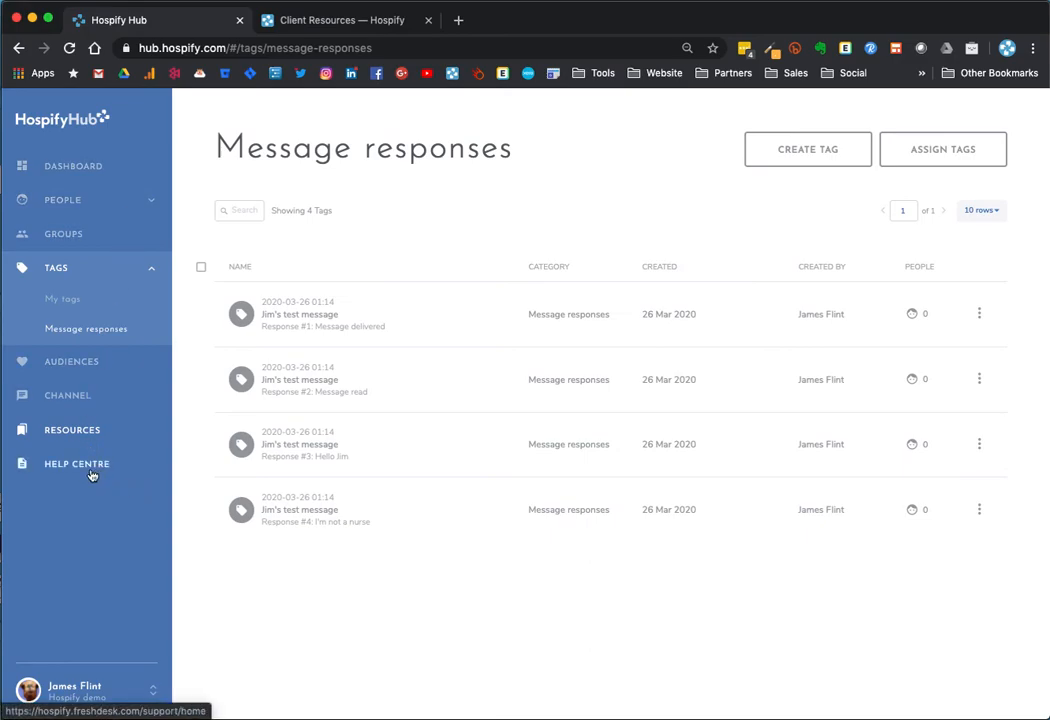
Step: Browse the Help Centre's Hospify Hub articles and FAQs, and return to Hospify Hub
{"action": "left_click", "coordinate": [77, 464]}
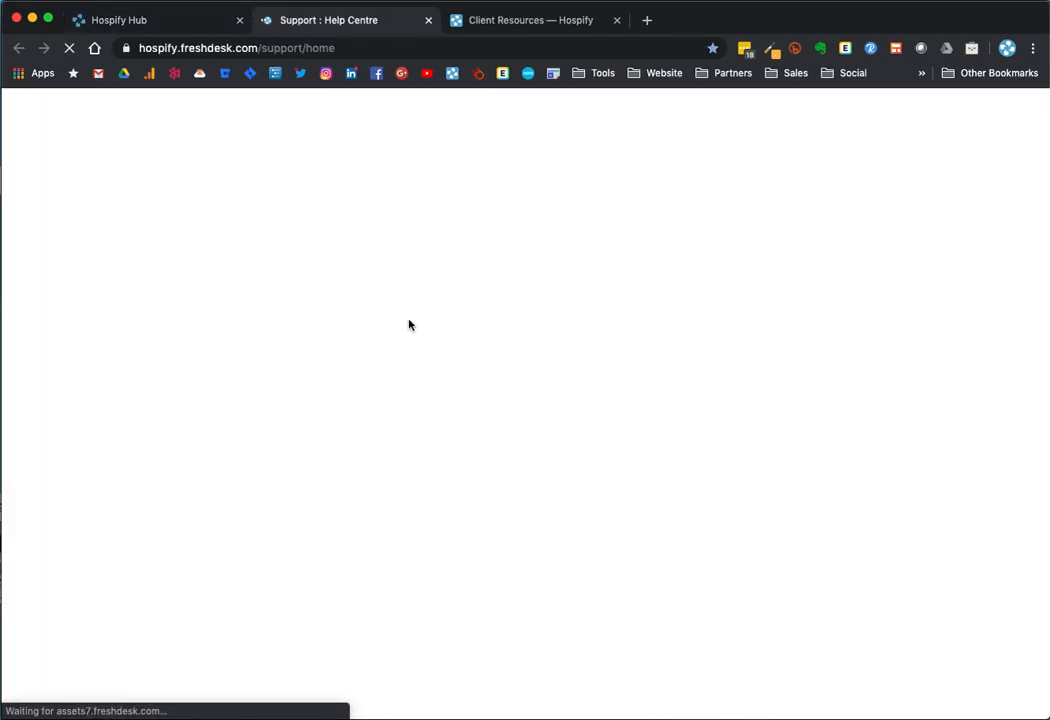
{"action": "scroll", "coordinate": [420, 436], "scroll_direction": "down", "scroll_amount": 5}
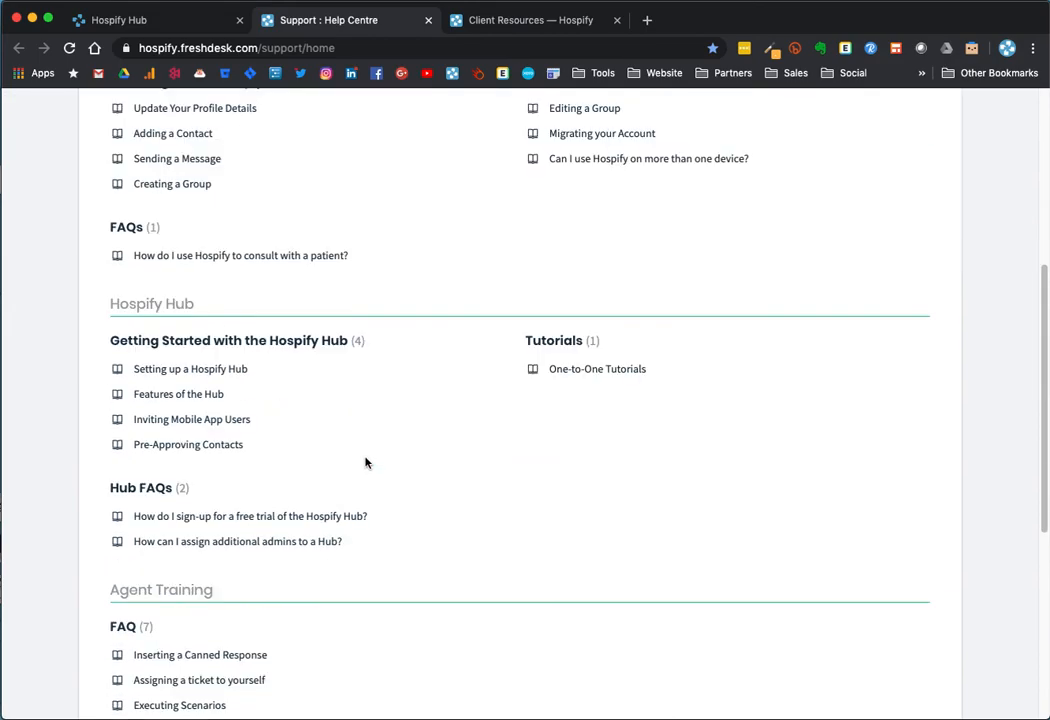
{"action": "left_click", "coordinate": [166, 20]}
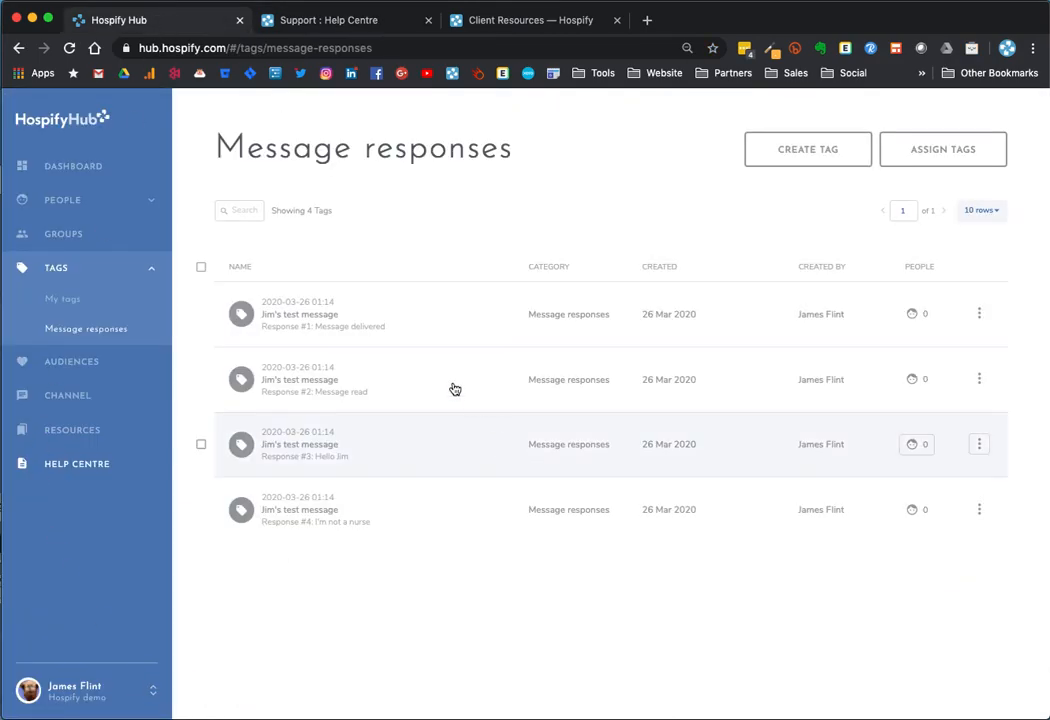
Step: Review the account settings for profile, password, organisation and admins
{"action": "left_click", "coordinate": [106, 709]}
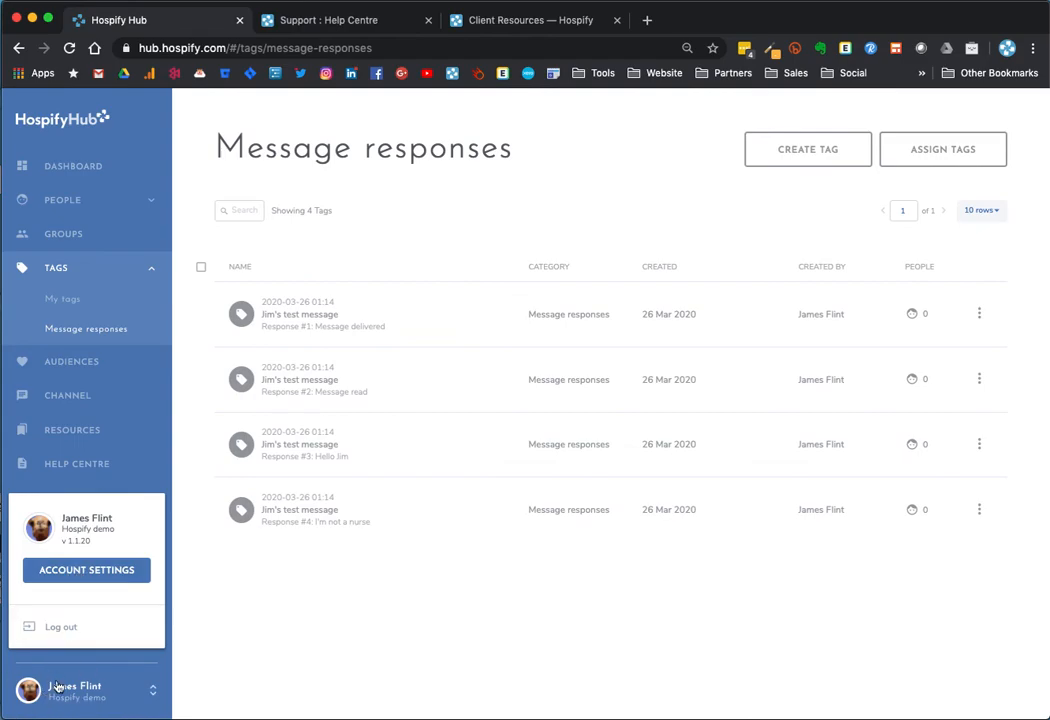
{"action": "left_click", "coordinate": [100, 576]}
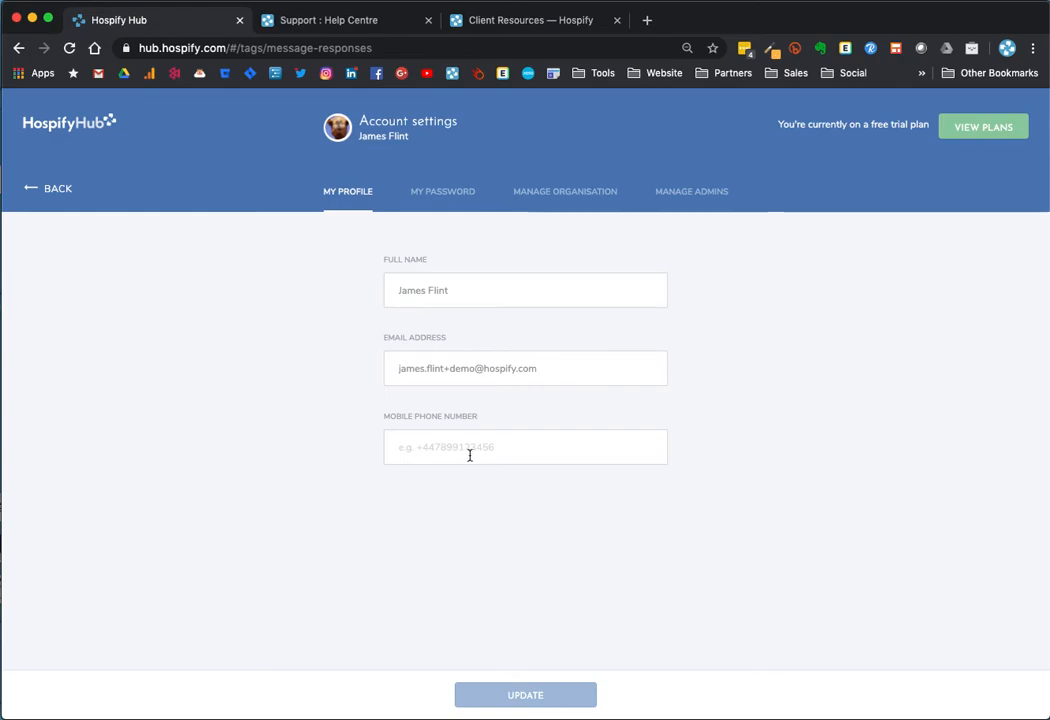
{"action": "left_click", "coordinate": [434, 192]}
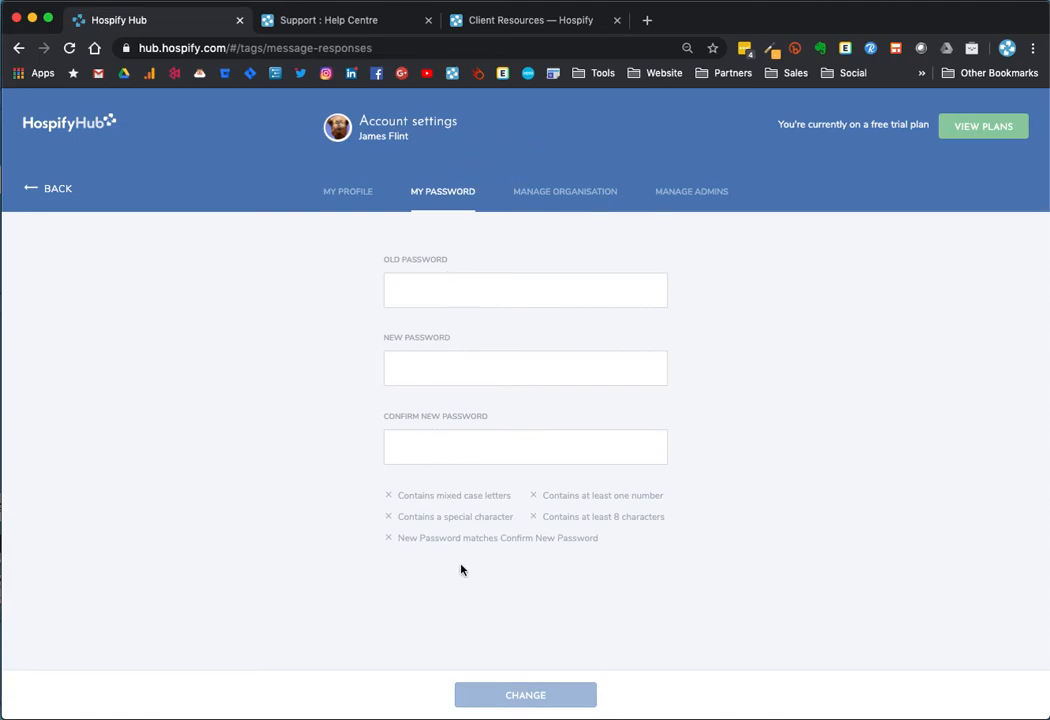
{"action": "left_click", "coordinate": [551, 192]}
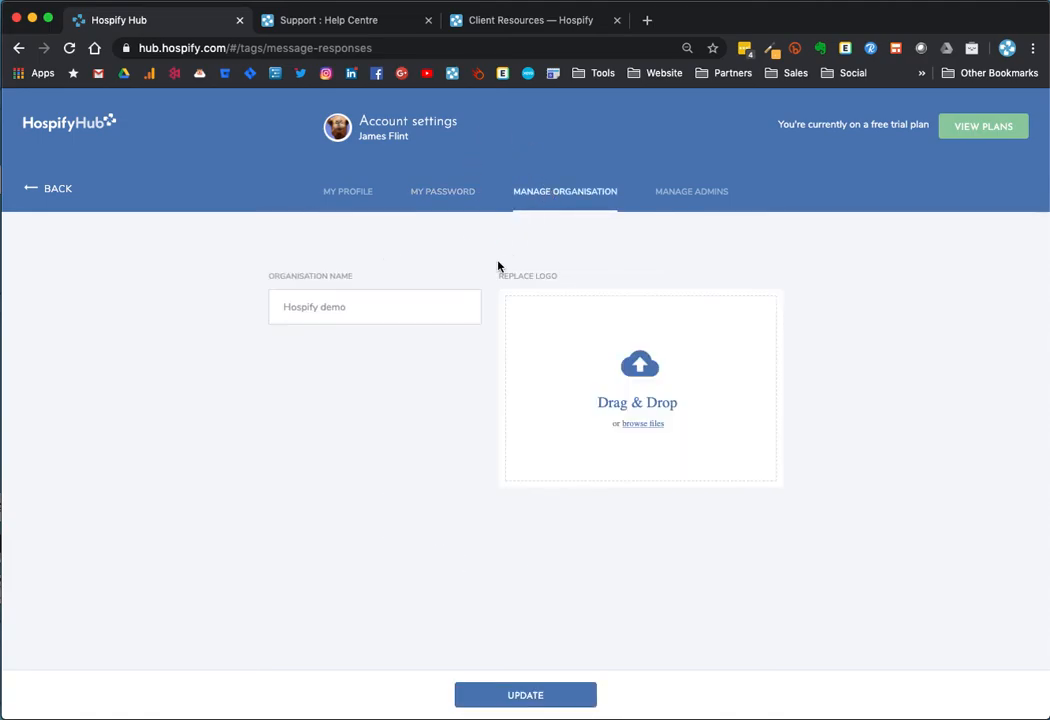
{"action": "left_click", "coordinate": [406, 309]}
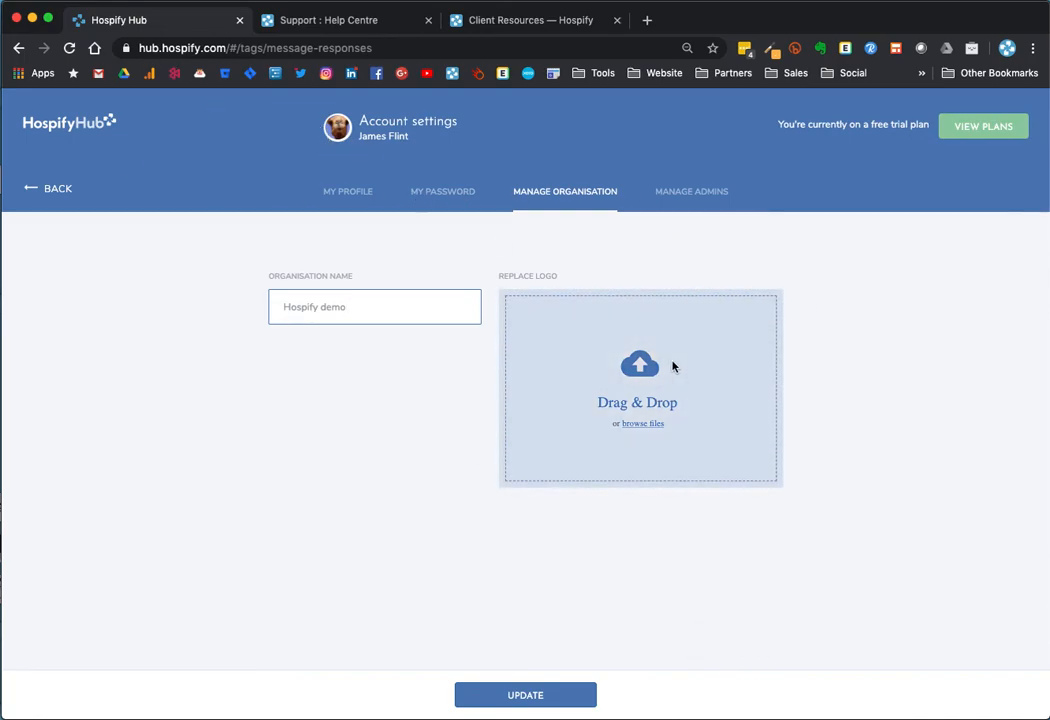
{"action": "left_click", "coordinate": [689, 206]}
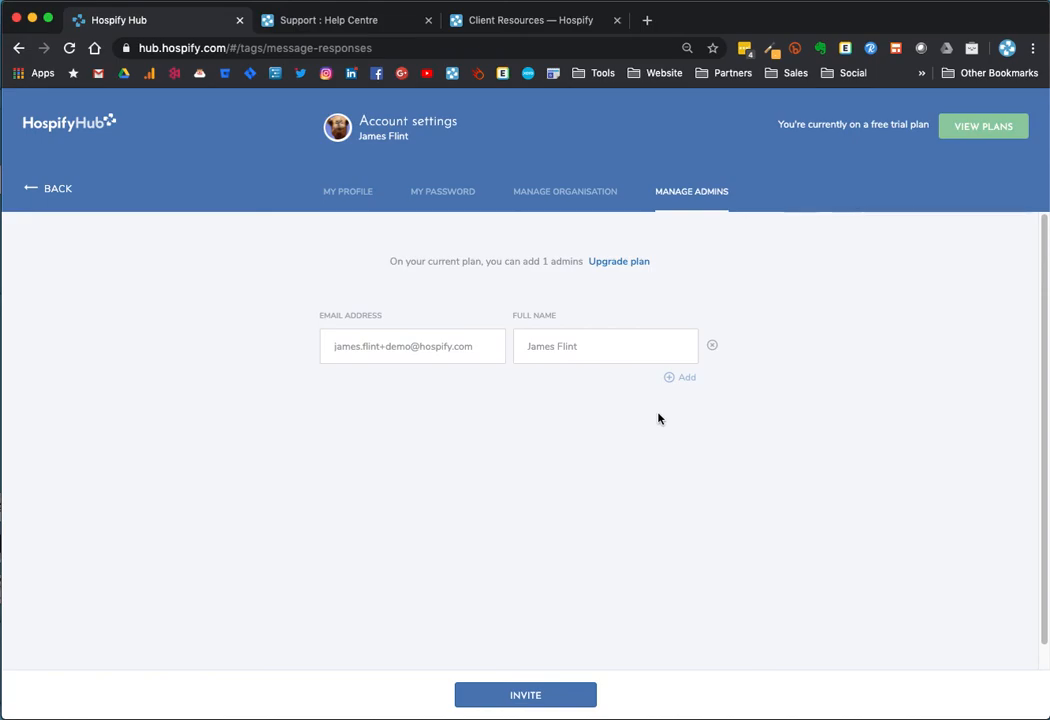
Step: Preview the Hub Bundles plan with 2, 20 and 11 bundles, and switch the selection back to Free Trial
{"action": "left_click", "coordinate": [985, 128]}
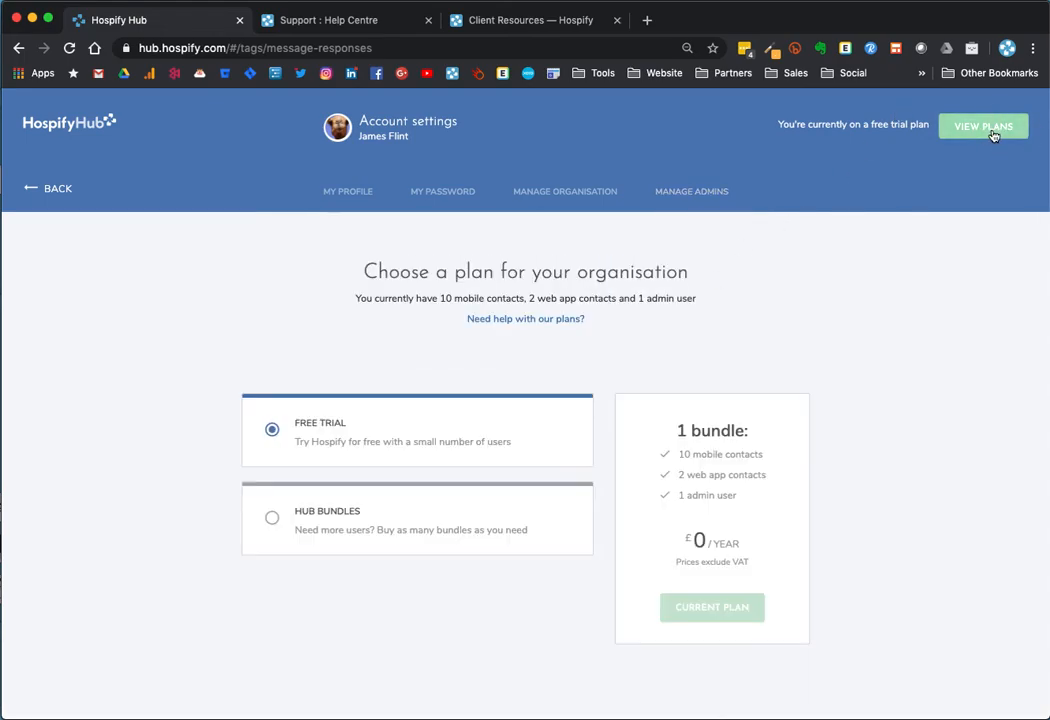
{"action": "left_click", "coordinate": [273, 520]}
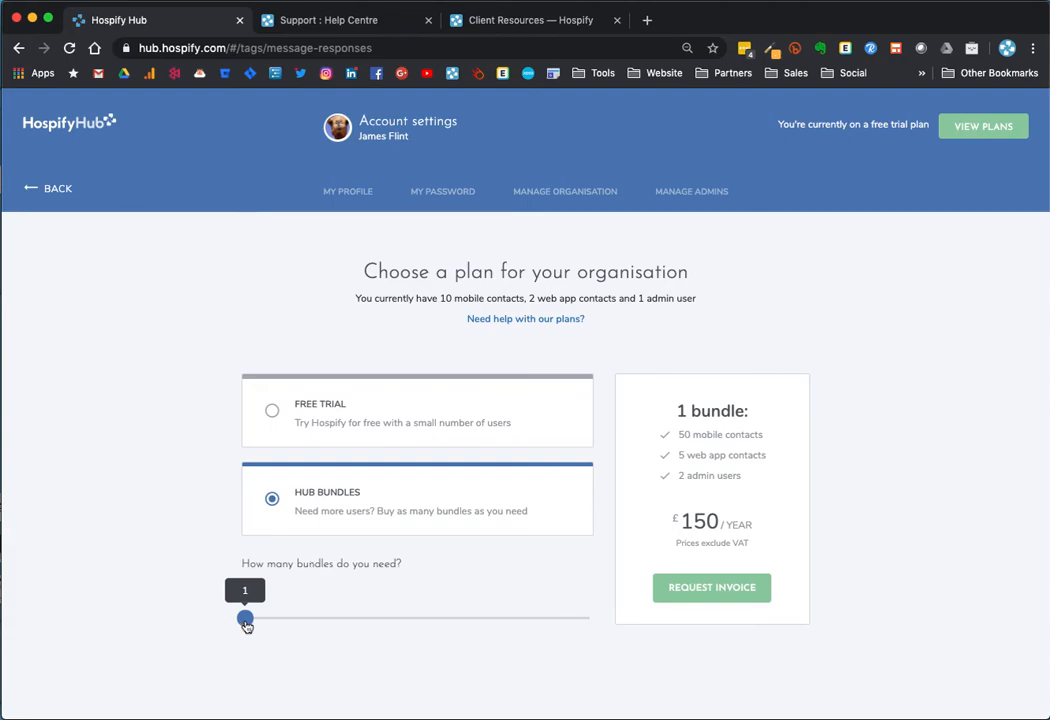
{"action": "left_click_drag", "start_coordinate": [247, 625], "coordinate": [258, 622]}
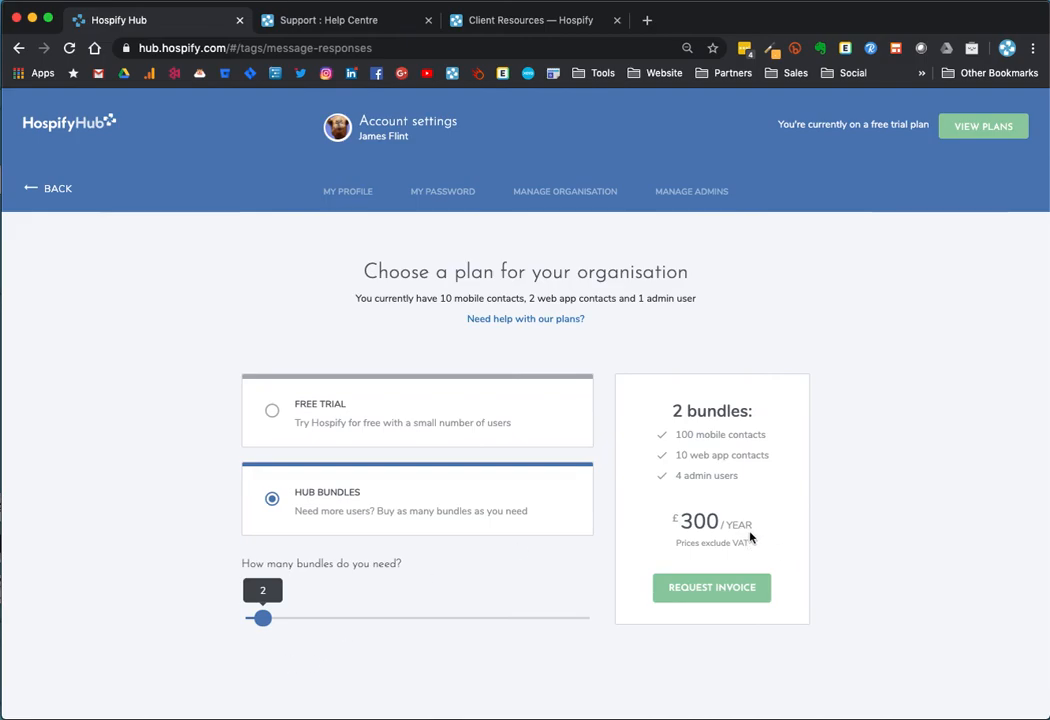
{"action": "left_click_drag", "start_coordinate": [262, 619], "coordinate": [658, 608]}
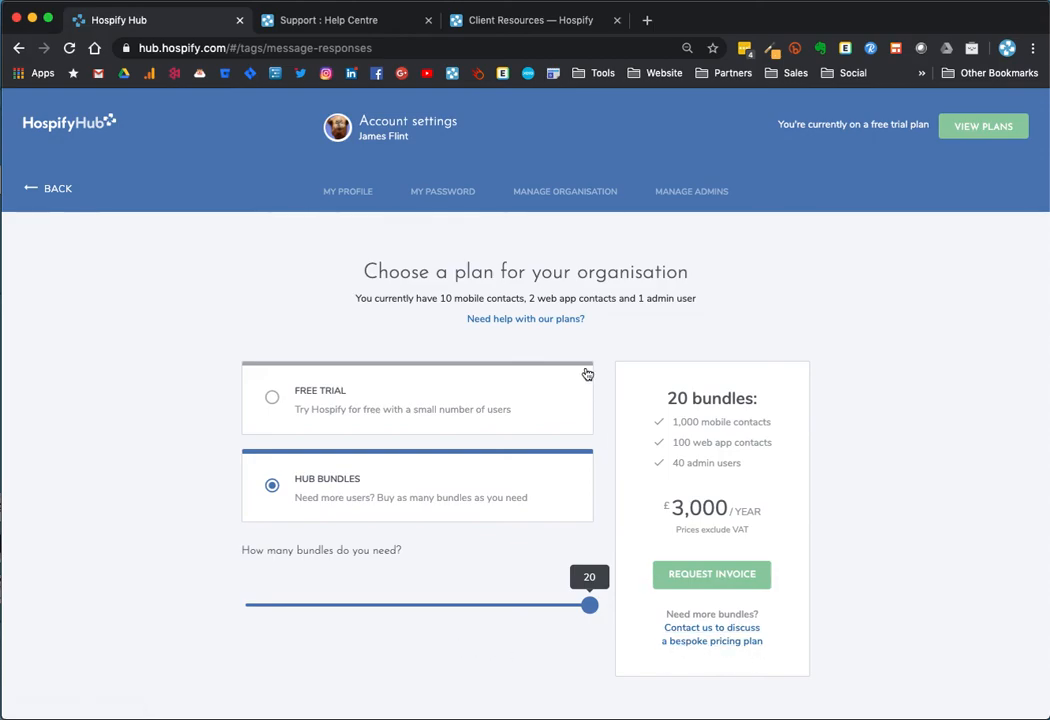
{"action": "left_click_drag", "start_coordinate": [589, 606], "coordinate": [424, 617]}
{"action": "left_click", "coordinate": [319, 408]}
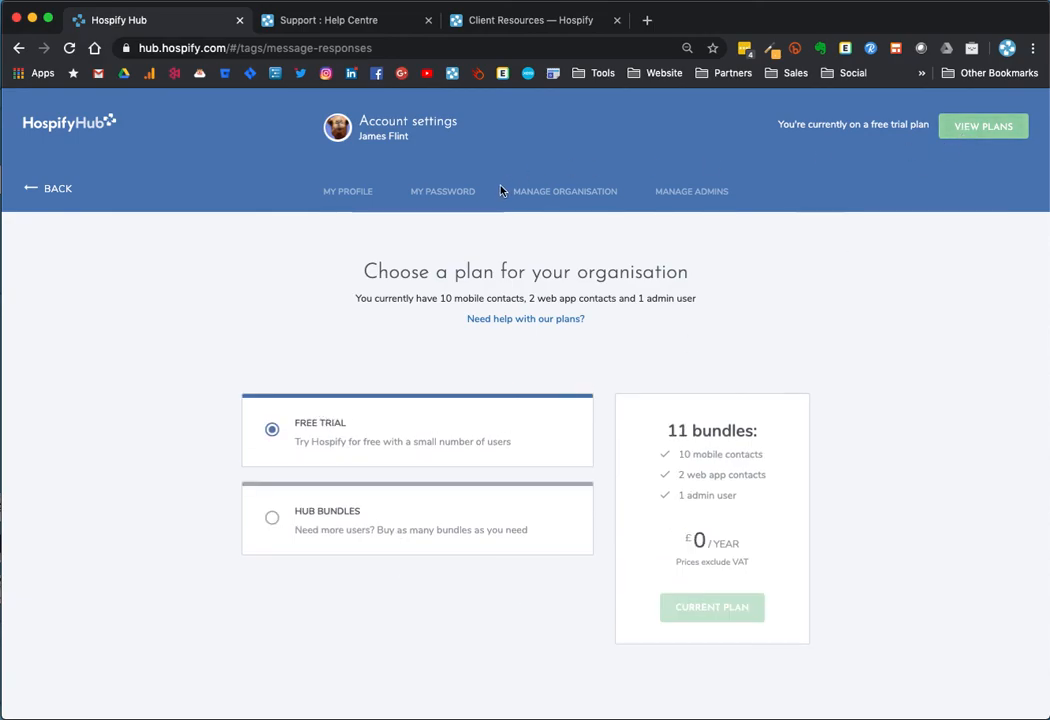
Step: Revisit the admin, password and profile settings, and leave the account settings for the Channel broadcast list
{"action": "left_click", "coordinate": [692, 195]}
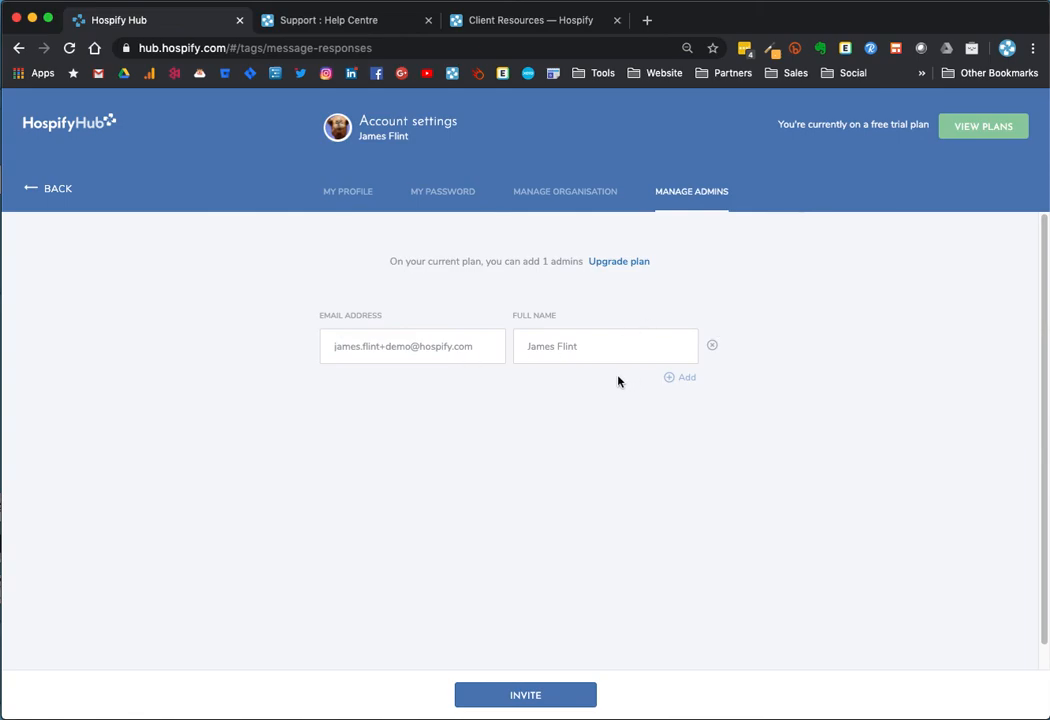
{"action": "left_click", "coordinate": [436, 195]}
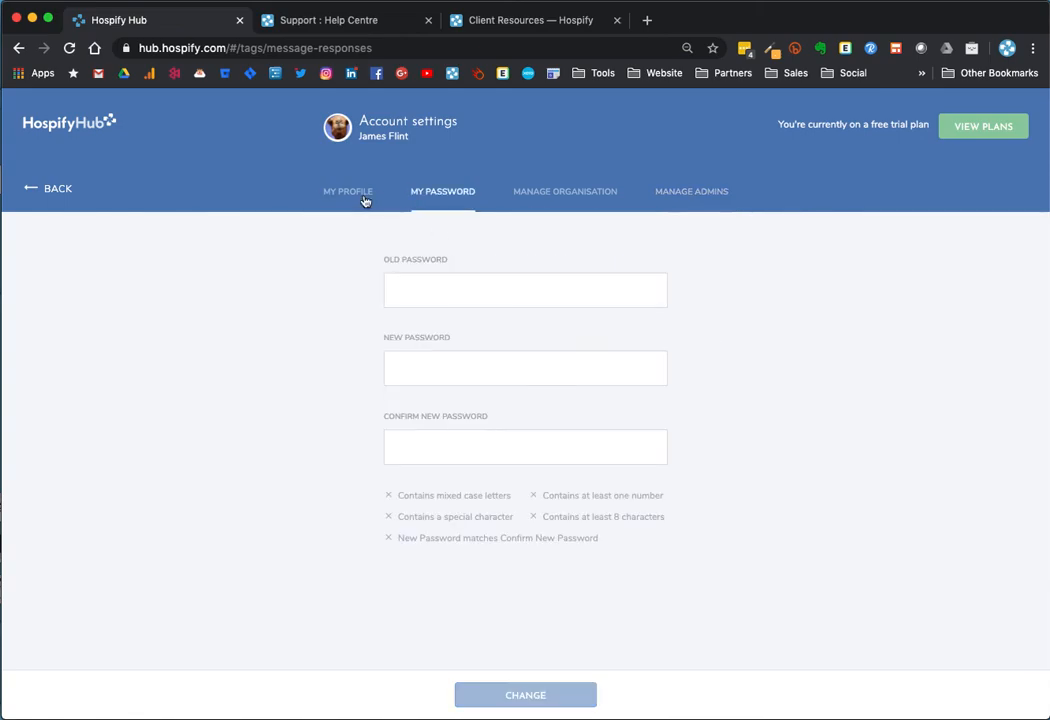
{"action": "left_click", "coordinate": [365, 197]}
{"action": "left_click", "coordinate": [30, 192]}
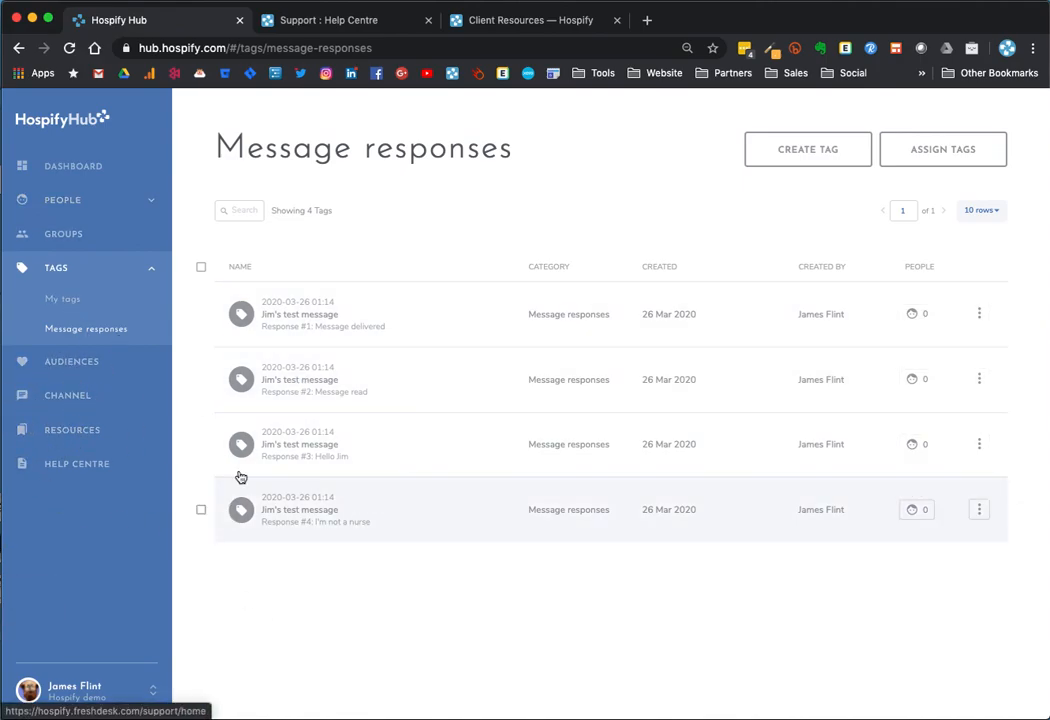
{"action": "left_click", "coordinate": [82, 400]}
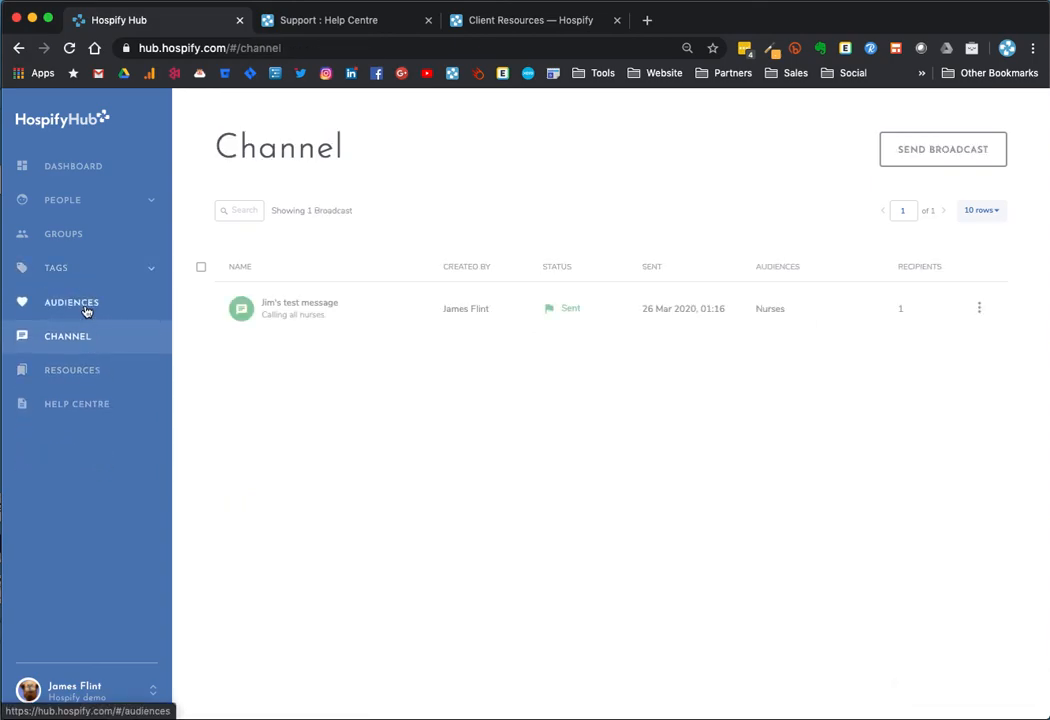